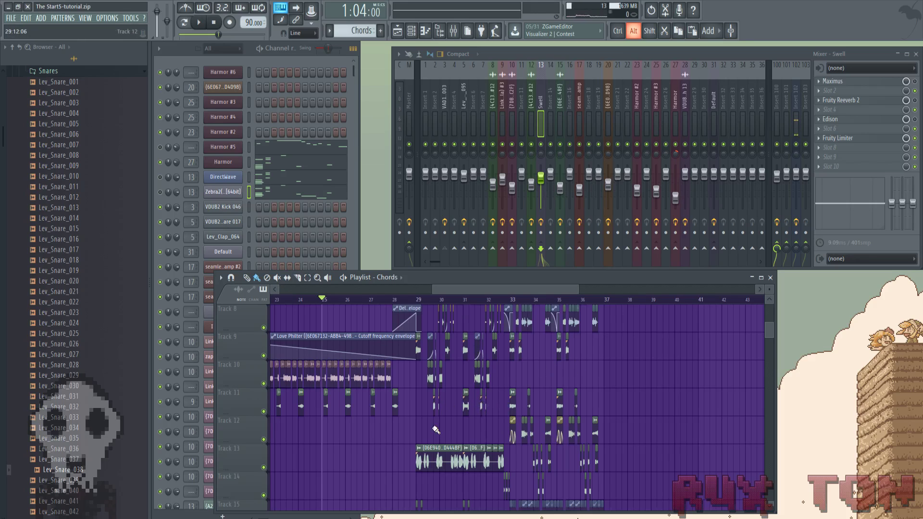
# Play the arrangement from bar 29 into the stutter section with Tracks 1–8 in view
pyautogui.press('space')
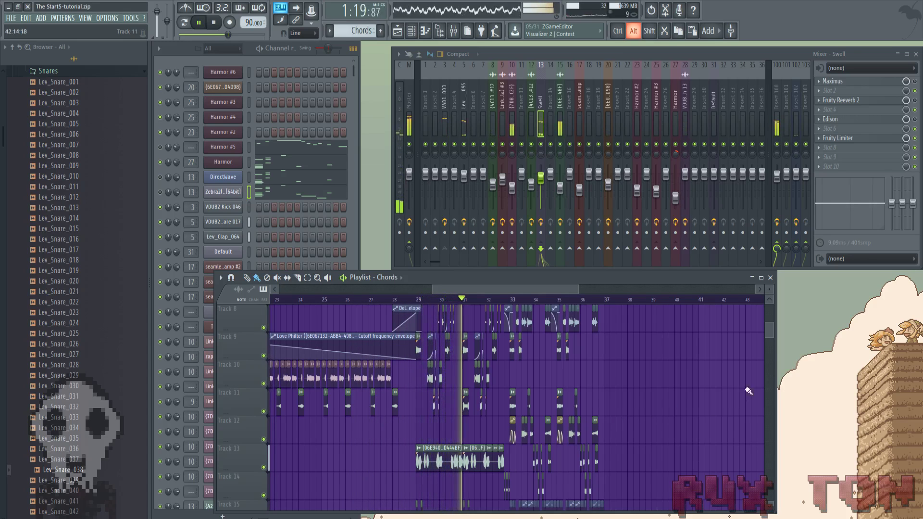
pyautogui.scroll(-2, 770, 333)
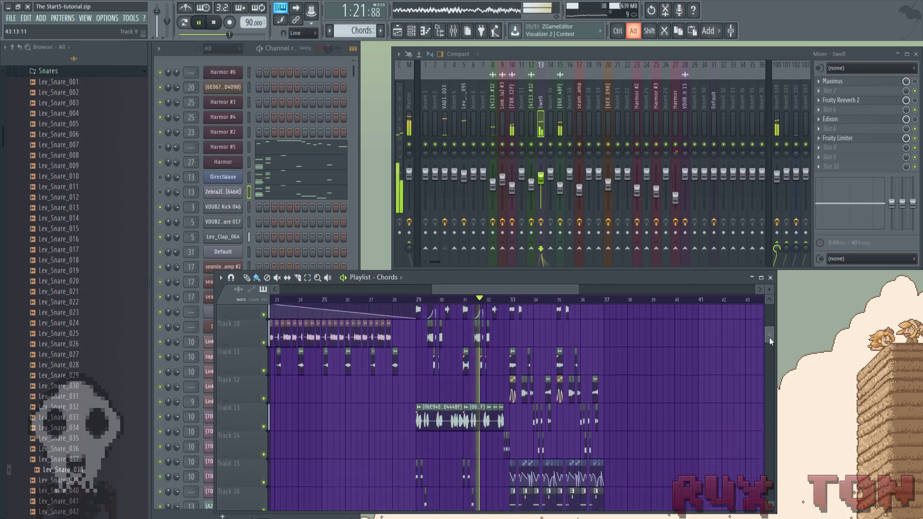
pyautogui.moveTo(770, 338); pyautogui.dragTo(762, 315)
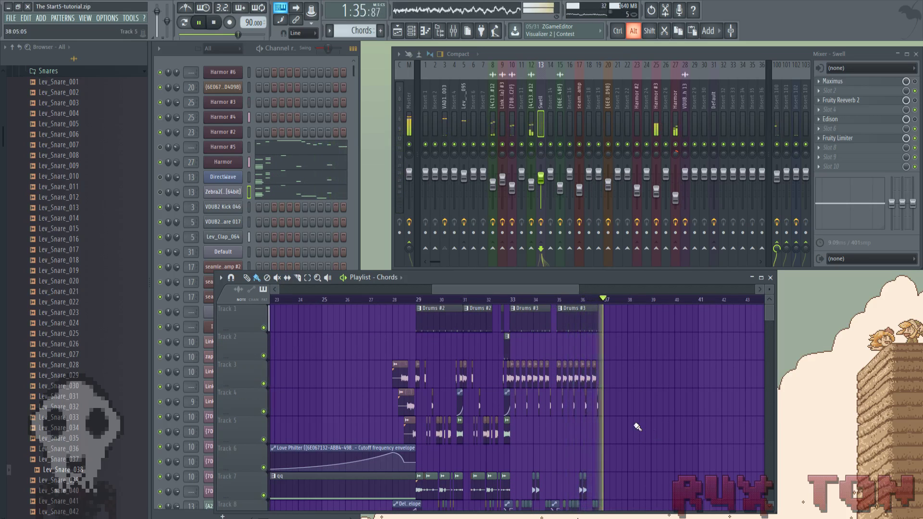
# Stop playback, then paint Chords clips on Track 6 at bars 37–40 and delete all three again
pyautogui.press('space')
pyautogui.moveTo(695, 447); pyautogui.dragTo(601, 449)
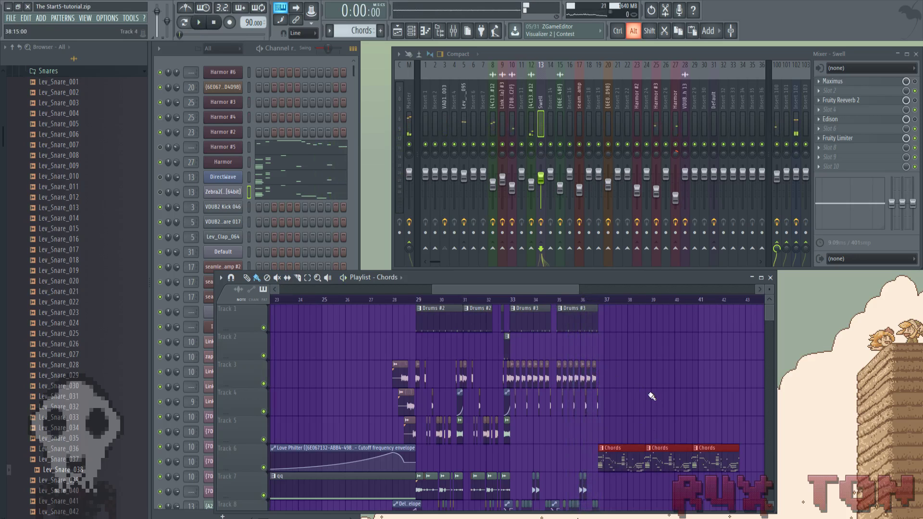
pyautogui.rightClick(630, 462)
pyautogui.rightClick(673, 463)
pyautogui.rightClick(716, 462)
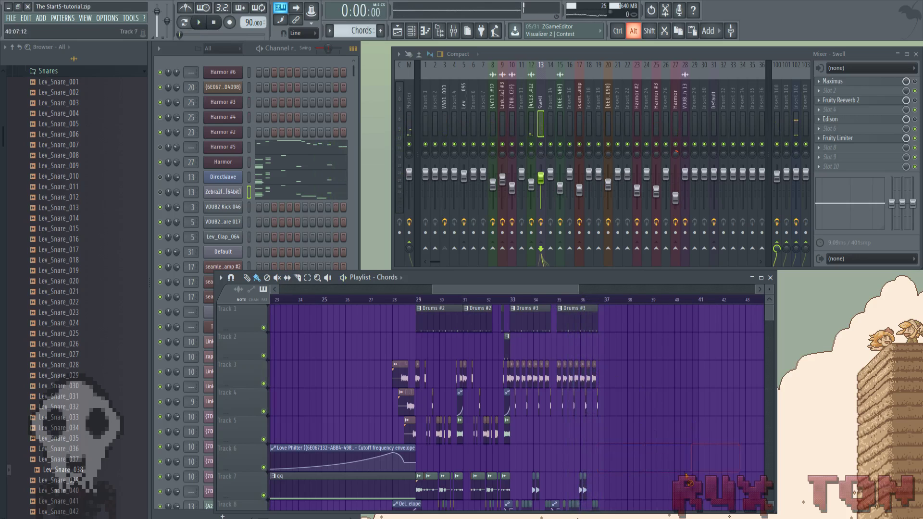
# Audition the Track 5 Chords clips from bar 45, checking and closing the Harmor piano roll
pyautogui.moveTo(471, 289); pyautogui.dragTo(570, 297)
pyautogui.click(464, 302)
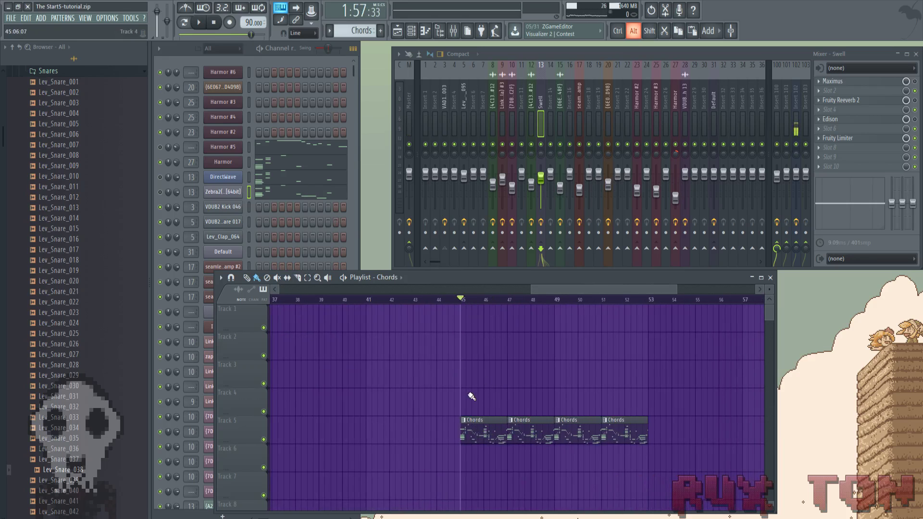
pyautogui.press('space')
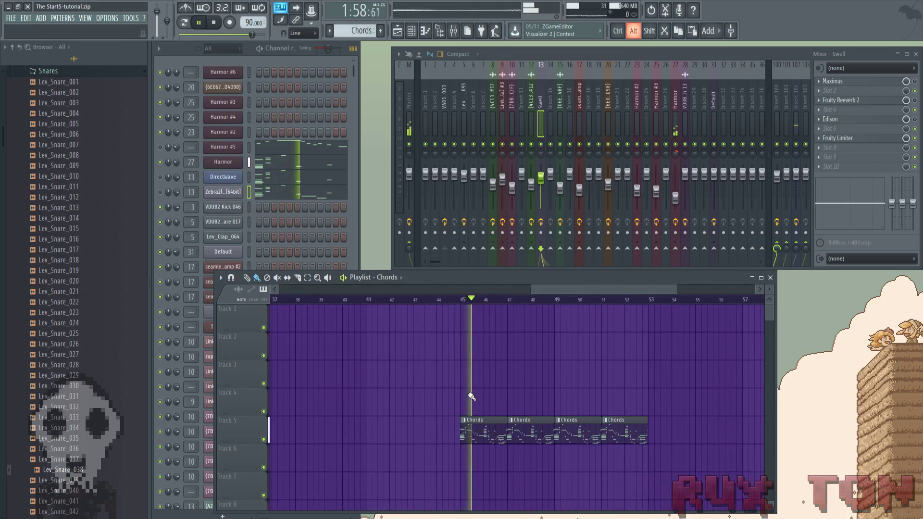
pyautogui.click(302, 169)
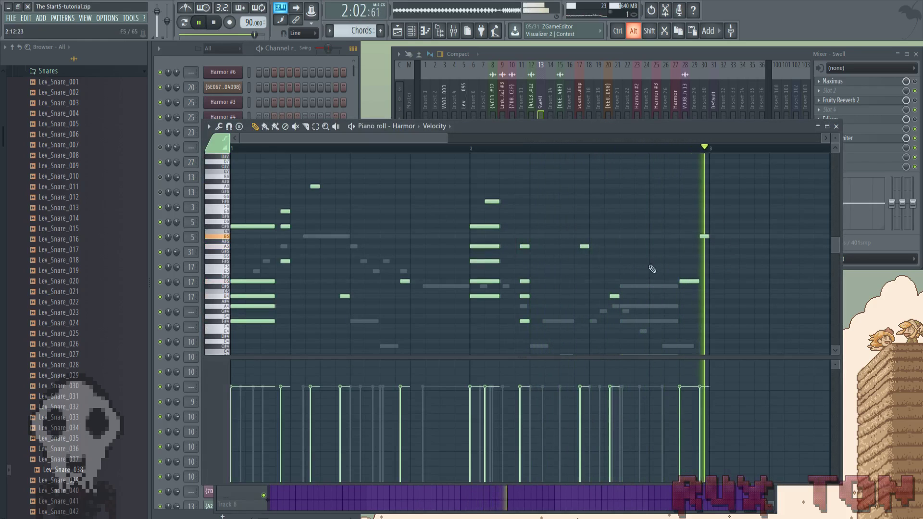
pyautogui.press('space')
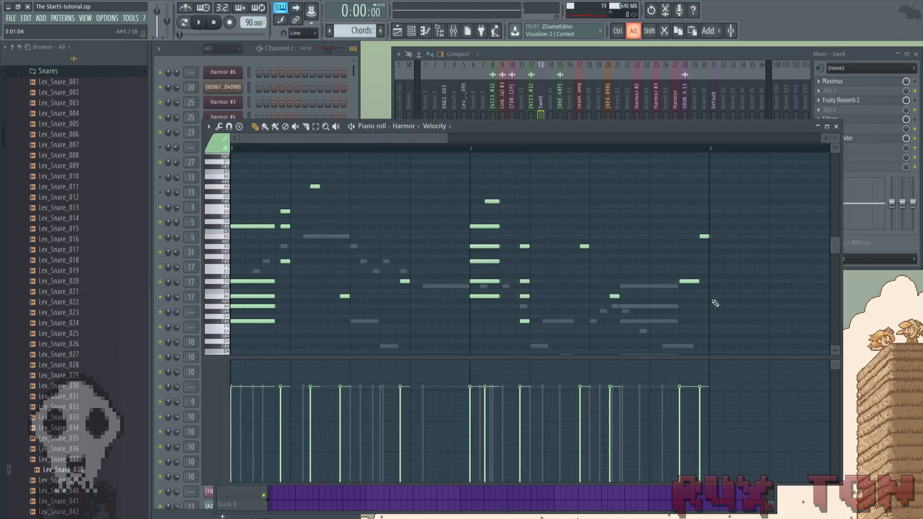
pyautogui.click(836, 126)
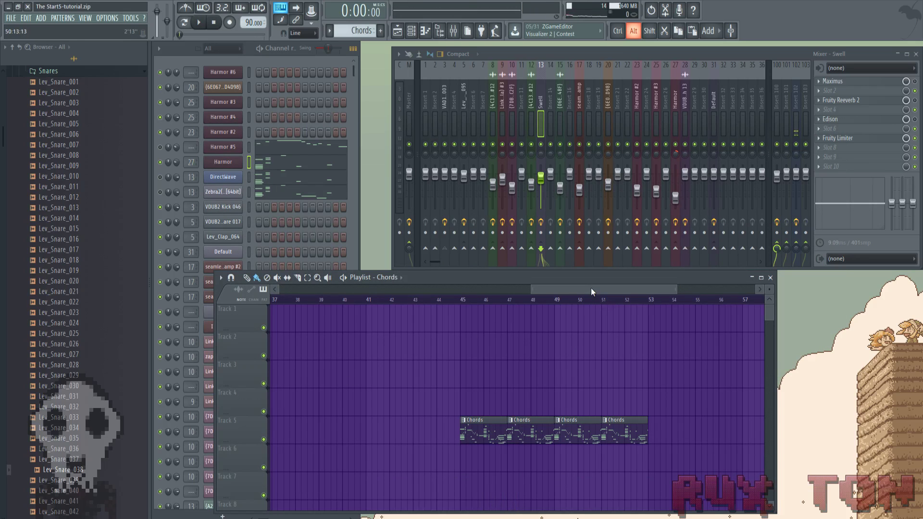
pyautogui.moveTo(591, 287); pyautogui.dragTo(552, 288)
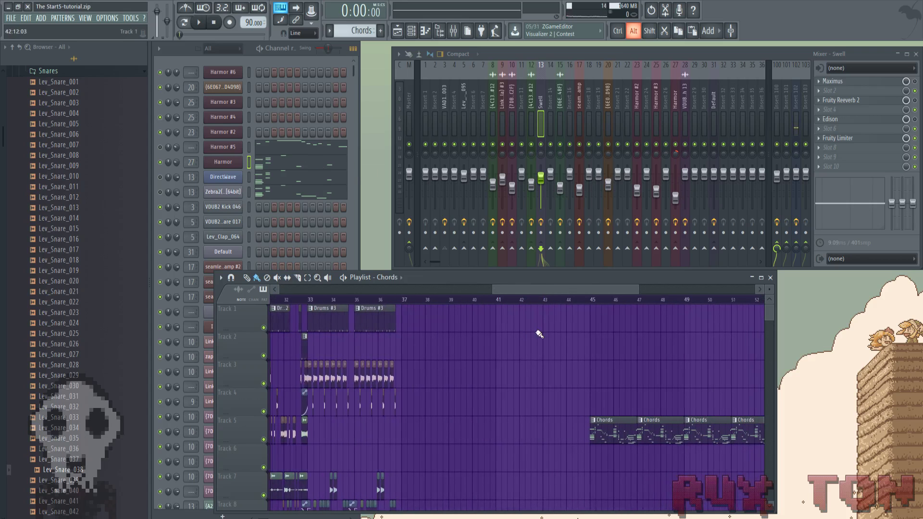
pyautogui.scroll(-10, 476, 381)
pyautogui.hscroll(-5, 476, 382)
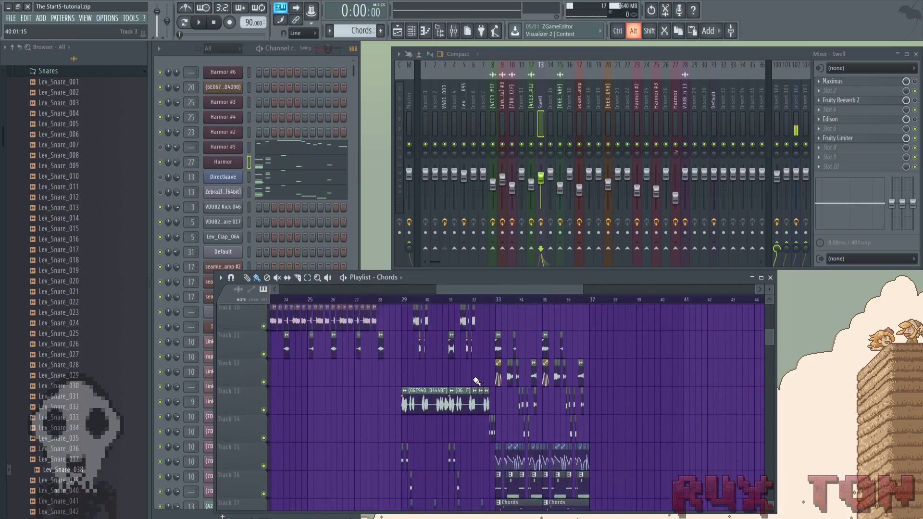
pyautogui.scroll(-1, 476, 382)
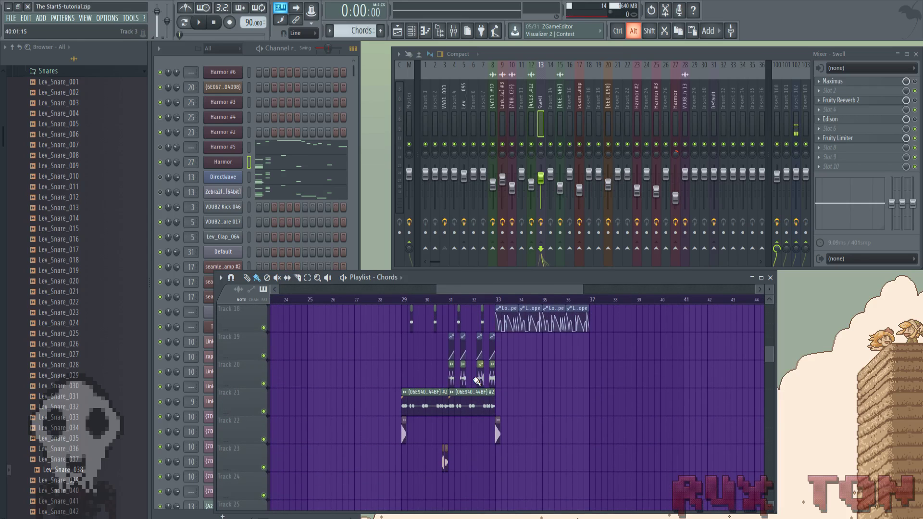
pyautogui.scroll(5, 476, 382)
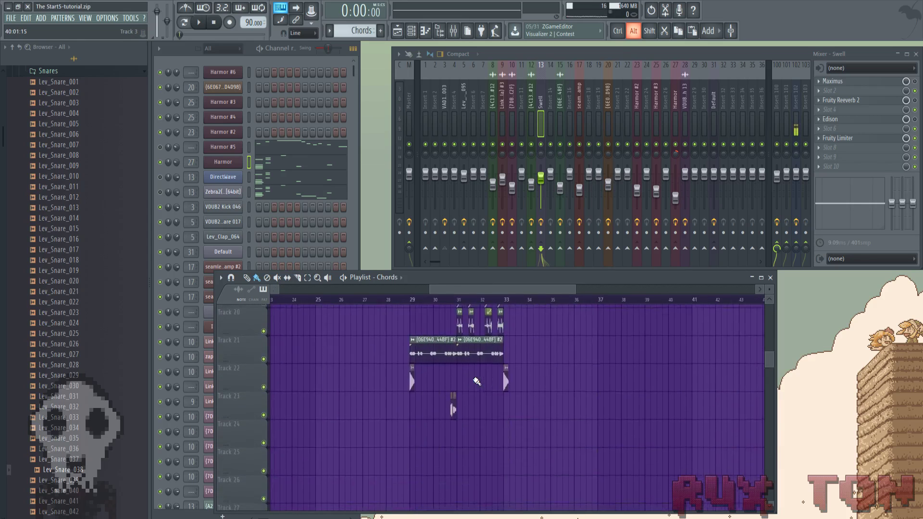
pyautogui.scroll(12, 476, 382)
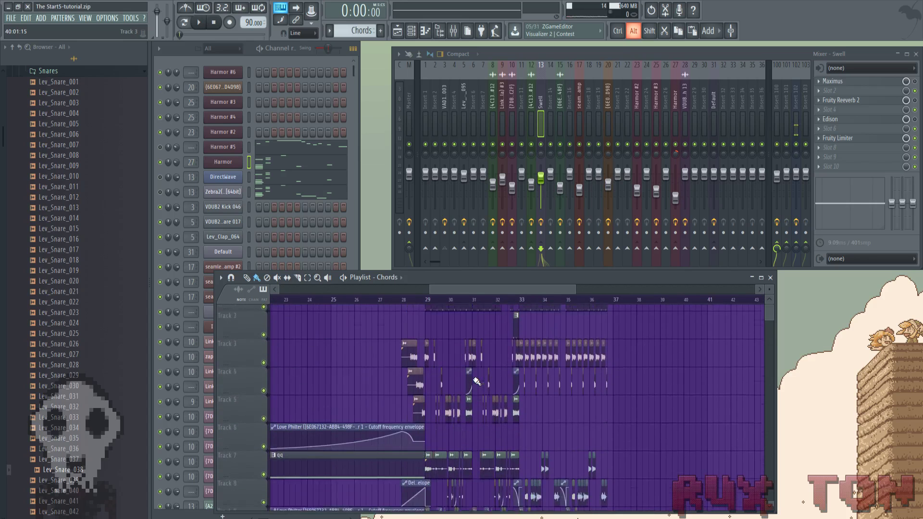
pyautogui.hscroll(3, 476, 381)
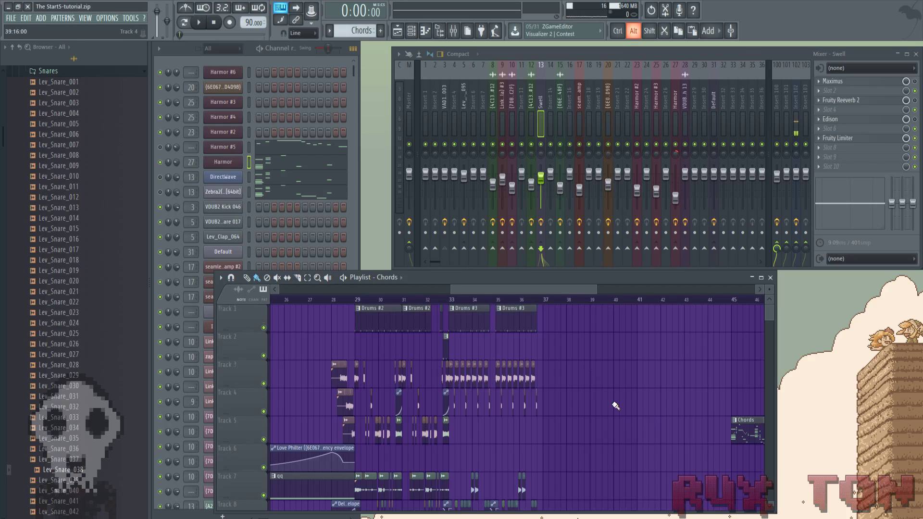
pyautogui.scroll(-6, 616, 406)
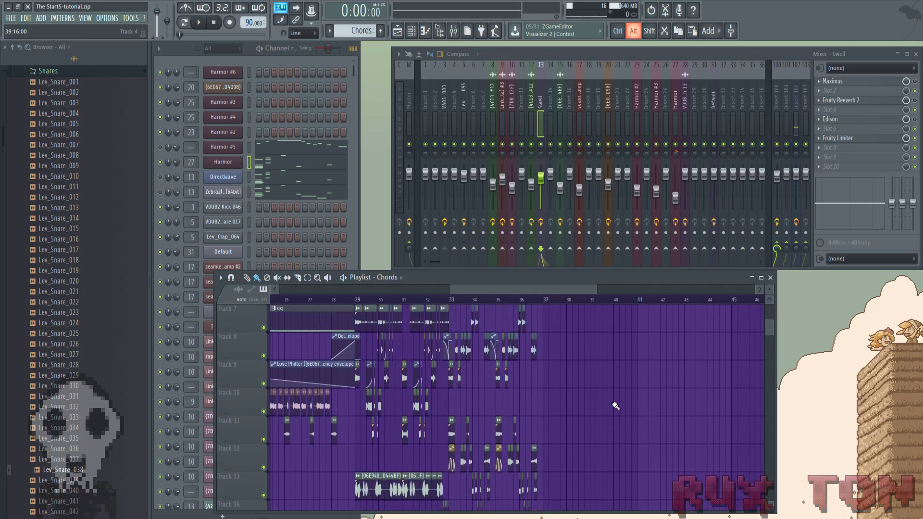
pyautogui.scroll(4, 616, 406)
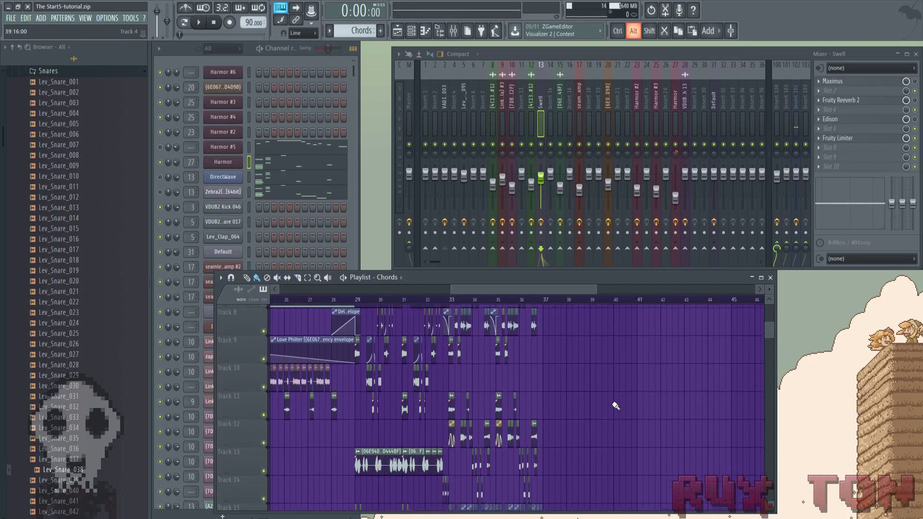
# Set the song position to bar 29 and mute Tracks 1 to 5, including Drums and Chords
pyautogui.click(335, 302)
pyautogui.scroll(2, 290, 329)
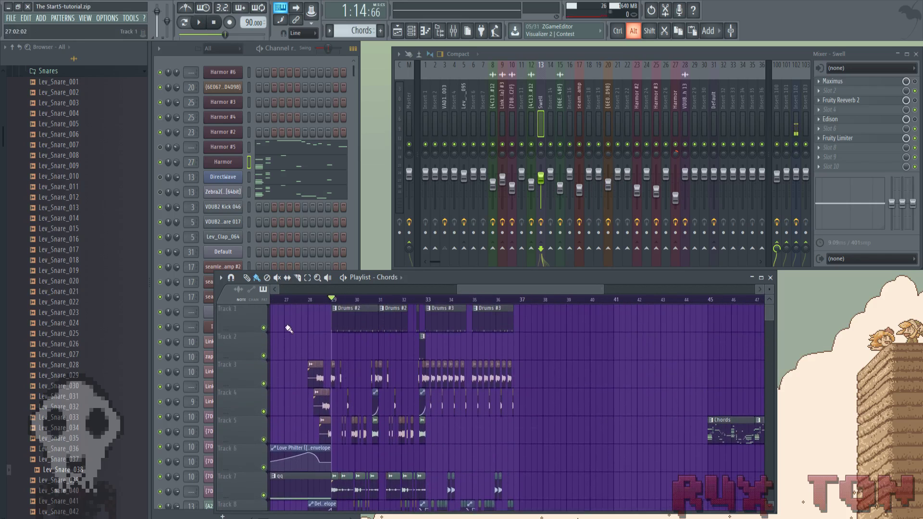
pyautogui.click(264, 329)
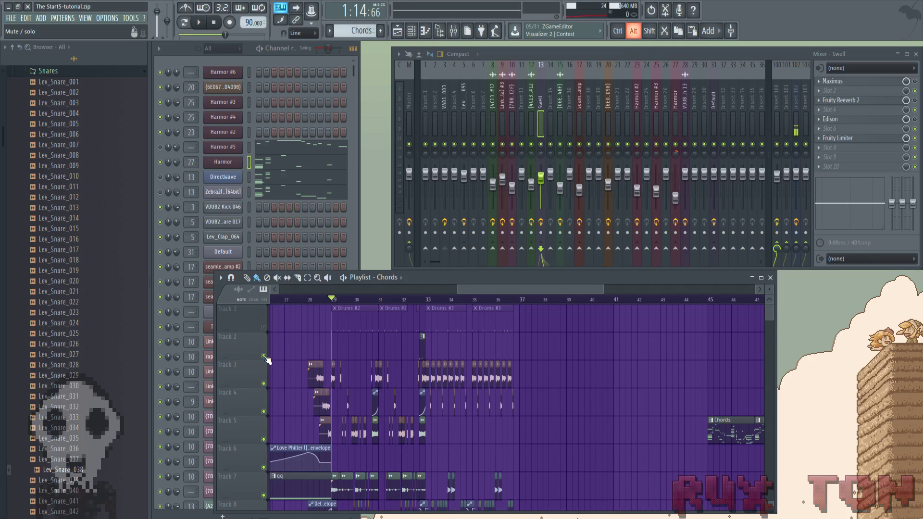
pyautogui.click(264, 356)
pyautogui.click(264, 384)
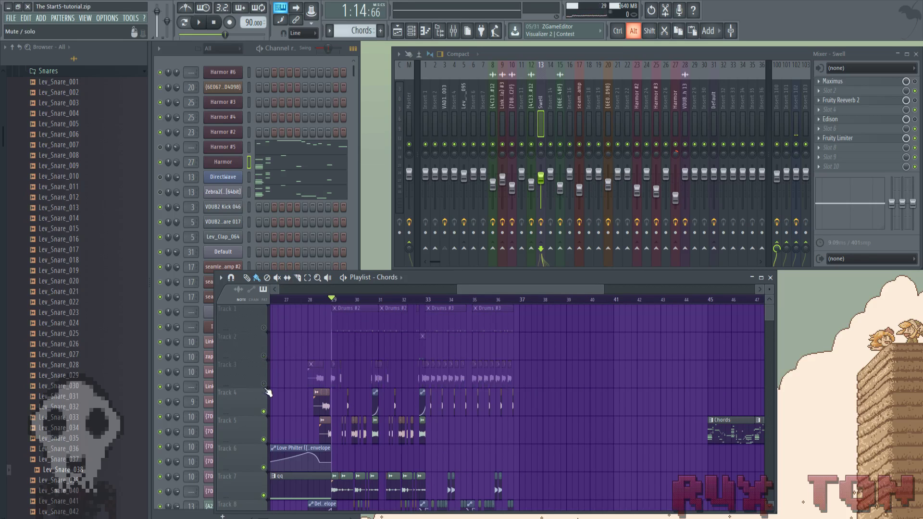
pyautogui.click(264, 413)
pyautogui.click(264, 440)
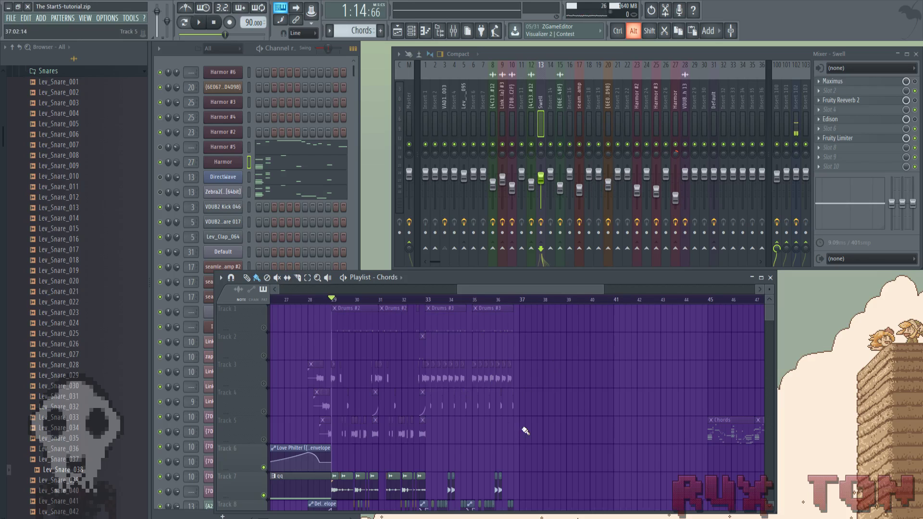
pyautogui.scroll(-5, 521, 410)
pyautogui.scroll(-6, 521, 410)
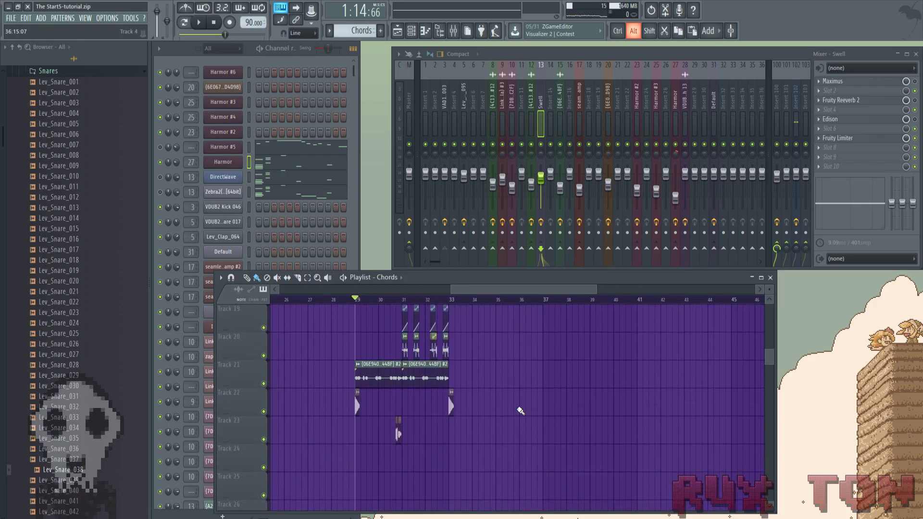
pyautogui.scroll(8, 521, 410)
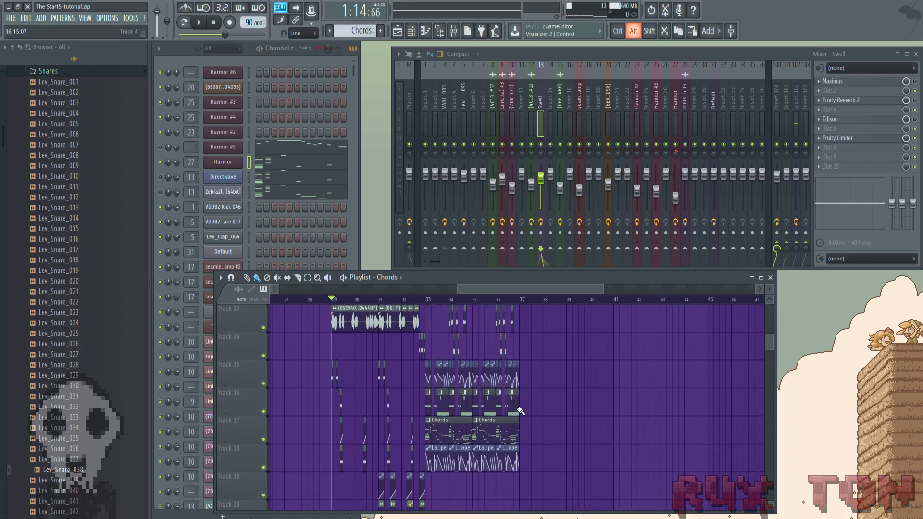
pyautogui.scroll(-1, 521, 411)
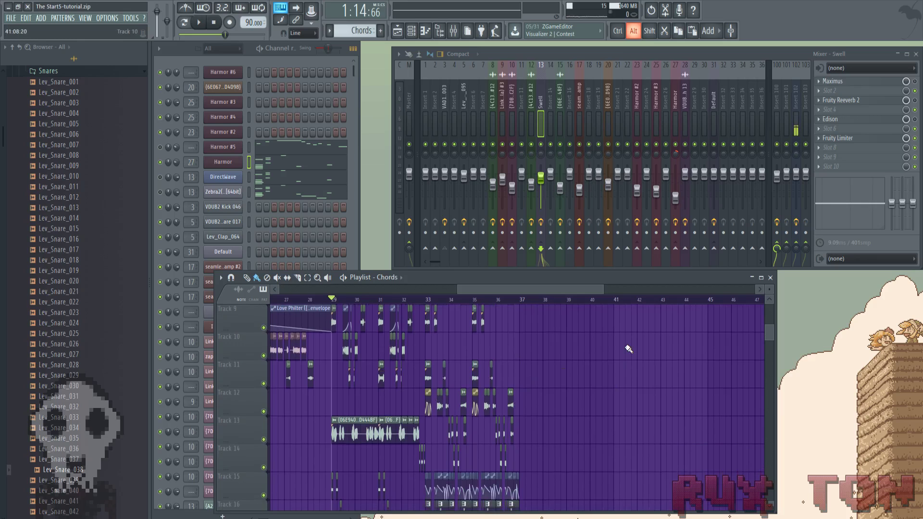
# Start playback from bar 29 and mute Track 13's Edison chord clips
pyautogui.press('space')
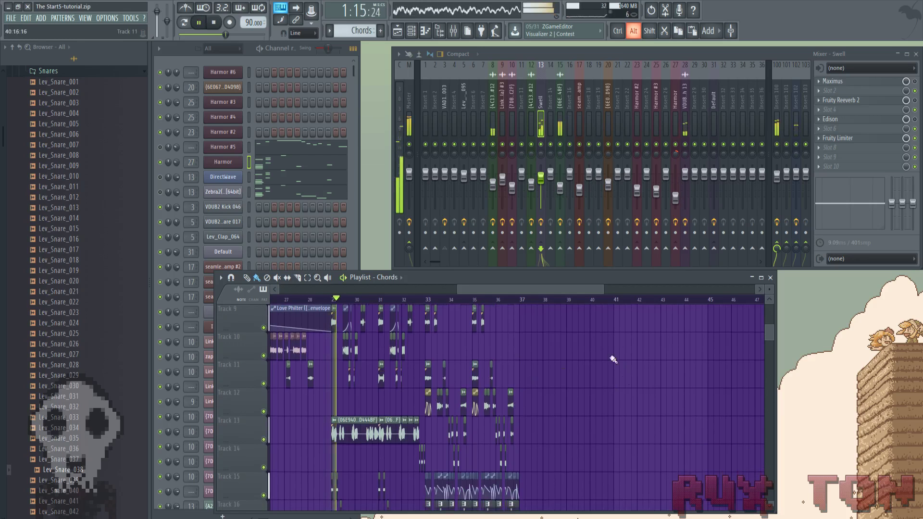
pyautogui.scroll(6, 560, 345)
pyautogui.scroll(-10, 560, 345)
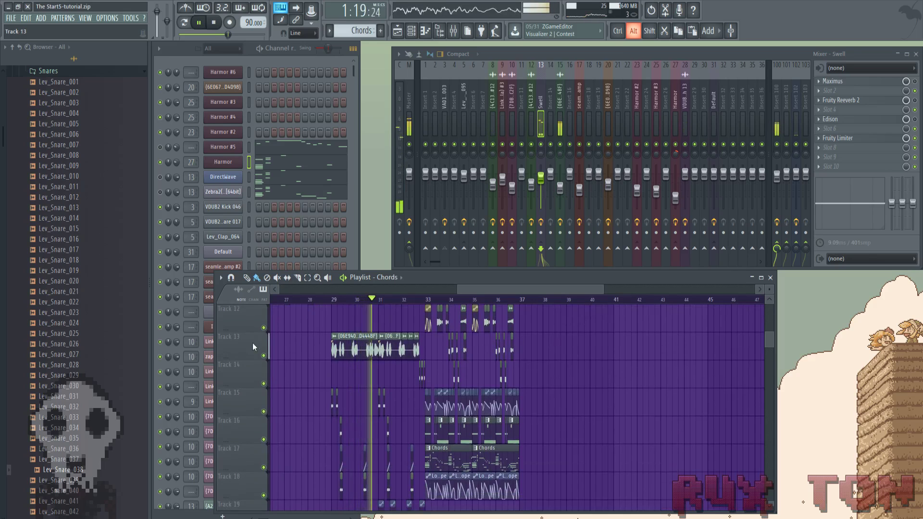
pyautogui.click(265, 355)
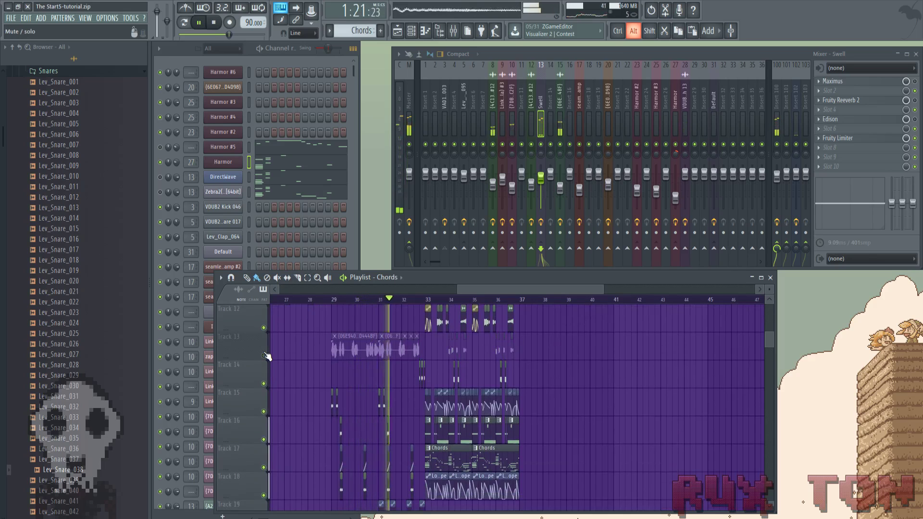
# Jump back to bar 29, mute Track 21's chord clips, and stop playback
pyautogui.click(336, 301)
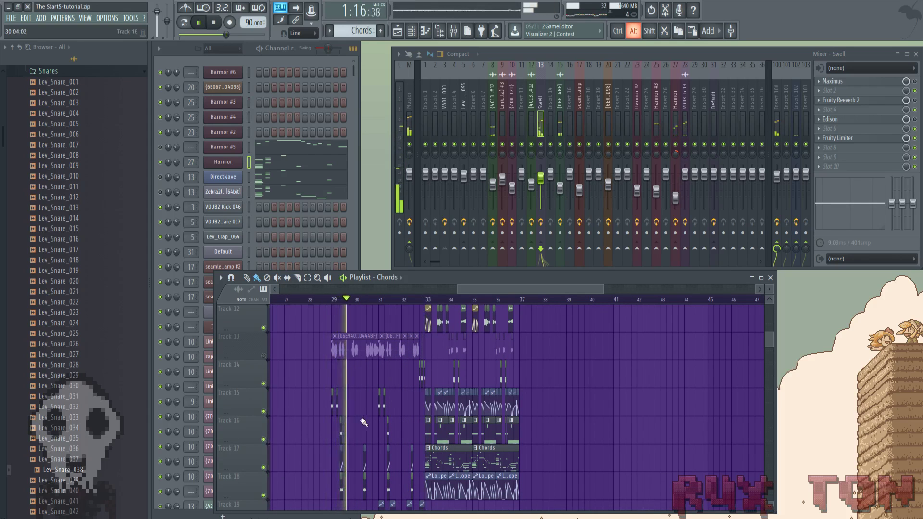
pyautogui.scroll(5, 365, 425)
pyautogui.scroll(-12, 366, 418)
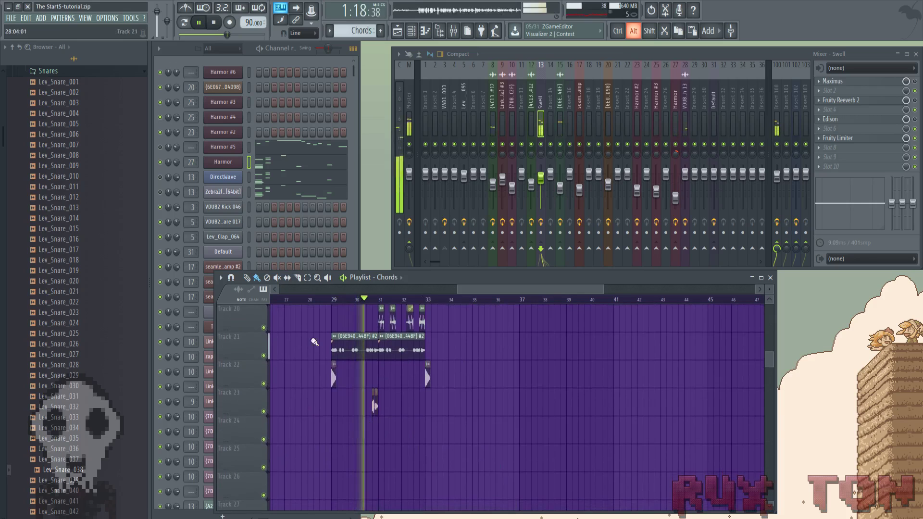
pyautogui.click(264, 356)
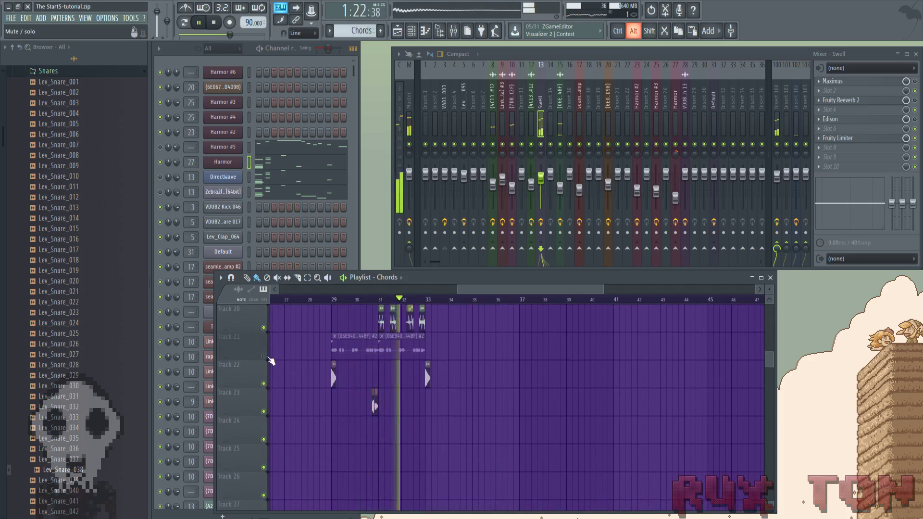
pyautogui.scroll(3, 306, 385)
pyautogui.scroll(3, 306, 385)
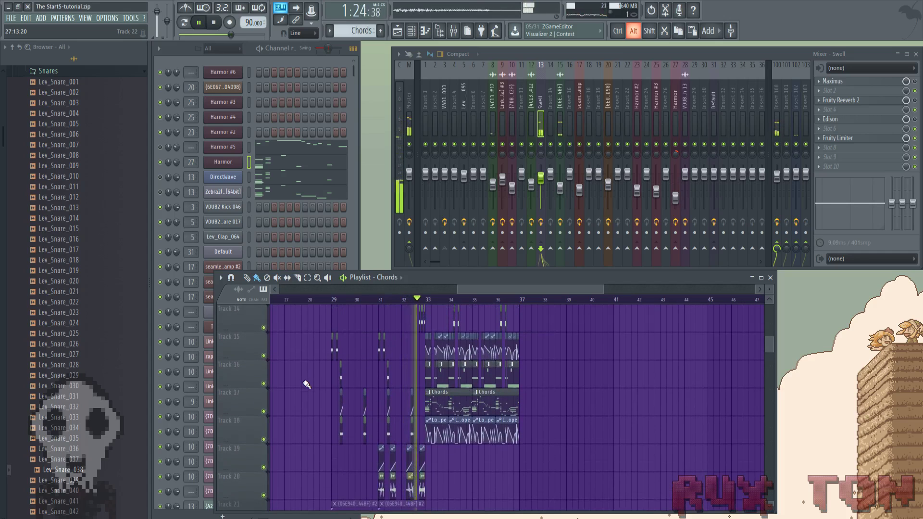
pyautogui.press('space')
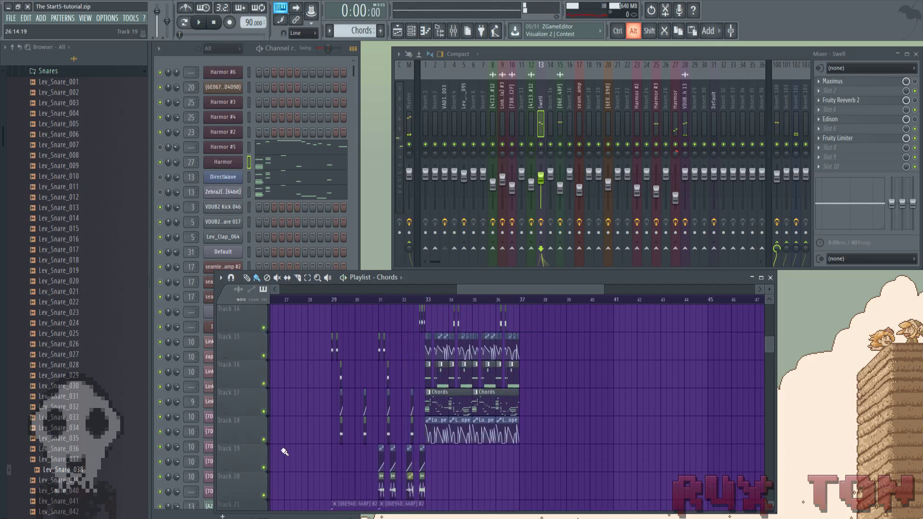
pyautogui.scroll(-8, 284, 451)
pyautogui.scroll(3, 284, 451)
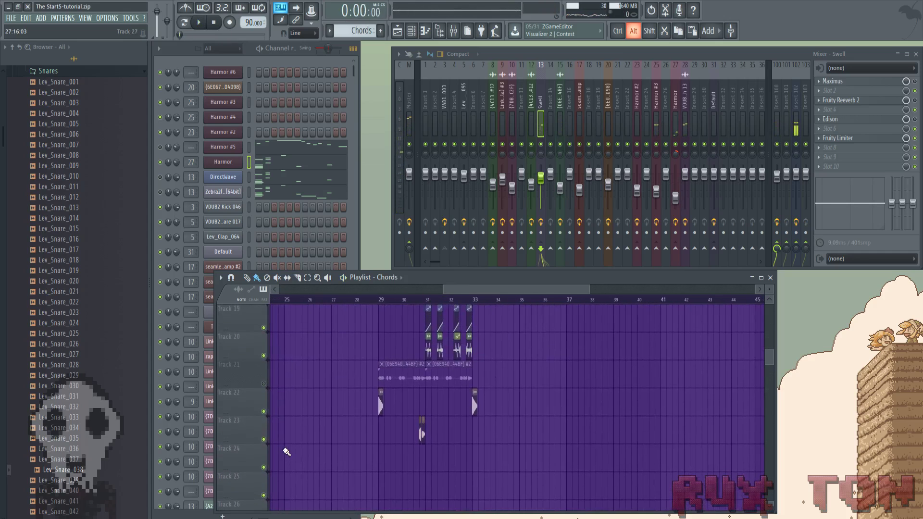
pyautogui.scroll(11, 330, 399)
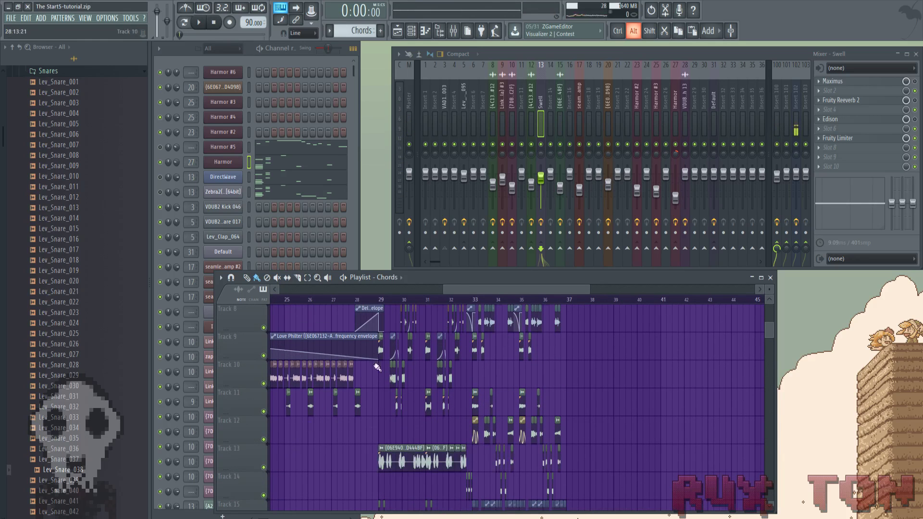
# Unmute Tracks 5, 4, 3, 2 and 1 in the Playlist
pyautogui.scroll(7, 281, 438)
pyautogui.click(263, 439)
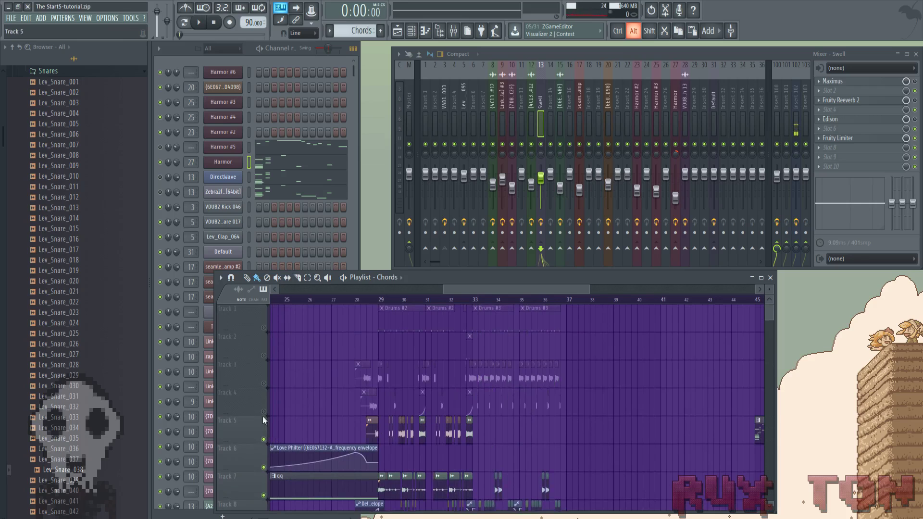
pyautogui.click(264, 412)
pyautogui.click(264, 384)
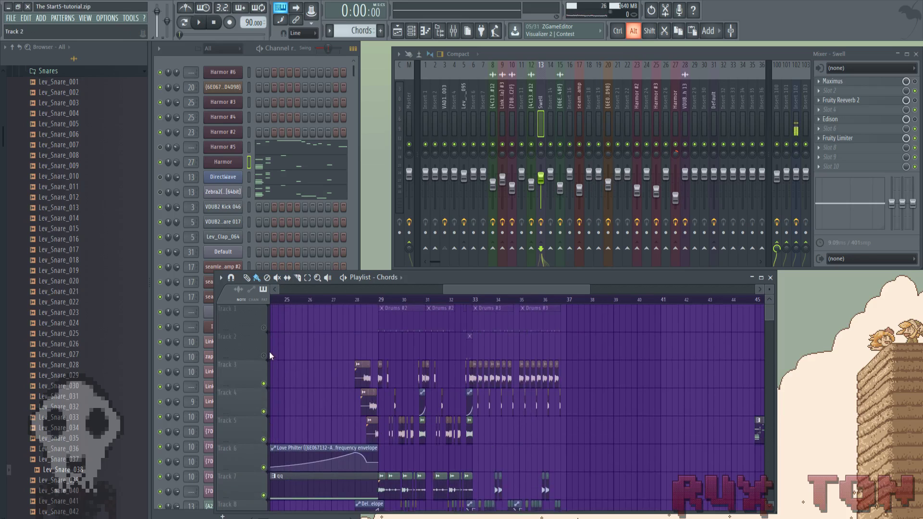
pyautogui.click(264, 327)
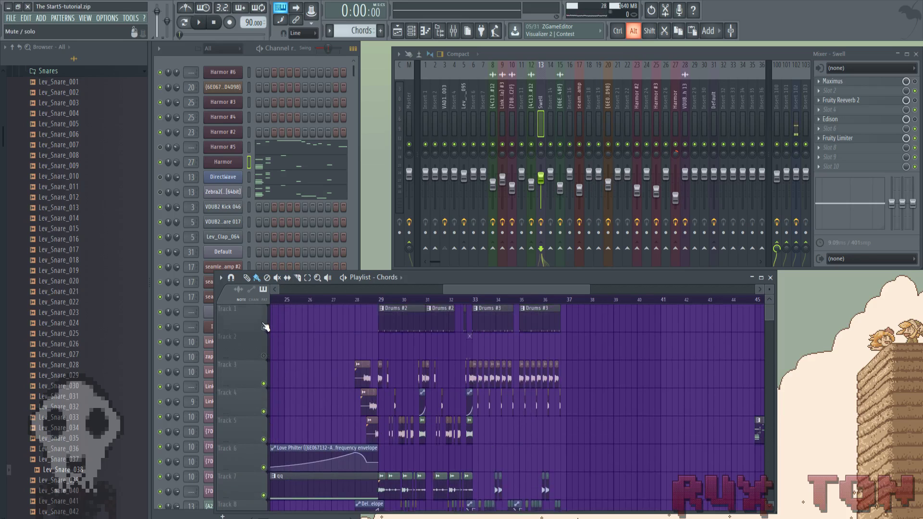
pyautogui.click(263, 356)
# Play briefly from bar 29, then unmute the Zebra2 channel in the Channel rack
pyautogui.click(380, 300)
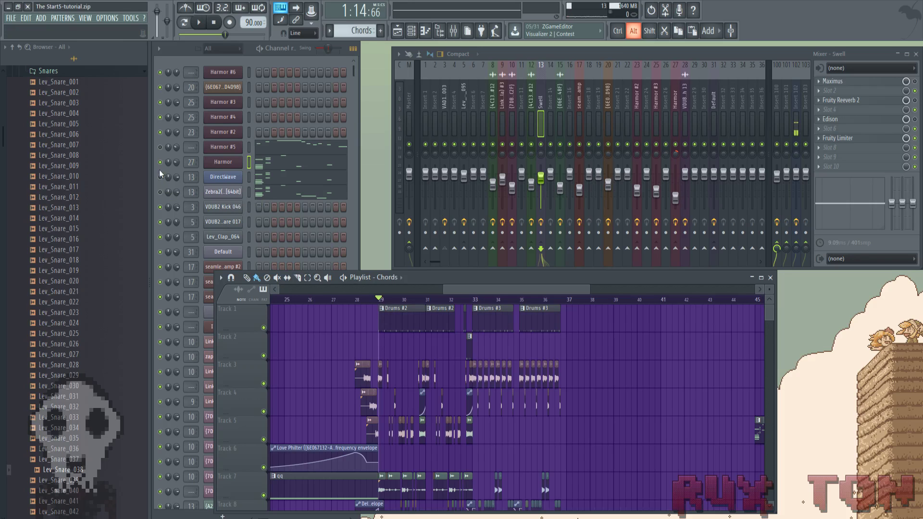
pyautogui.press('space')
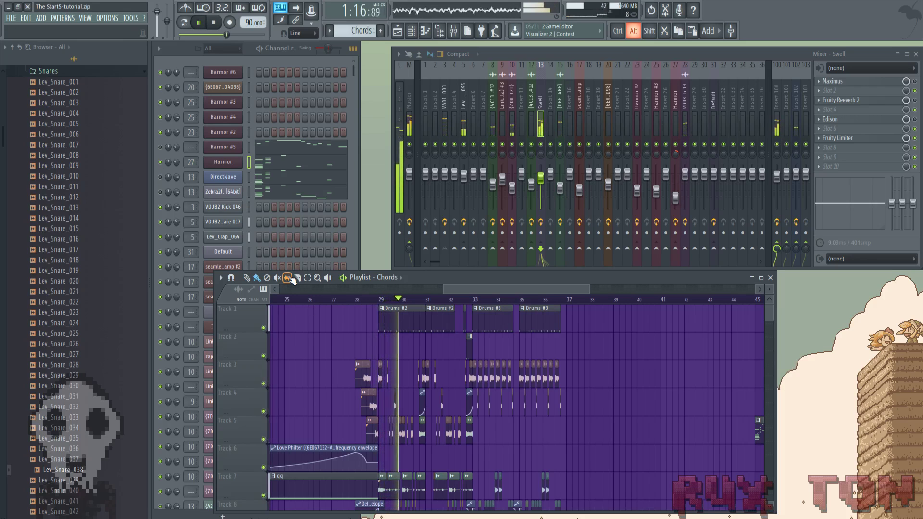
pyautogui.press('space')
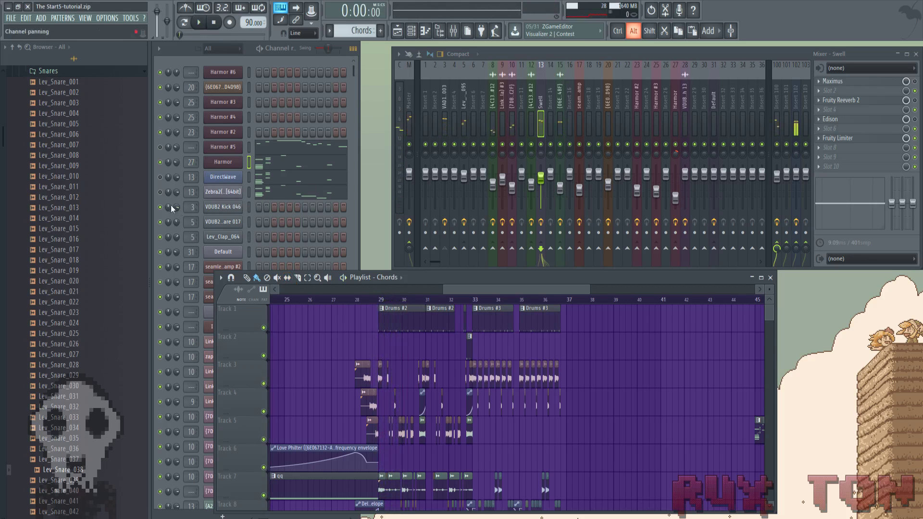
pyautogui.click(168, 193)
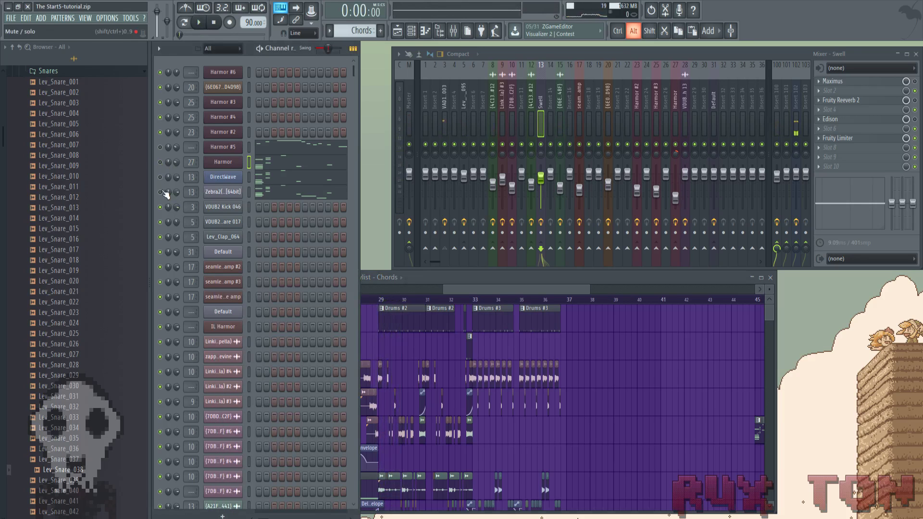
pyautogui.click(162, 192)
# Time-select bars 45 to 53 over the four Chords clips
pyautogui.moveTo(476, 293); pyautogui.dragTo(605, 298)
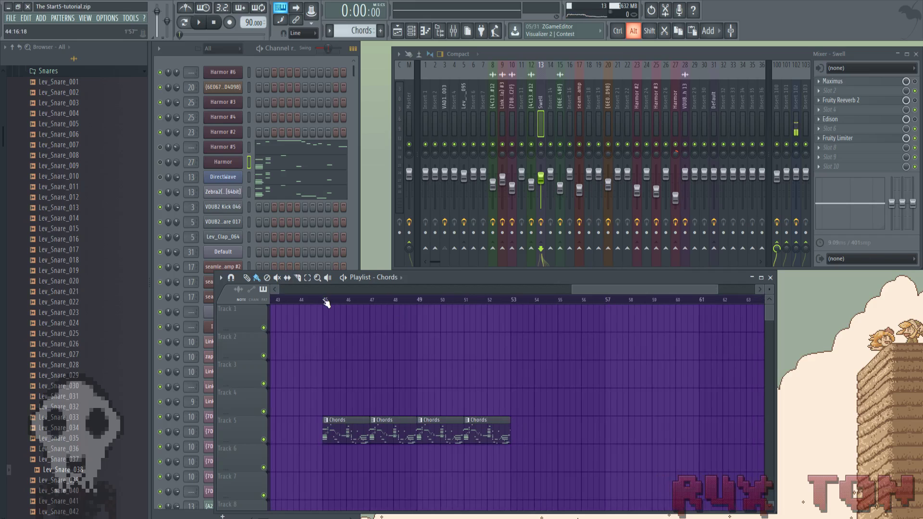
pyautogui.moveTo(326, 301); pyautogui.dragTo(489, 343)
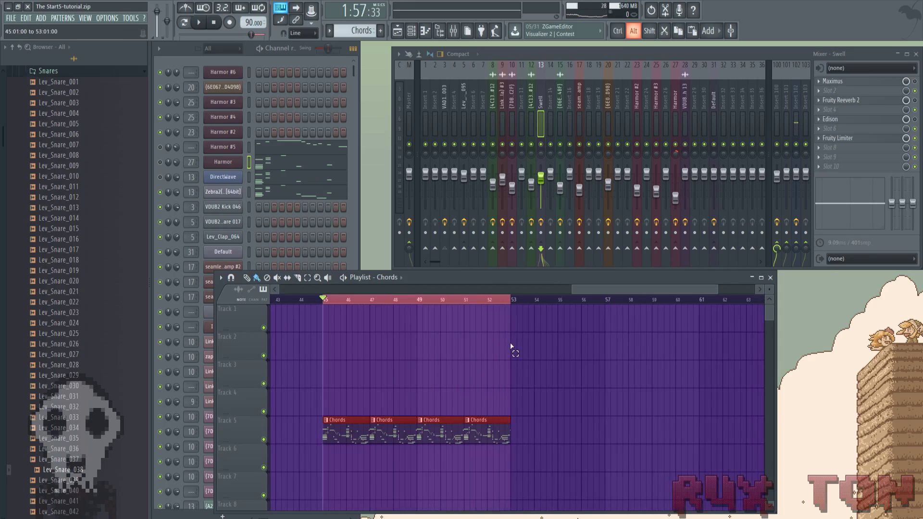
pyautogui.click(232, 196)
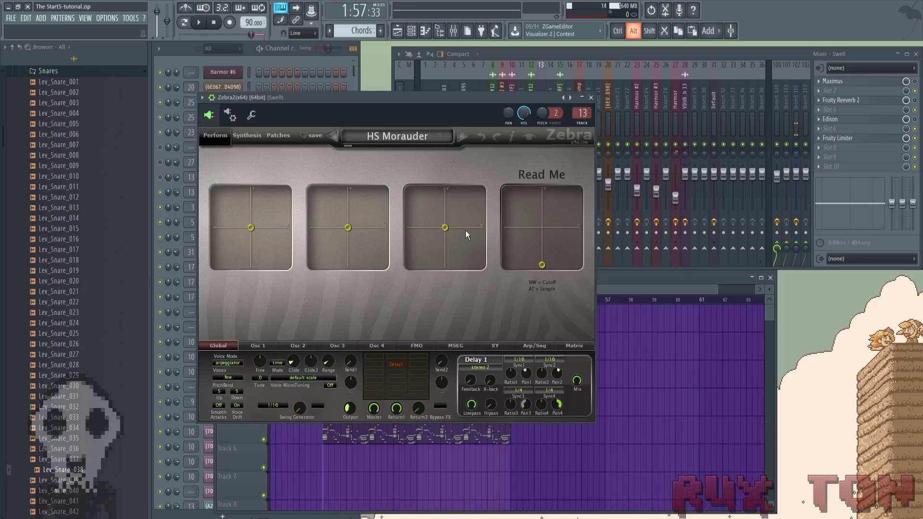
# Show Zebra2's Patches browser, move its window up and right, and bring the Mixer forward
pyautogui.click(280, 135)
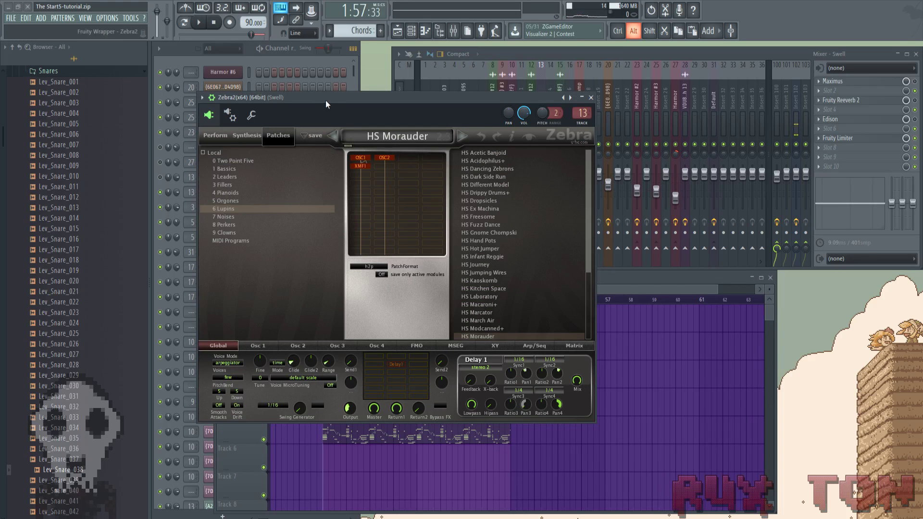
pyautogui.moveTo(325, 100); pyautogui.dragTo(413, 53)
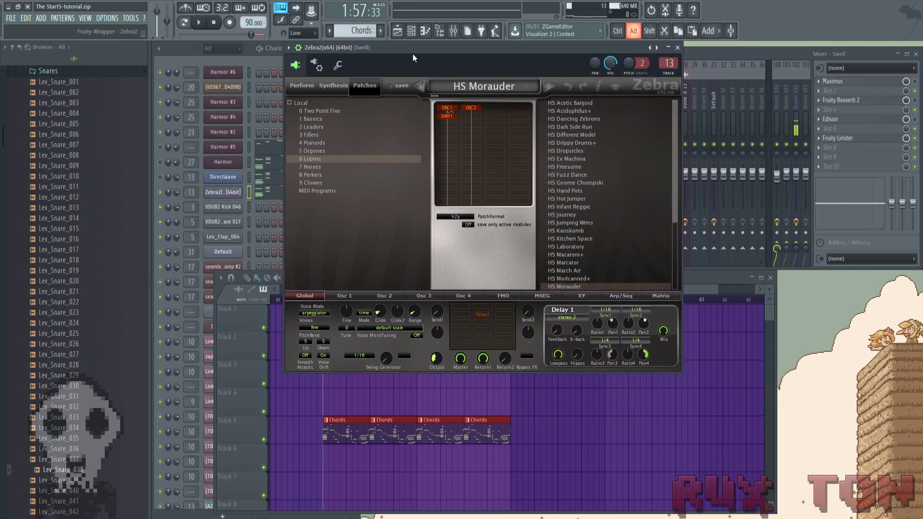
pyautogui.click(725, 51)
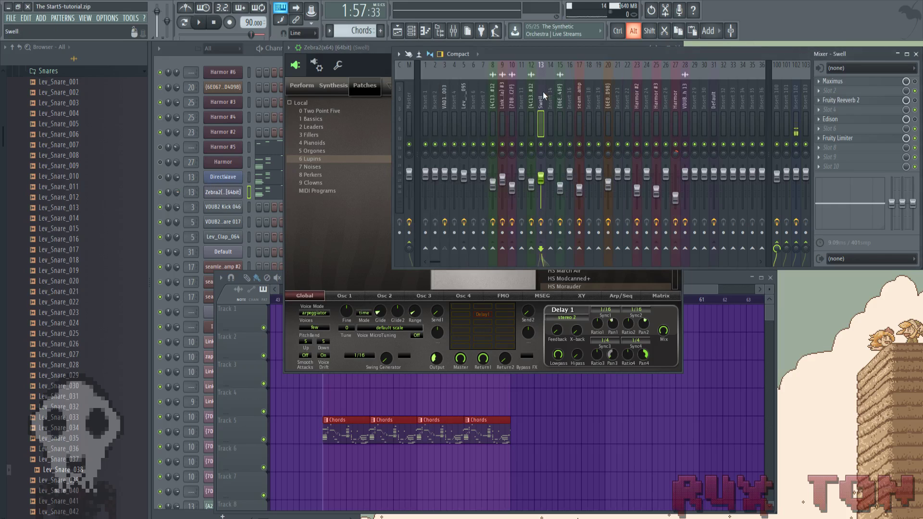
# Open the Swell insert's Edison and move its window left and down
pyautogui.click(843, 121)
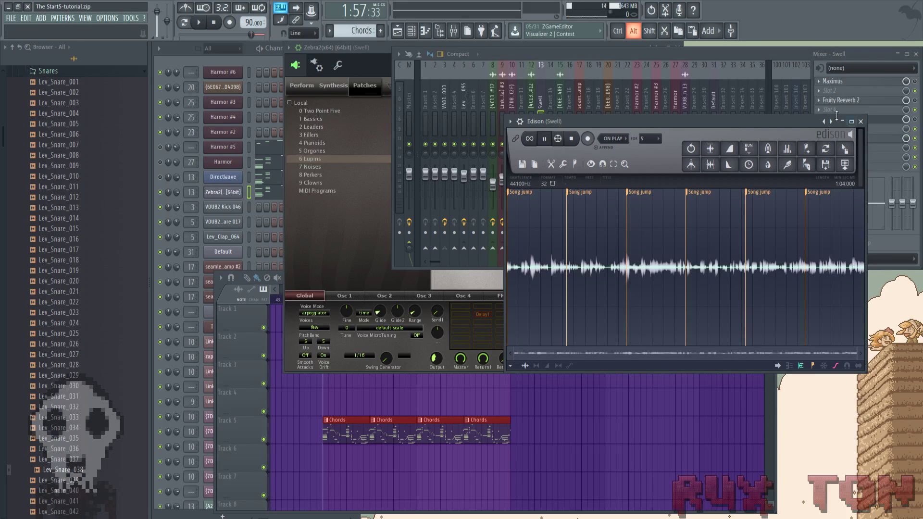
pyautogui.click(573, 140)
pyautogui.click(918, 124)
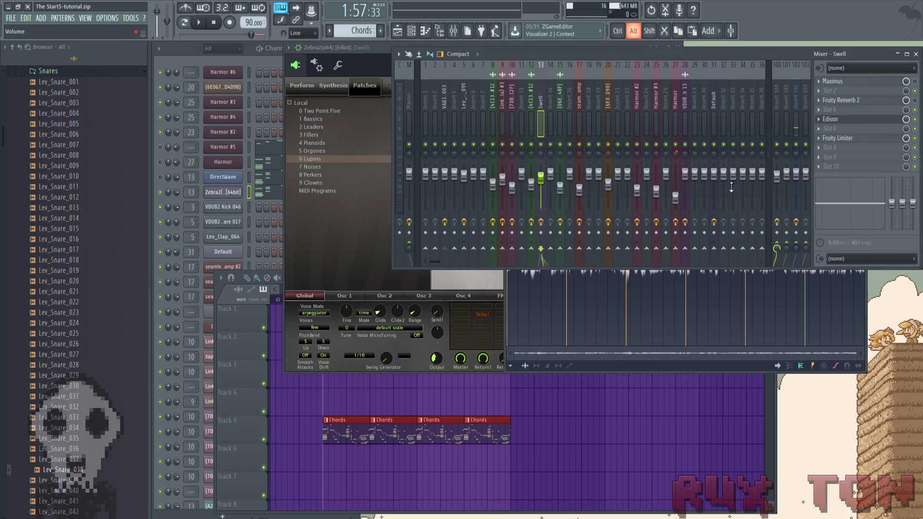
pyautogui.click(585, 368)
pyautogui.moveTo(582, 121); pyautogui.dragTo(535, 138)
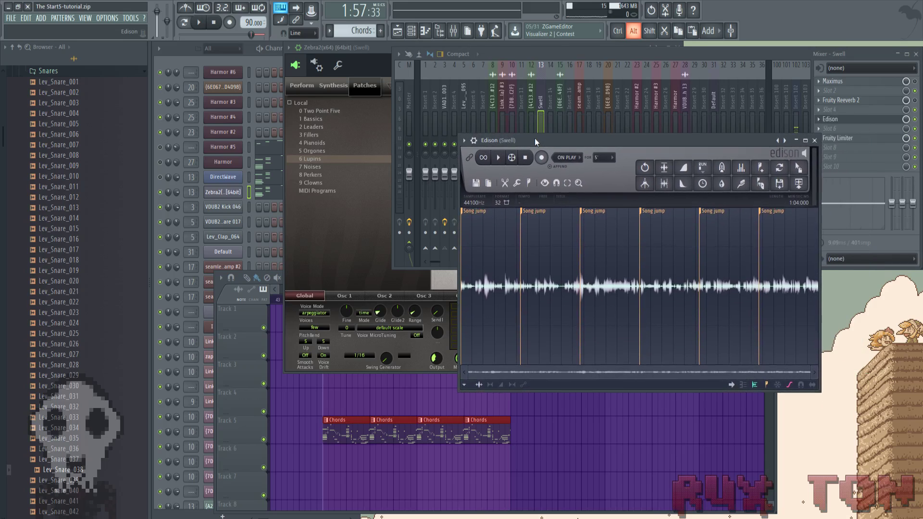
# Audition the chord recording in Edison, keeping Edison in front of the mixer
pyautogui.click(499, 157)
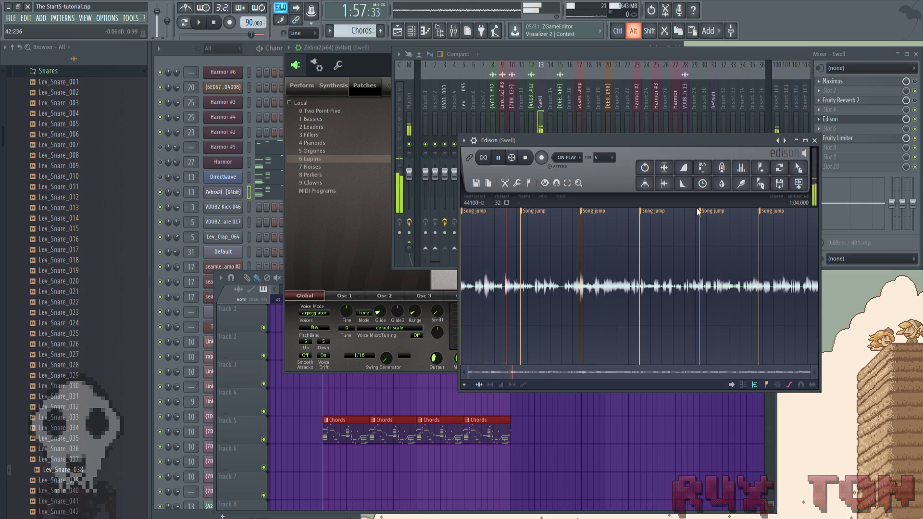
pyautogui.click(525, 158)
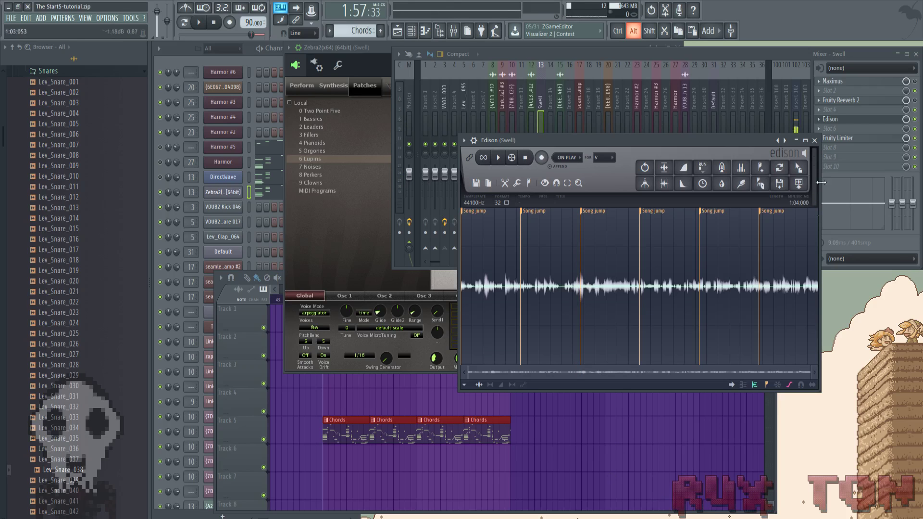
pyautogui.click(846, 192)
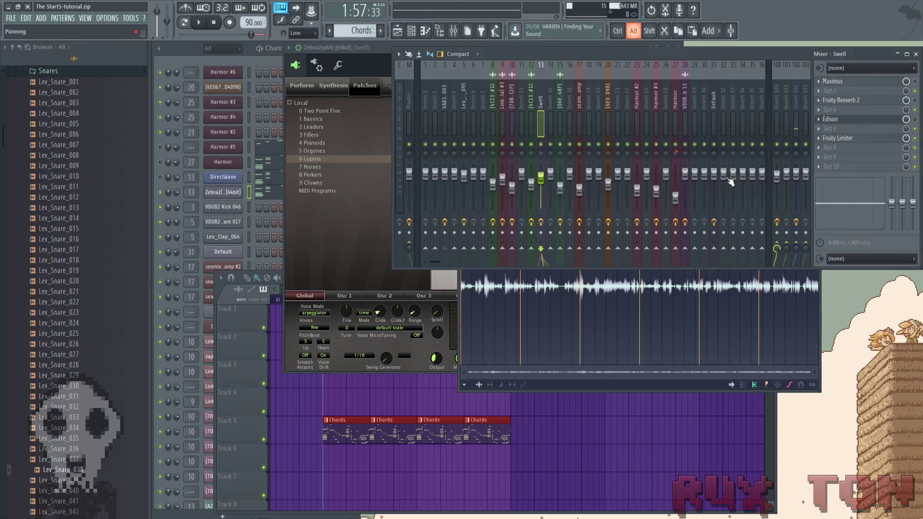
pyautogui.click(555, 385)
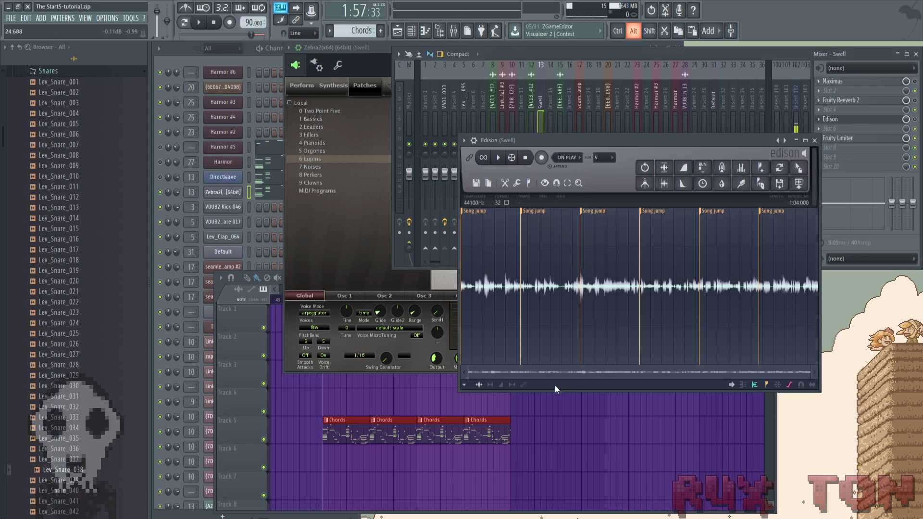
# Load a second Edison into FX slot 6 of the Swell insert, moving Zebra2 aside to reveal it
pyautogui.click(815, 141)
pyautogui.click(818, 129)
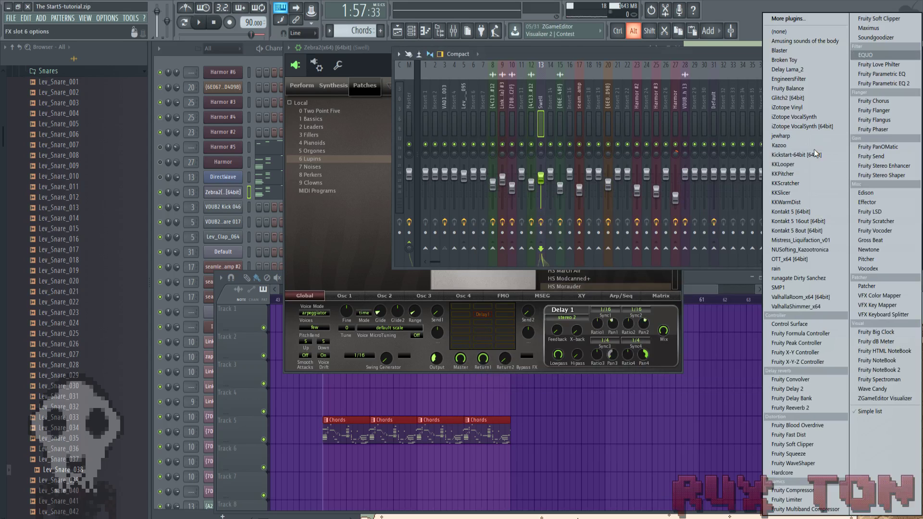
pyautogui.press('e')
pyautogui.press('Return')
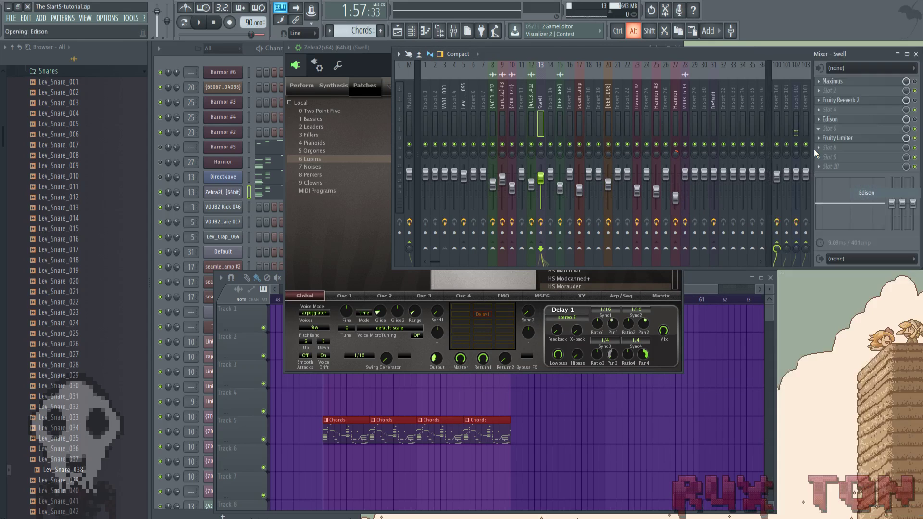
pyautogui.click(366, 59)
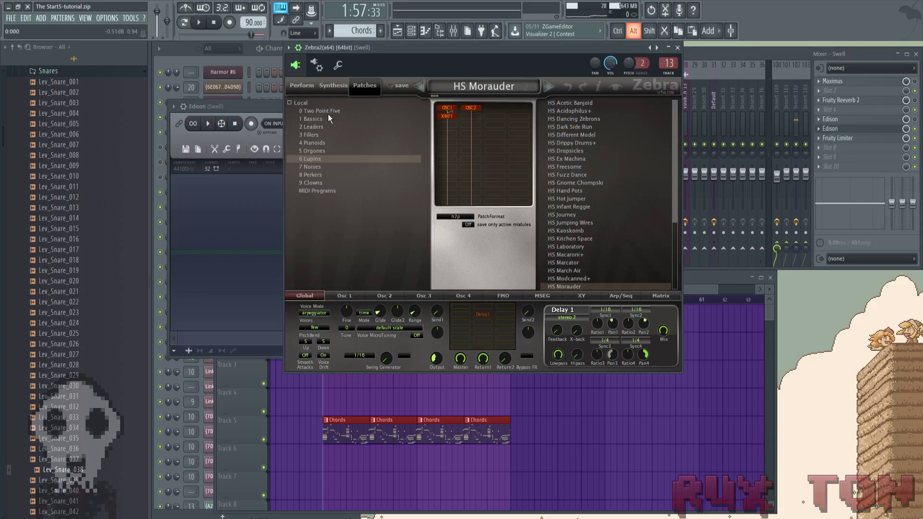
pyautogui.moveTo(456, 48); pyautogui.dragTo(608, 56)
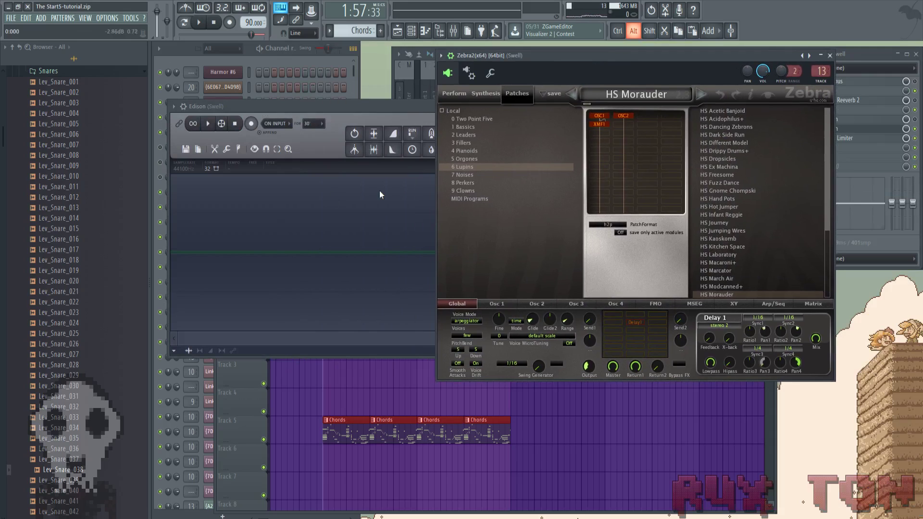
# Stop at the song start, set Edison's trigger to On Play, and arm it for recording
pyautogui.click(201, 23)
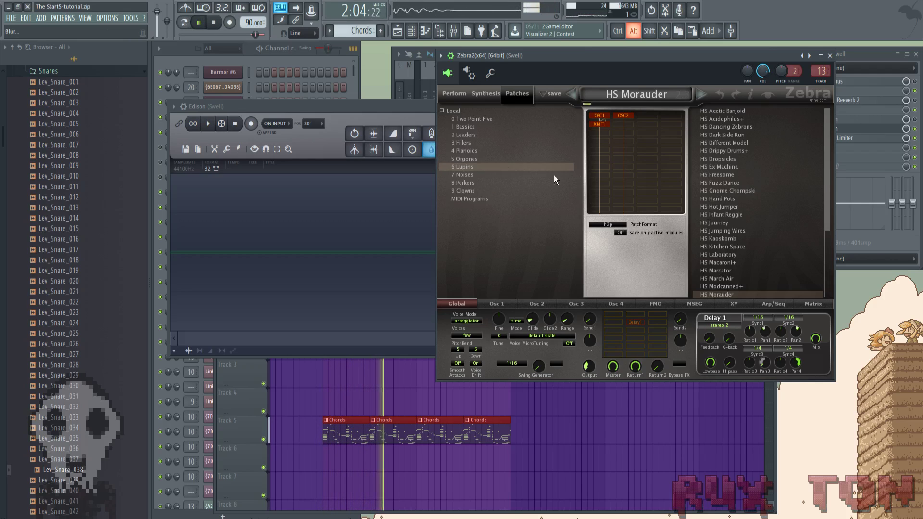
pyautogui.press('space')
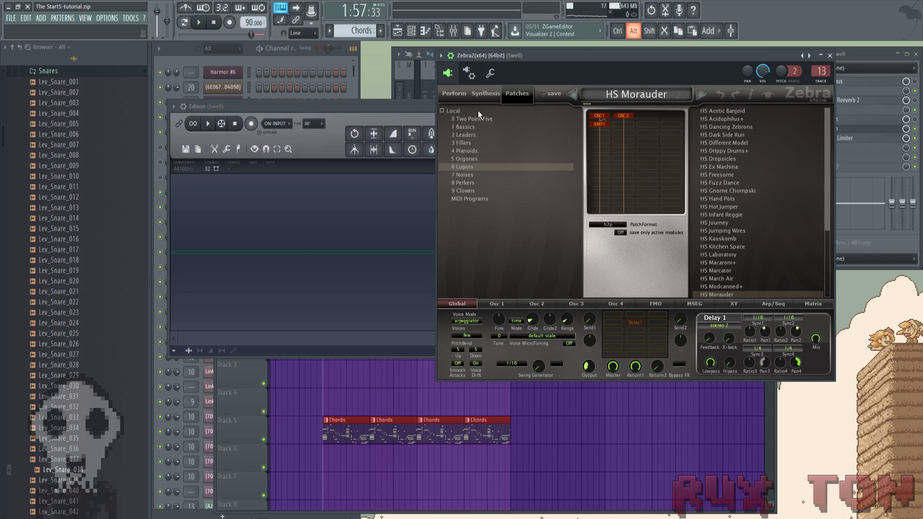
pyautogui.click(278, 123)
pyautogui.click(286, 161)
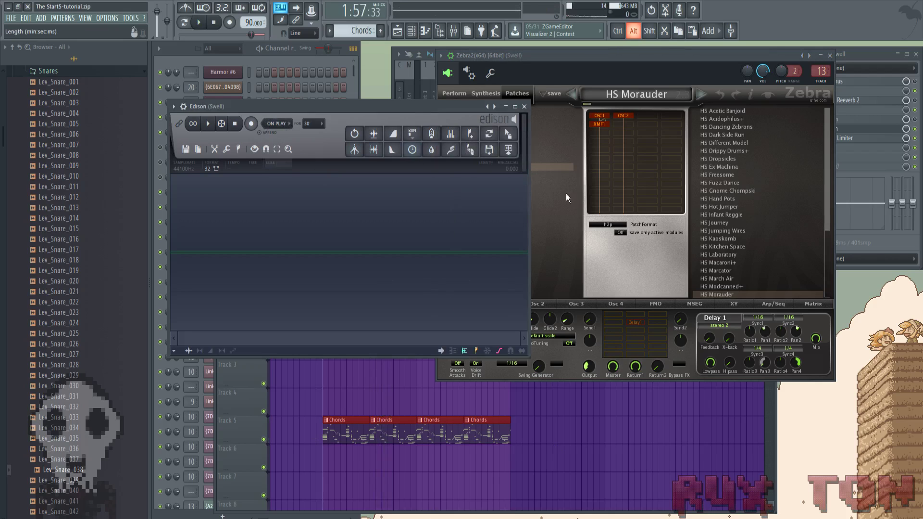
pyautogui.click(651, 73)
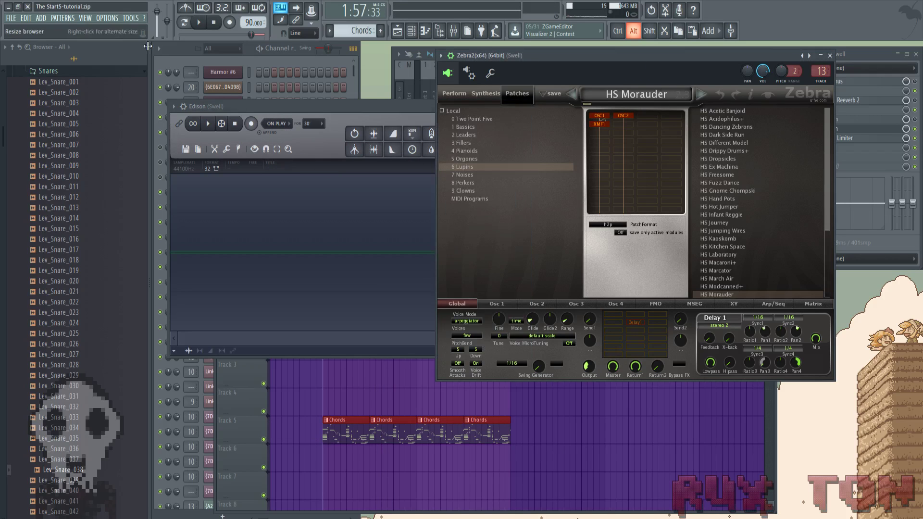
pyautogui.click(251, 124)
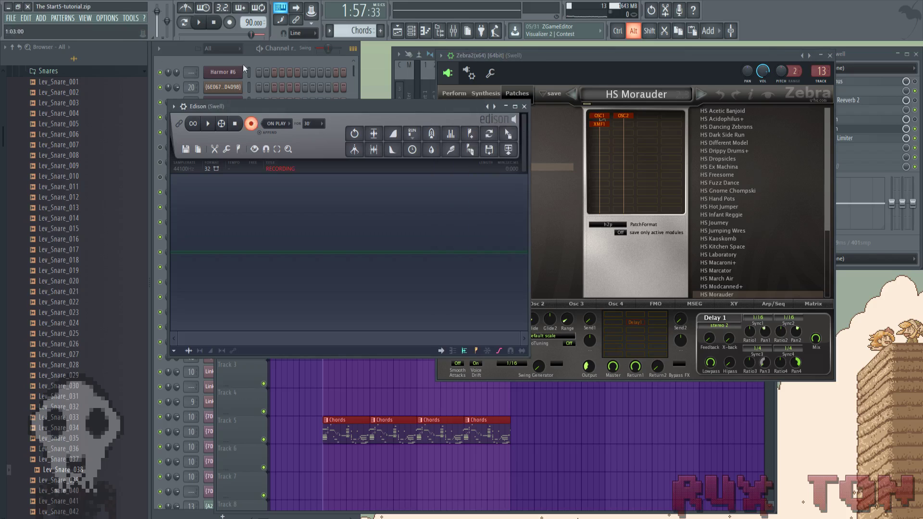
pyautogui.click(602, 53)
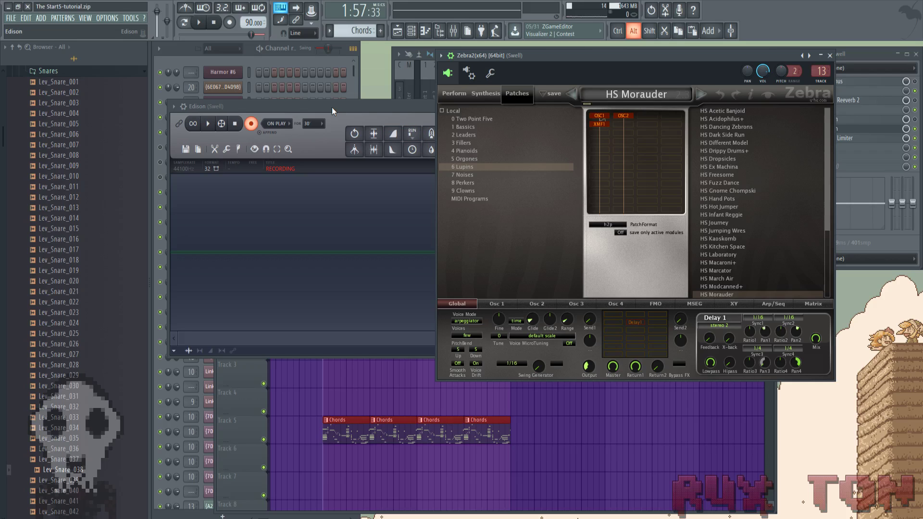
# Start playback so Edison records, stepping from HS Drippy Drums+ to HS Dropsicles
pyautogui.click(199, 22)
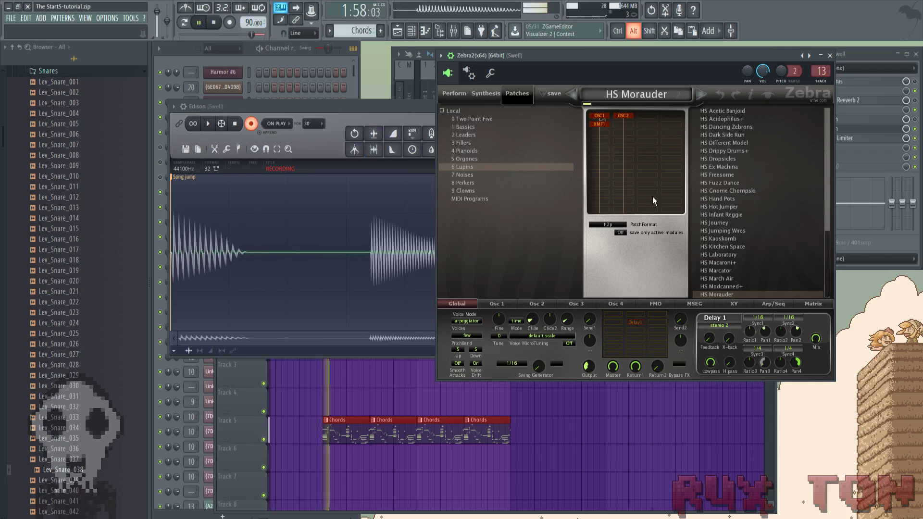
pyautogui.click(749, 151)
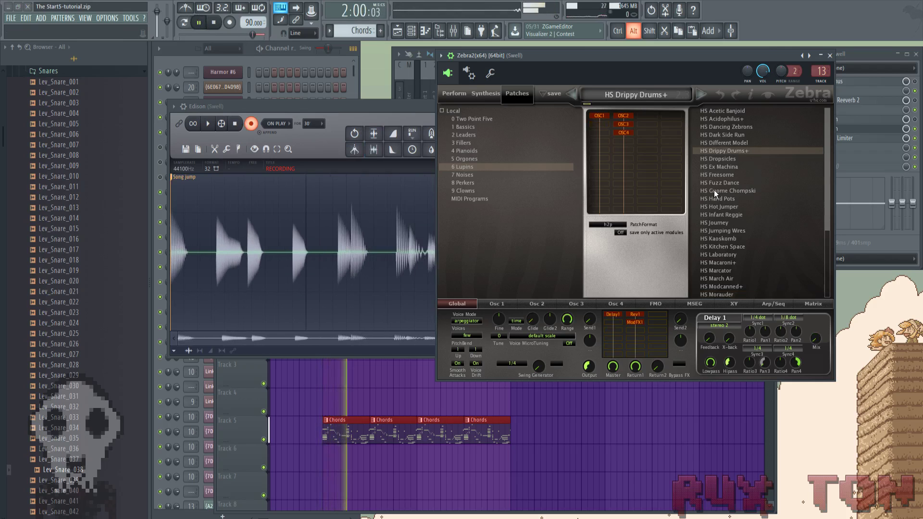
pyautogui.press('Up')
pyautogui.press('Up')
pyautogui.press('Up')
pyautogui.press('Up')
pyautogui.press('Up')
pyautogui.press('Up')
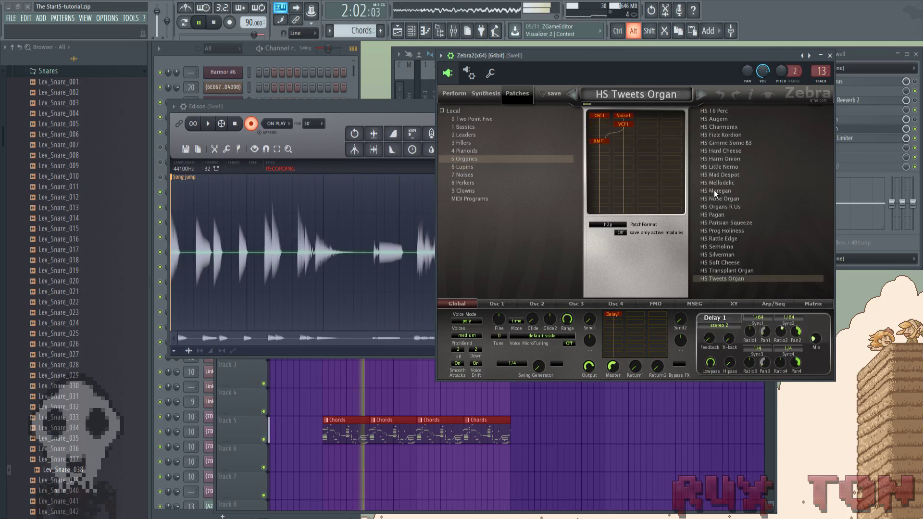
pyautogui.press('Down')
pyautogui.press('Down')
pyautogui.press('Down')
pyautogui.press('Down')
pyautogui.press('Down')
pyautogui.press('Down')
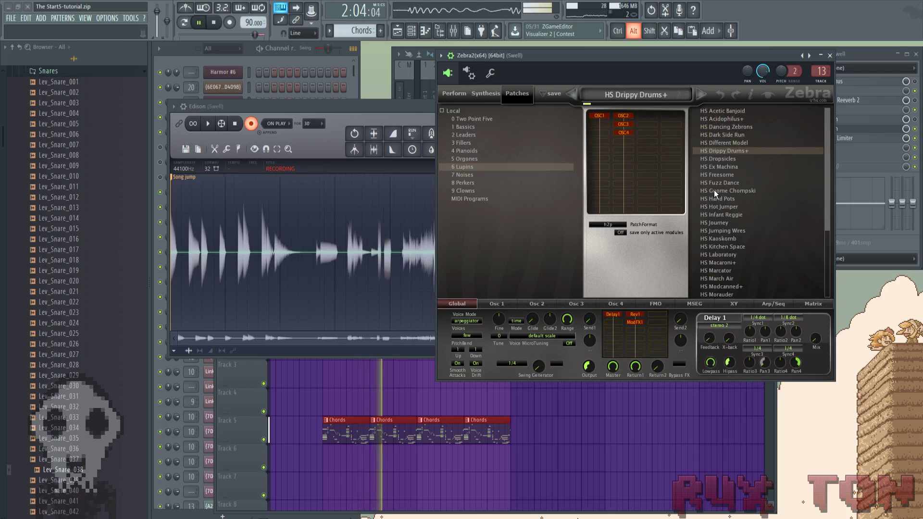
pyautogui.press('Down')
pyautogui.press('Down')
pyautogui.press('Down')
pyautogui.press('Down')
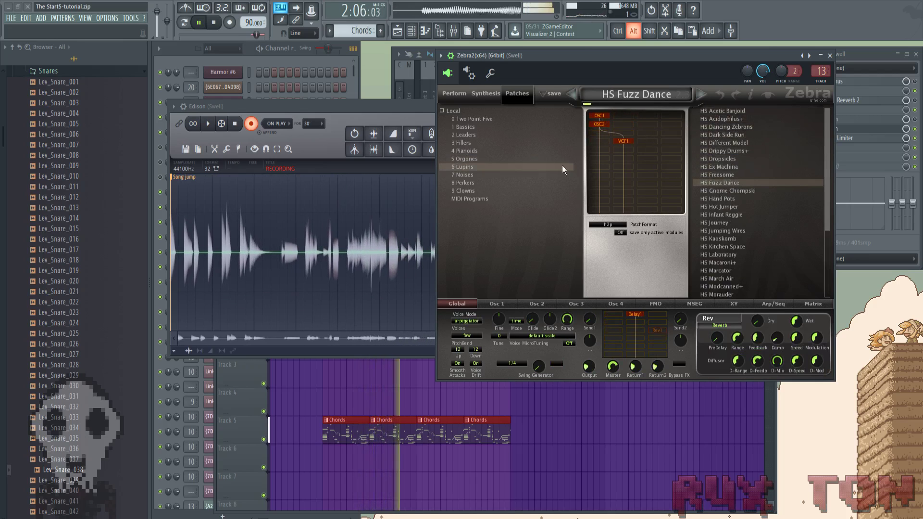
# Switch to the 4 Pianoids bank and audition patches from HS 12-String Sitar to HS Needles
pyautogui.click(508, 151)
pyautogui.click(729, 114)
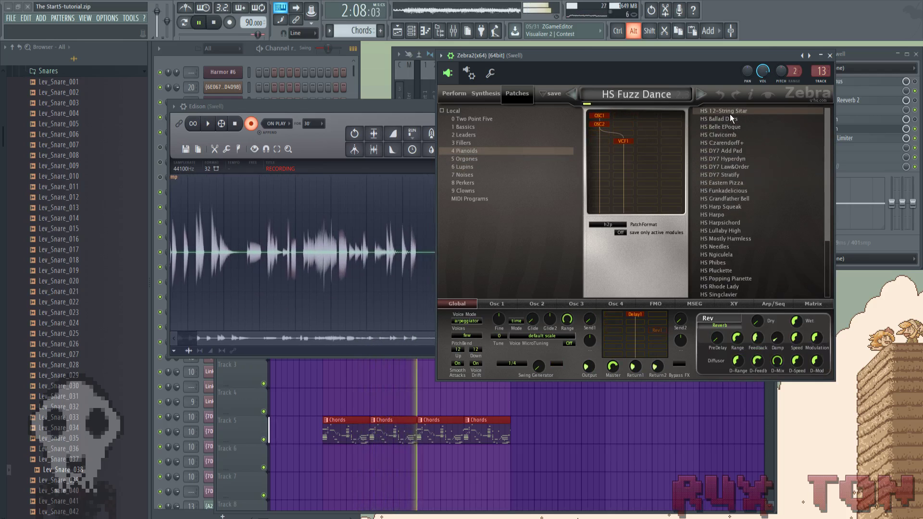
pyautogui.press('Down')
pyautogui.press('Down')
pyautogui.press('Down')
pyautogui.press('Down')
pyautogui.press('Down')
pyautogui.press('Down')
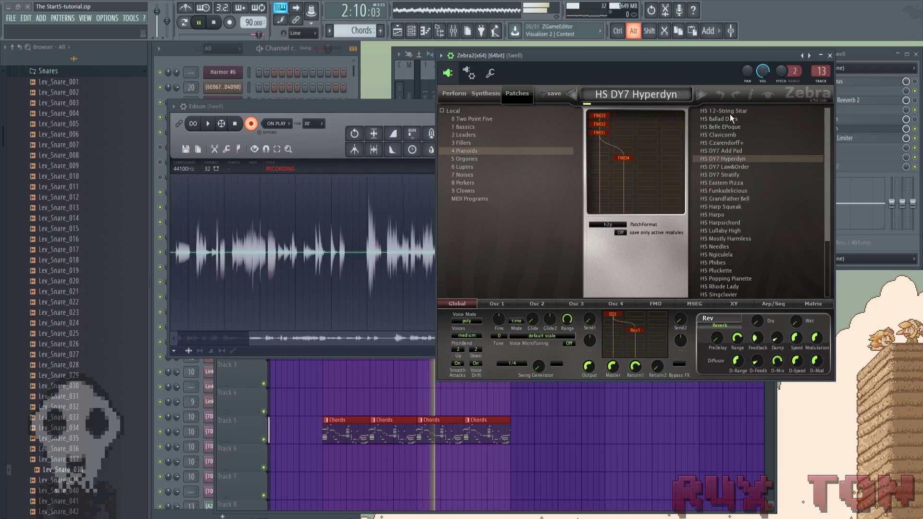
pyautogui.press('Down')
pyautogui.press('Down')
pyautogui.press('Down')
pyautogui.press('Down')
pyautogui.press('Down')
pyautogui.press('Up')
pyautogui.press('Up')
pyautogui.press('Up')
pyautogui.press('Up')
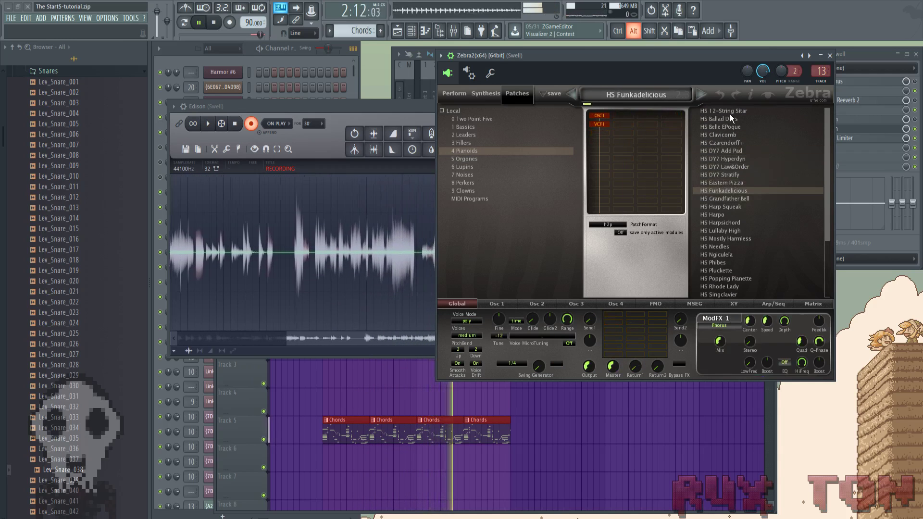
pyautogui.press('Up')
pyautogui.press('Up')
pyautogui.press('Up')
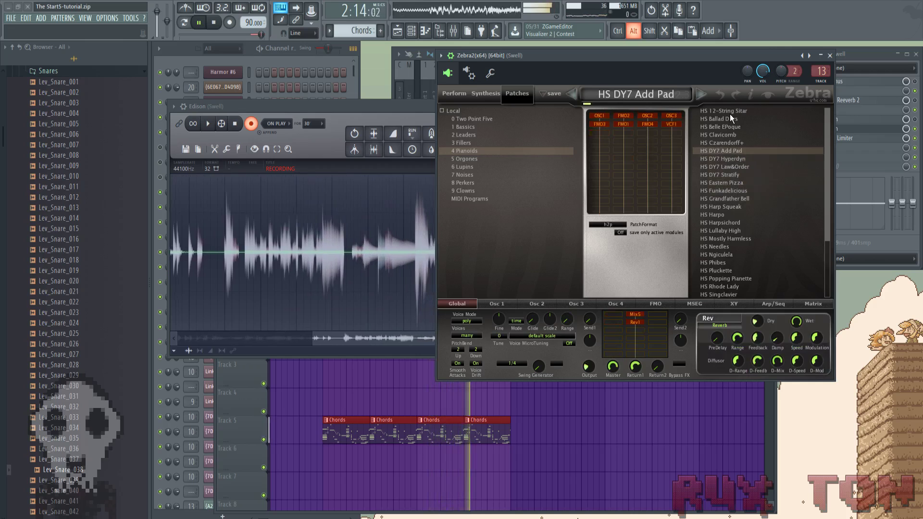
pyautogui.press('Down')
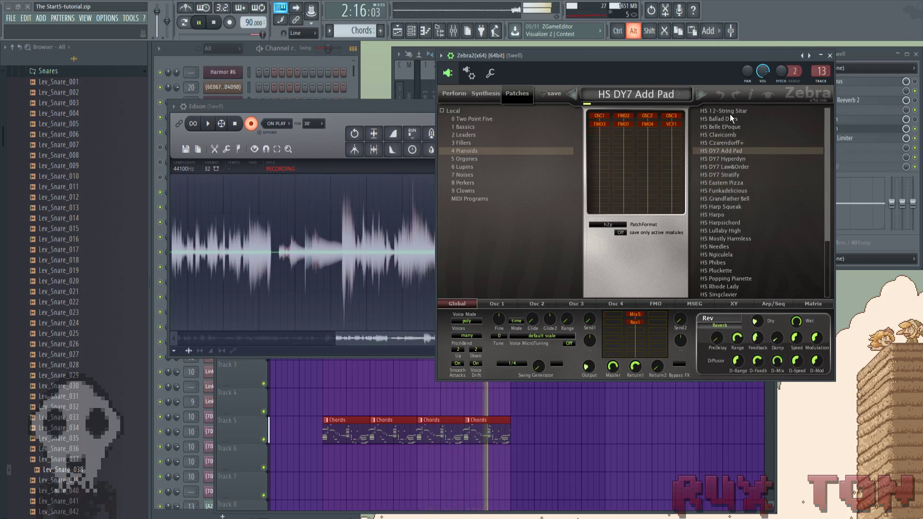
pyautogui.press('Down')
pyautogui.press('Down')
pyautogui.press('Down')
pyautogui.press('Down')
pyautogui.press('Down')
pyautogui.press('Down')
pyautogui.press('Down')
pyautogui.press('Down')
pyautogui.press('Down')
pyautogui.press('Down')
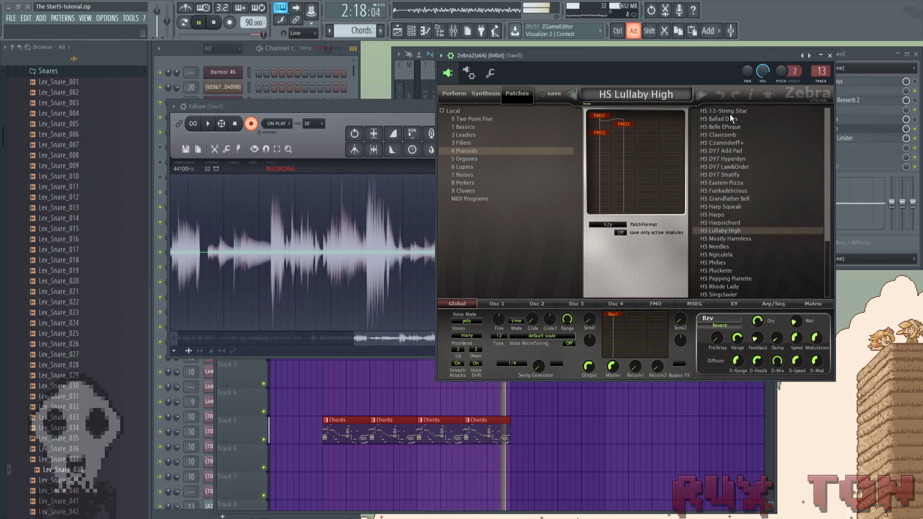
pyautogui.press('Down')
pyautogui.press('Down')
# Audition Pianoids patches from HS Phibes through HS Waterpiano to HS Wireworms 2
pyautogui.press('Down')
pyautogui.press('Up')
pyautogui.press('Up')
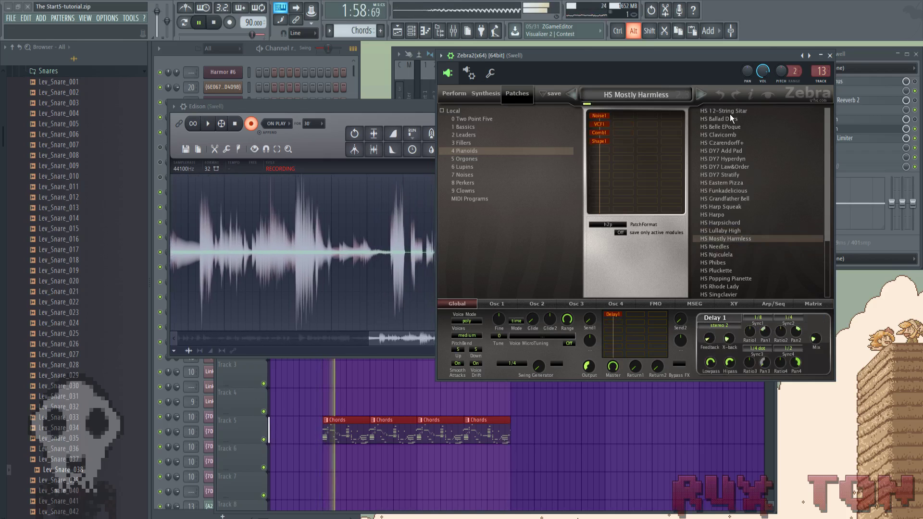
pyautogui.press('Down')
pyautogui.press('Down')
pyautogui.press('Down')
pyautogui.press('Down')
pyautogui.press('Down')
pyautogui.press('Down')
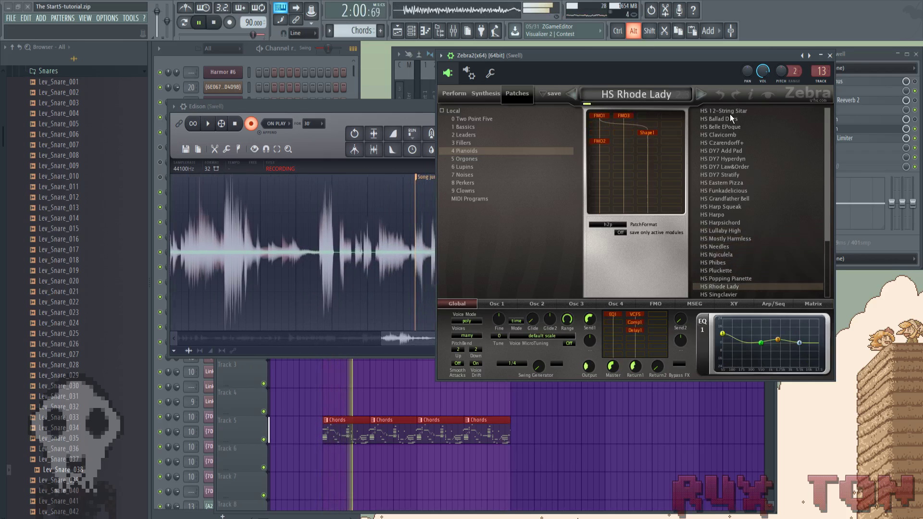
pyautogui.press('Up')
pyautogui.press('Down')
pyautogui.press('Down')
pyautogui.press('Down')
pyautogui.press('Down')
pyautogui.press('Down')
pyautogui.press('Down')
pyautogui.press('Down')
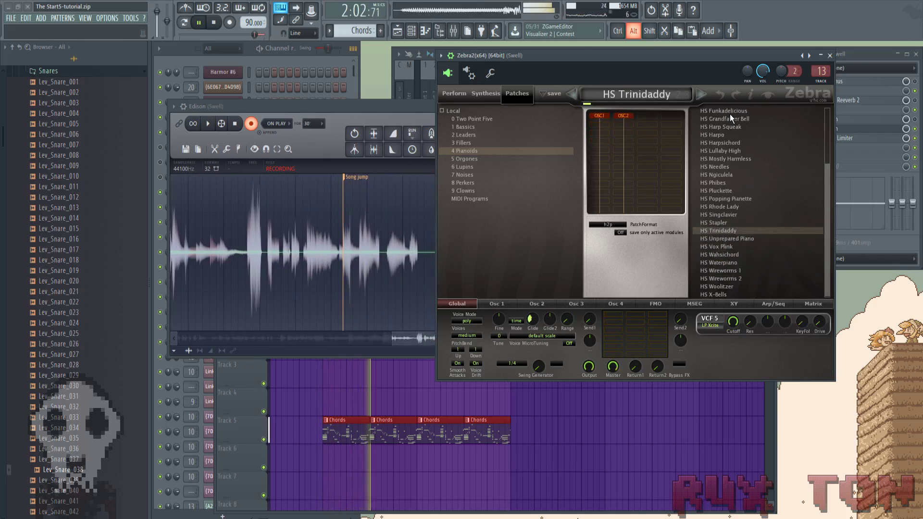
pyautogui.press('Down')
pyautogui.press('Up')
pyautogui.press('Up')
pyautogui.press('Up')
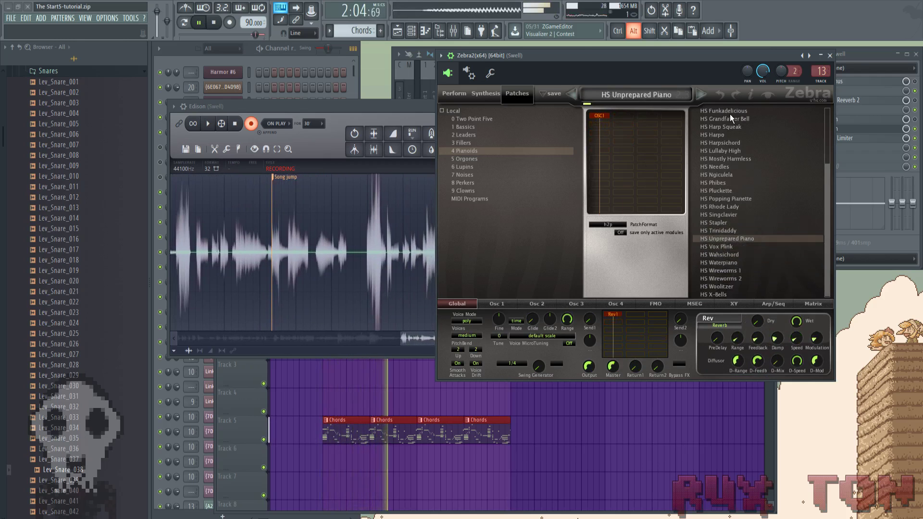
pyautogui.press('Down')
pyautogui.press('Down')
pyautogui.press('Down')
pyautogui.press('Down')
pyautogui.press('Down')
pyautogui.press('Up')
pyautogui.press('Up')
pyautogui.press('Up')
pyautogui.press('Up')
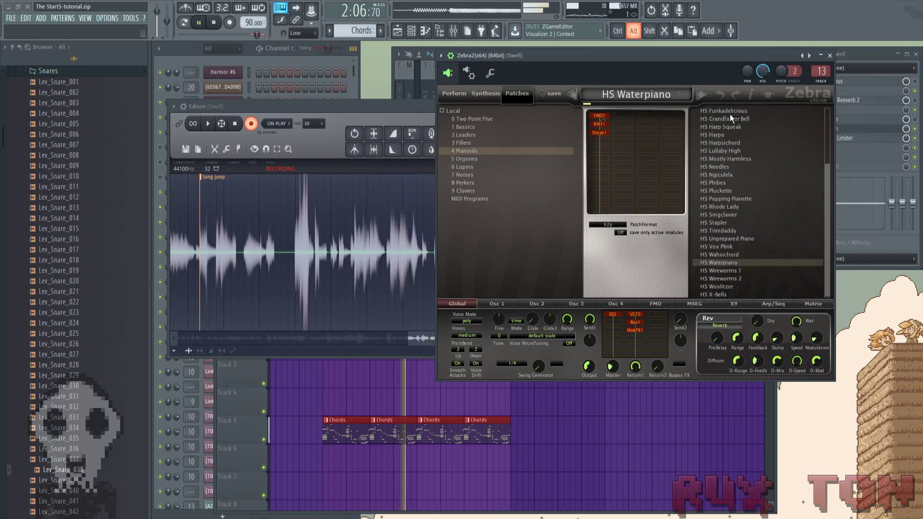
pyautogui.press('Down')
pyautogui.press('Down')
pyautogui.press('Down')
pyautogui.press('Down')
# Step through the Orgones patches, including HS Organs R Us, HS Mellodelic and HS Rattle Edge
pyautogui.press('Down')
pyautogui.press('Down')
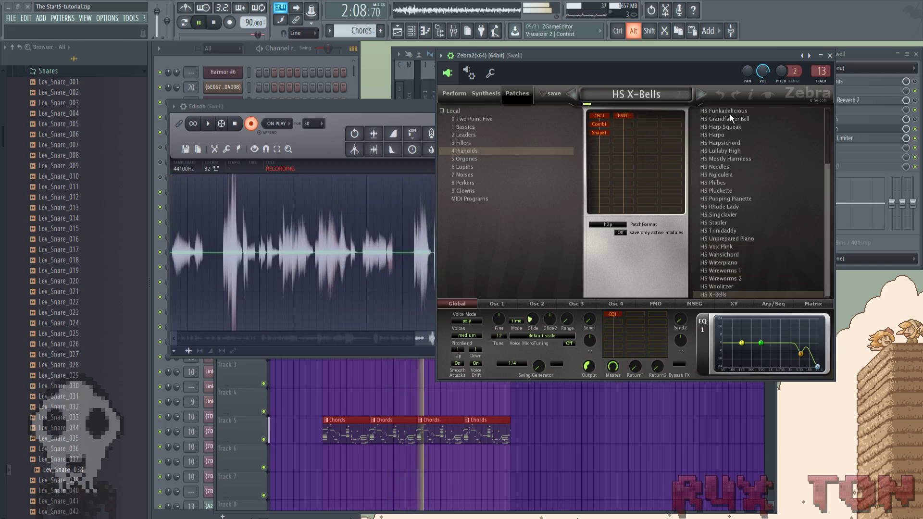
pyautogui.press('Down')
pyautogui.press('Down')
pyautogui.press('Down')
pyautogui.press('Down')
pyautogui.press('Down')
pyautogui.press('Down')
pyautogui.press('Down')
pyautogui.press('Down')
pyautogui.press('Down')
pyautogui.press('Down')
pyautogui.press('Down')
pyautogui.press('Down')
pyautogui.press('Down')
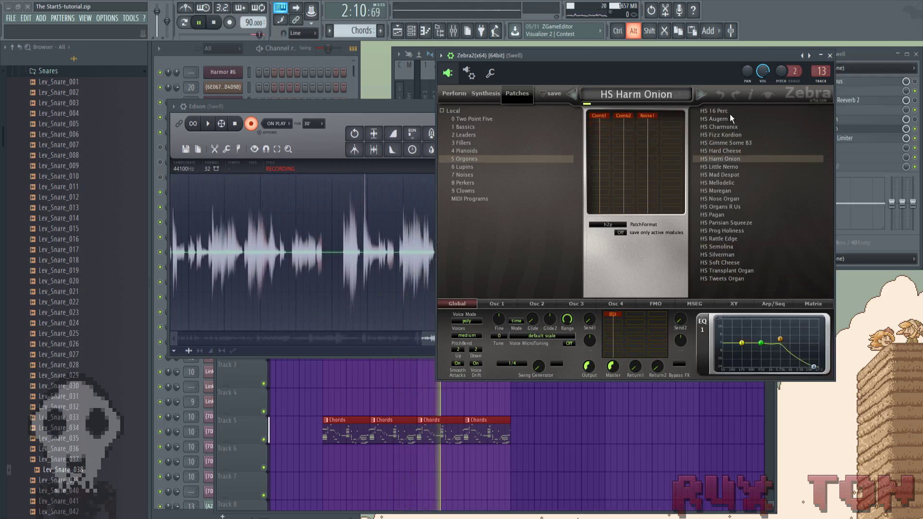
pyautogui.press('Down')
pyautogui.press('Up')
pyautogui.press('Up')
pyautogui.press('Up')
pyautogui.press('Up')
pyautogui.press('Up')
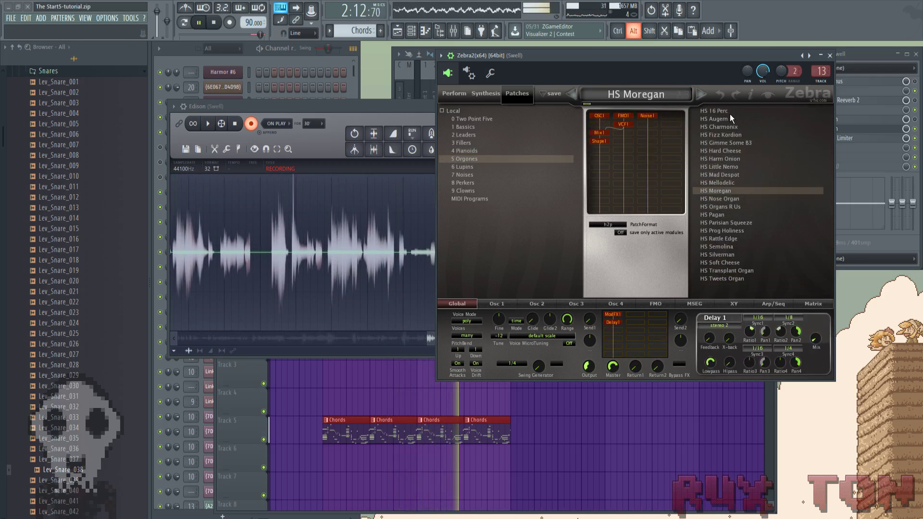
pyautogui.press('Down')
pyautogui.press('Up')
pyautogui.press('Up')
pyautogui.press('Up')
pyautogui.press('Up')
pyautogui.press('Up')
pyautogui.press('Up')
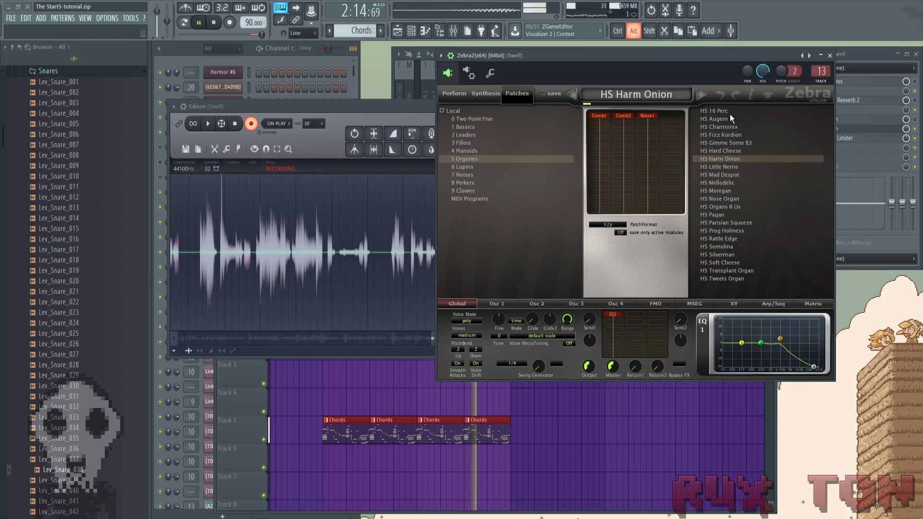
pyautogui.press('Down')
pyautogui.press('Down')
pyautogui.press('Down')
pyautogui.press('Down')
pyautogui.press('Down')
pyautogui.press('Down')
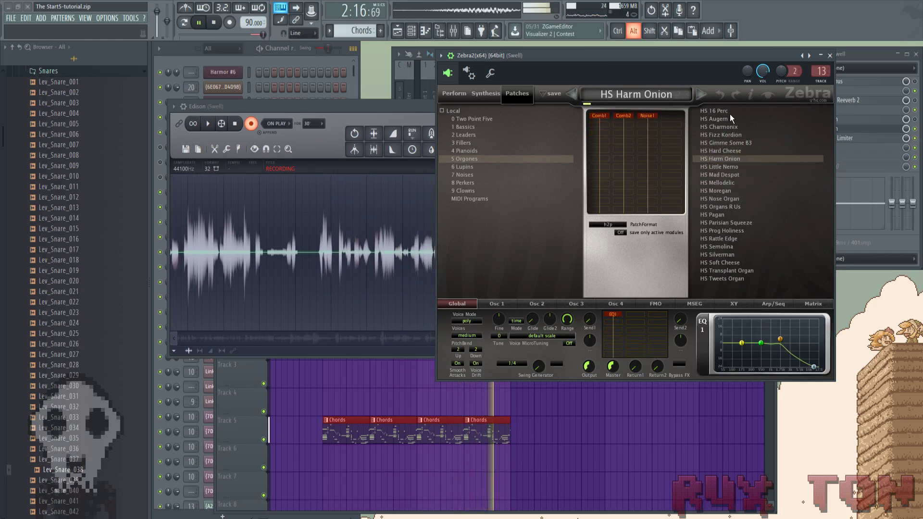
pyautogui.press('Down')
pyautogui.press('Down')
pyautogui.press('Down')
pyautogui.press('Down')
pyautogui.press('Down')
pyautogui.press('Down')
pyautogui.press('Down')
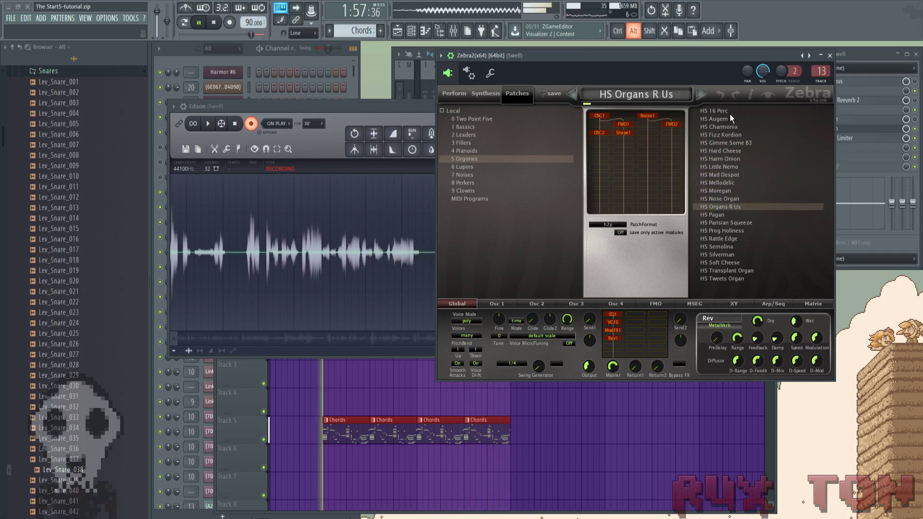
pyautogui.press('Down')
pyautogui.press('Down')
pyautogui.press('Down')
pyautogui.press('Down')
pyautogui.press('Down')
pyautogui.press('Down')
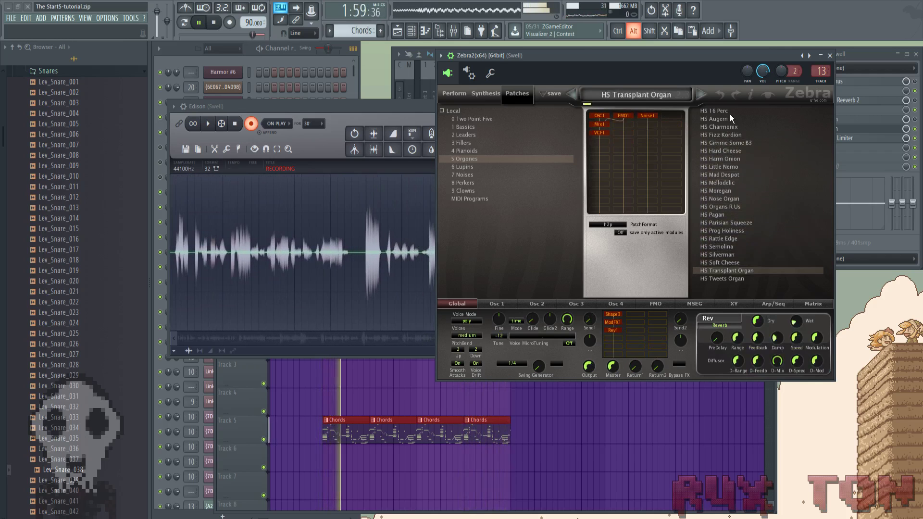
pyautogui.press('Up')
pyautogui.press('Up')
# Audition Lupins patches from HS Dark Side Run through HS Morauder, settling on HS Resonaut 1
pyautogui.press('Down')
pyautogui.press('Down')
pyautogui.press('Down')
pyautogui.press('Down')
pyautogui.press('Down')
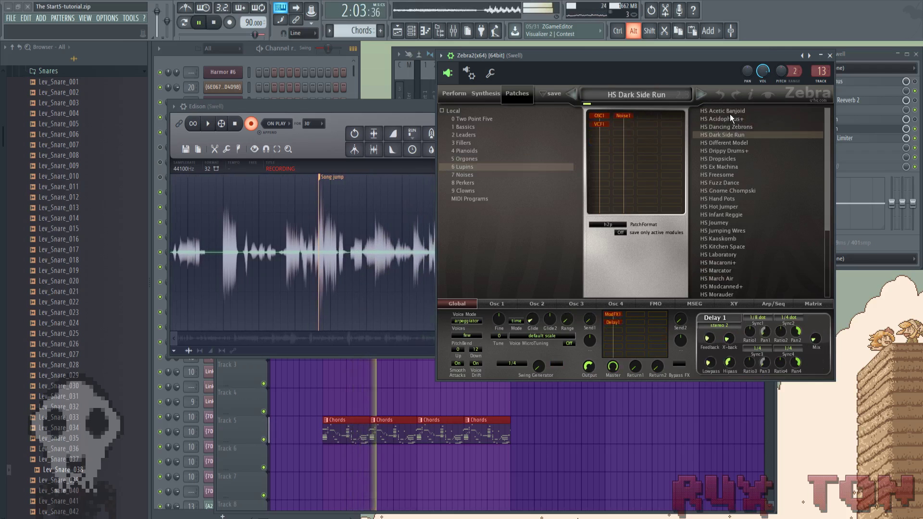
pyautogui.press('Down')
pyautogui.press('Down')
pyautogui.press('Down')
pyautogui.press('Down')
pyautogui.press('Down')
pyautogui.press('Down')
pyautogui.press('Down')
pyautogui.press('Down')
pyautogui.press('Down')
pyautogui.press('Down')
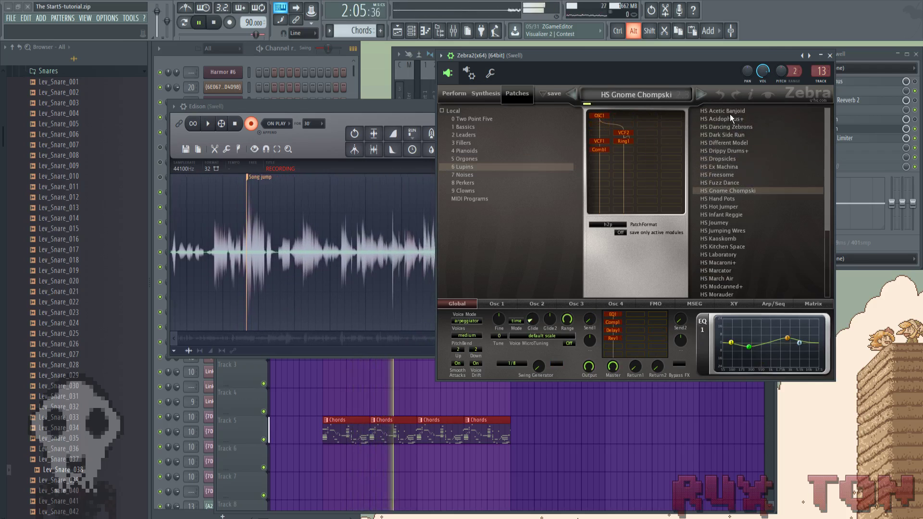
pyautogui.press('Up')
pyautogui.press('Up')
pyautogui.press('Up')
pyautogui.press('Down')
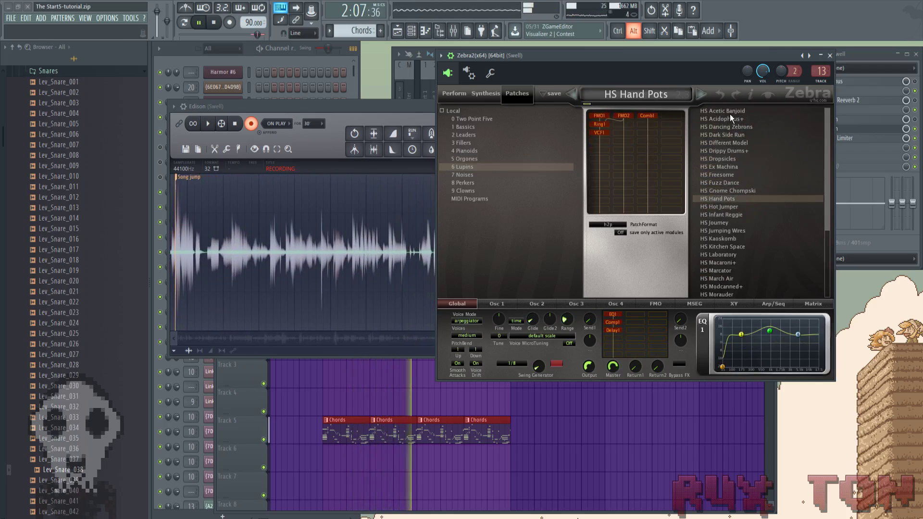
pyautogui.press('Up')
pyautogui.press('Up')
pyautogui.press('Down')
pyautogui.press('Down')
pyautogui.press('Down')
pyautogui.press('Down')
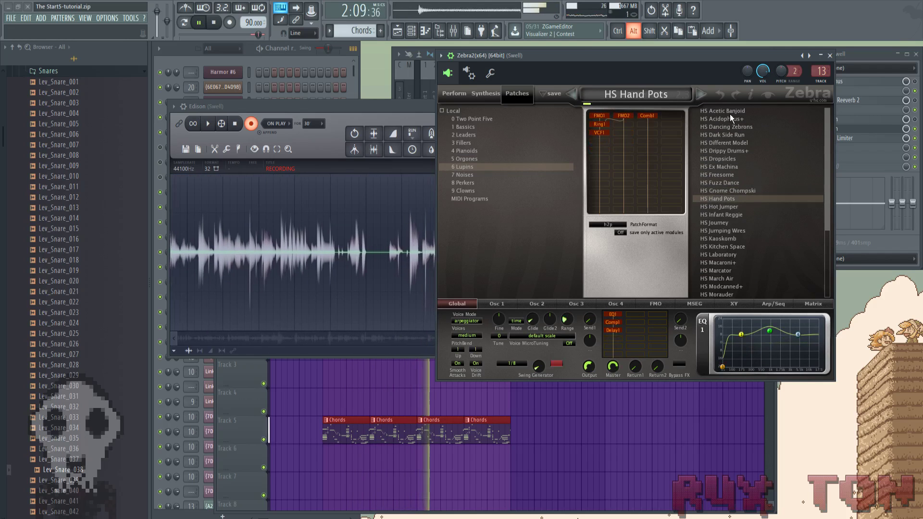
pyautogui.press('Down')
pyautogui.press('Down')
pyautogui.press('Down')
pyautogui.press('Down')
pyautogui.press('Down')
pyautogui.press('Down')
pyautogui.press('Down')
pyautogui.press('Down')
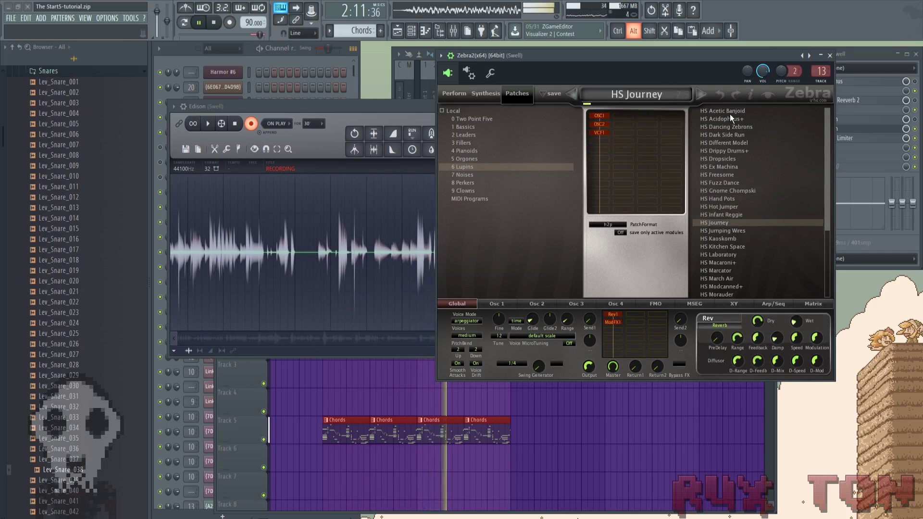
pyautogui.press('Up')
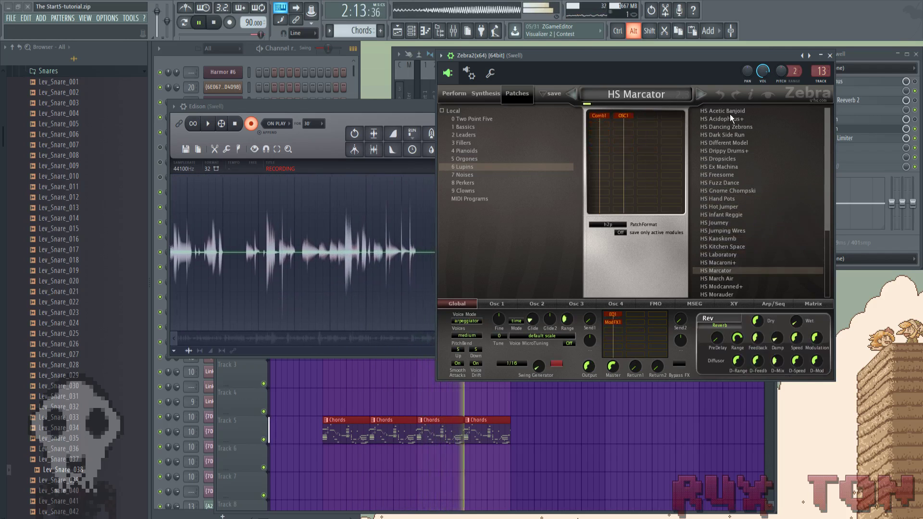
pyautogui.press('Down')
pyautogui.press('Down')
pyautogui.press('Down')
pyautogui.press('Down')
pyautogui.press('Up')
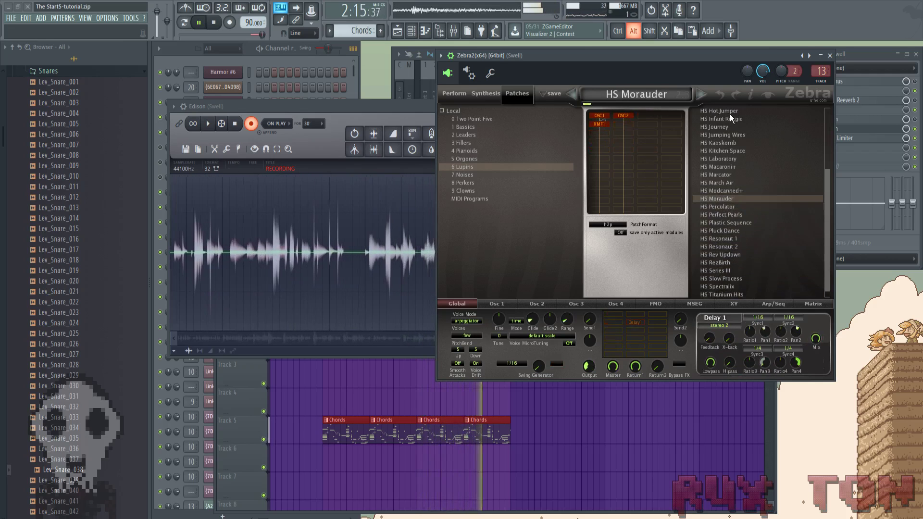
pyautogui.press('Down')
pyautogui.press('Down')
pyautogui.press('Down')
pyautogui.press('Down')
pyautogui.press('Down')
pyautogui.press('Down')
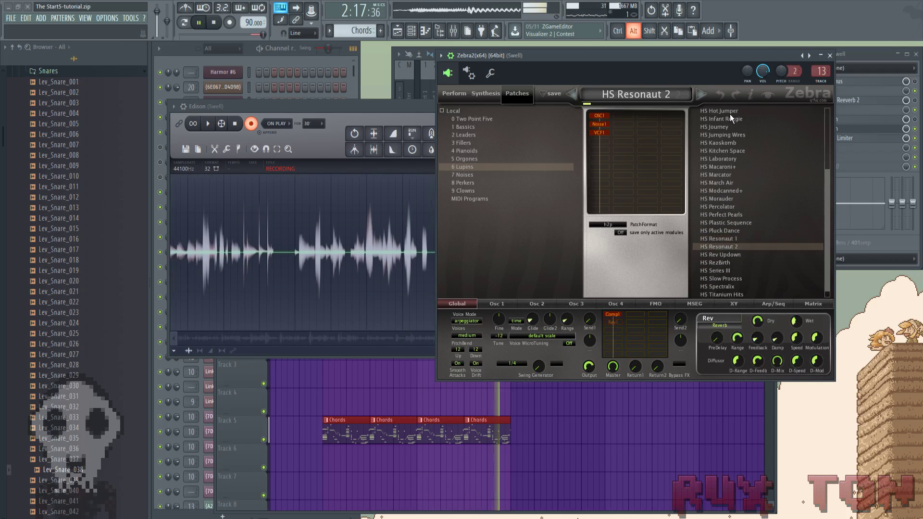
pyautogui.press('Up')
pyautogui.press('Up')
pyautogui.press('Up')
pyautogui.press('Down')
pyautogui.press('Down')
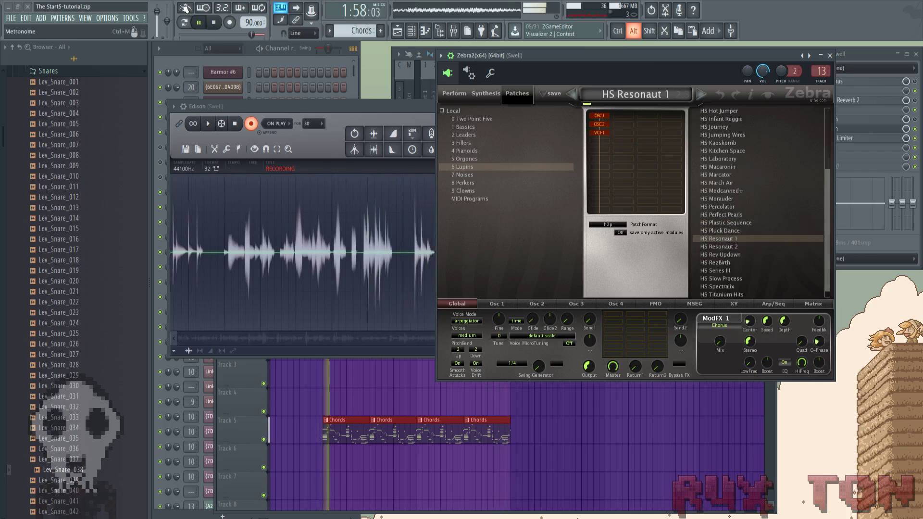
# Stop the Edison chord recording and place the take on Track 3 at bar 45
pyautogui.click(244, 122)
pyautogui.click(245, 122)
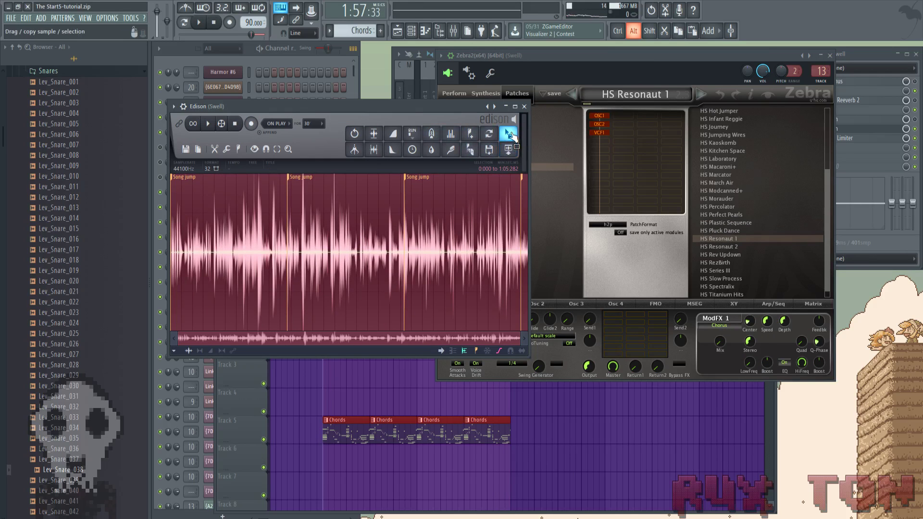
pyautogui.moveTo(508, 134); pyautogui.dragTo(325, 382)
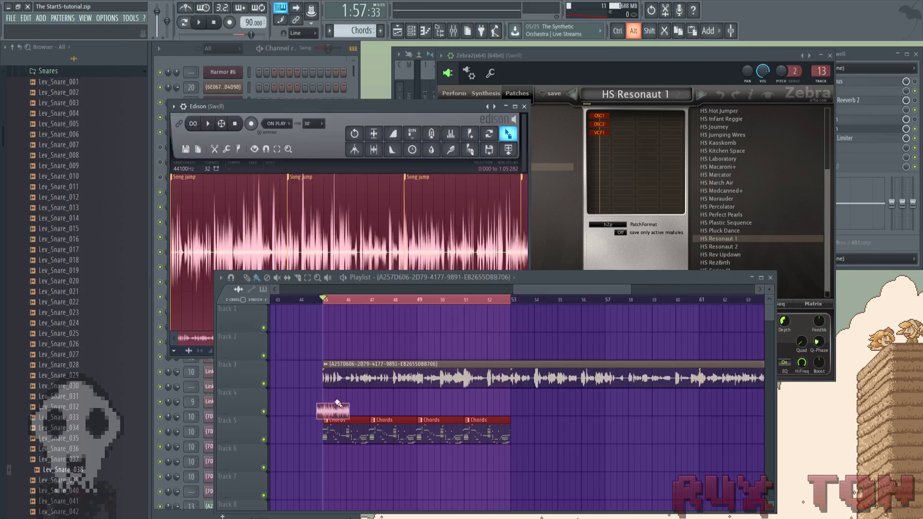
# Delete the first Chords clip, move the rest to Track 2, add a fourth, and mute Track 2
pyautogui.rightClick(347, 434)
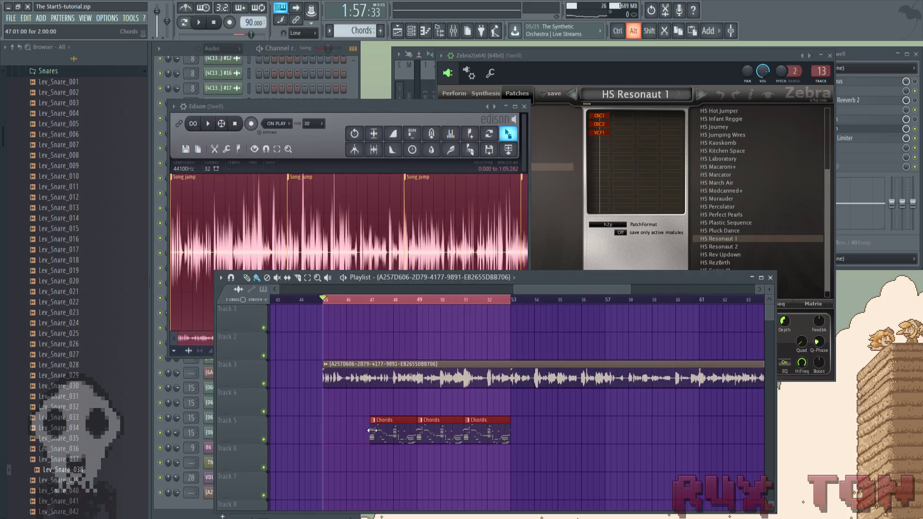
pyautogui.moveTo(387, 433); pyautogui.dragTo(342, 354)
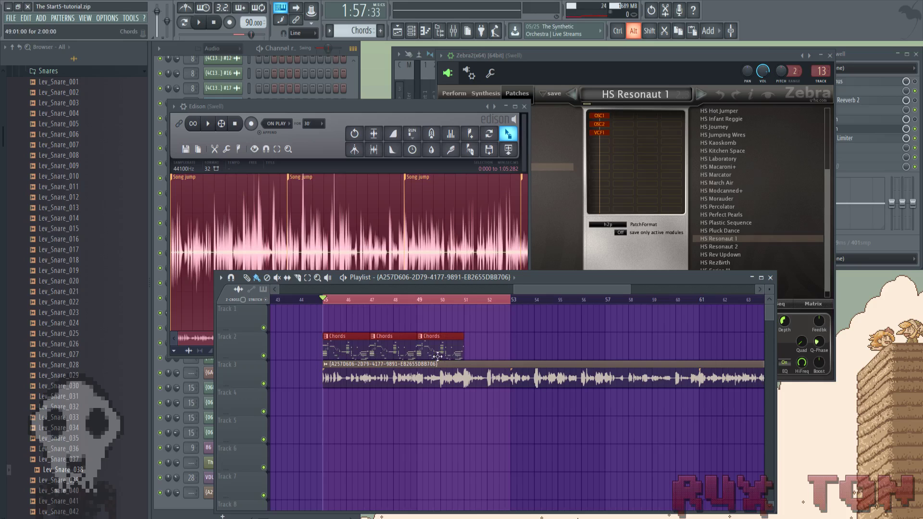
pyautogui.click(471, 354)
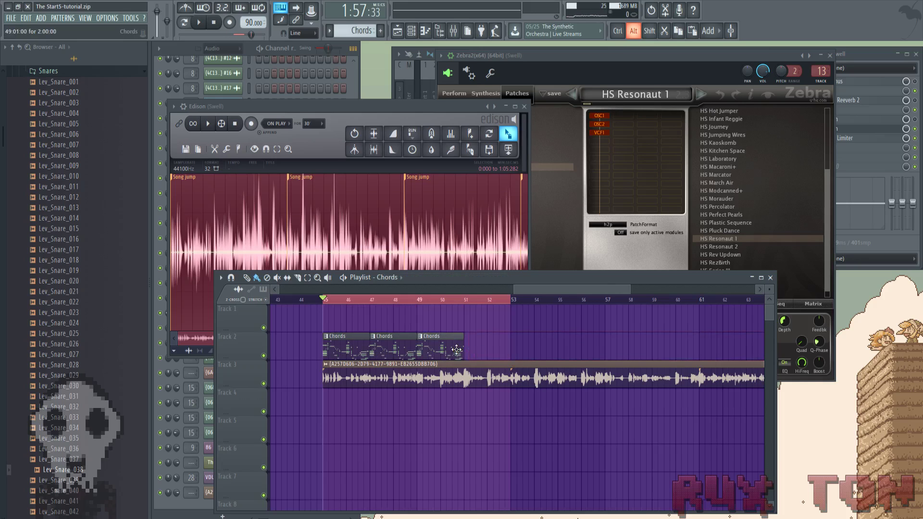
pyautogui.click(480, 346)
pyautogui.moveTo(511, 346); pyautogui.dragTo(494, 347)
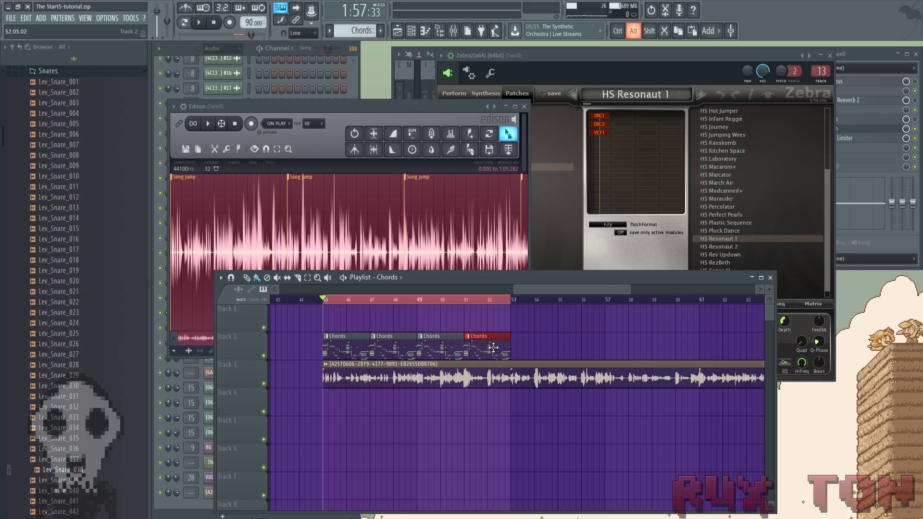
pyautogui.click(264, 356)
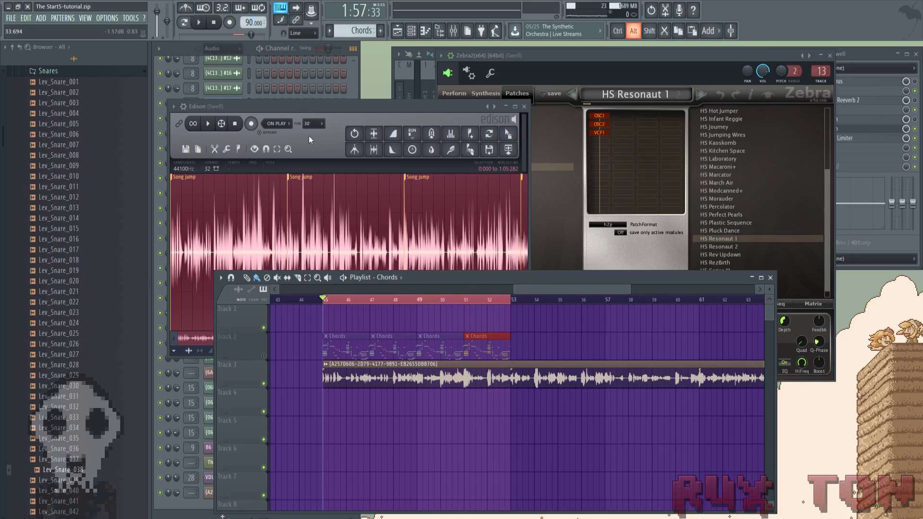
pyautogui.click(372, 120)
# Blur the Edison recording with a slightly lowered amount and place the copy on Track 4 at bar 45
pyautogui.rightClick(325, 236)
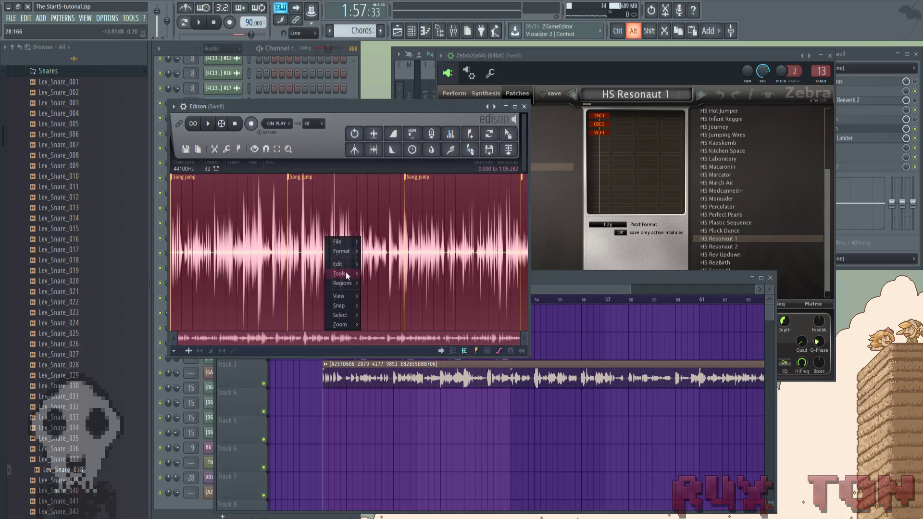
pyautogui.moveTo(342, 275)
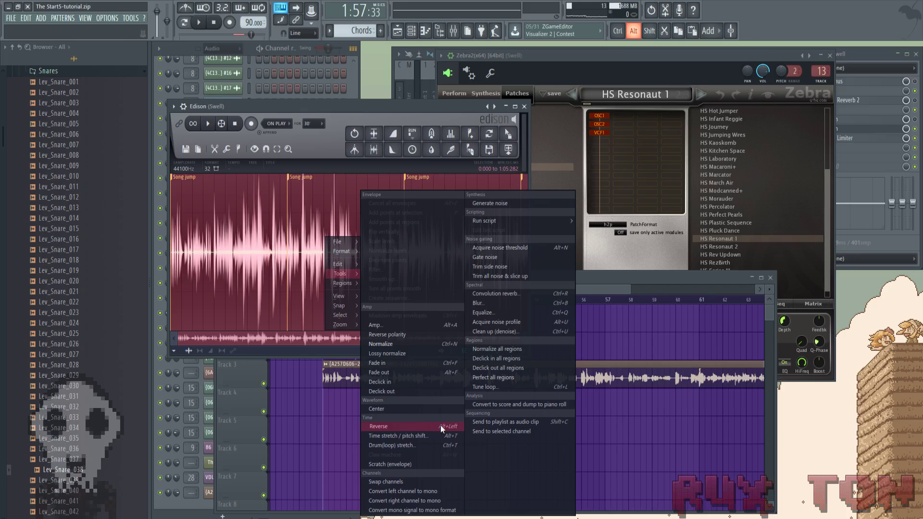
pyautogui.click(499, 301)
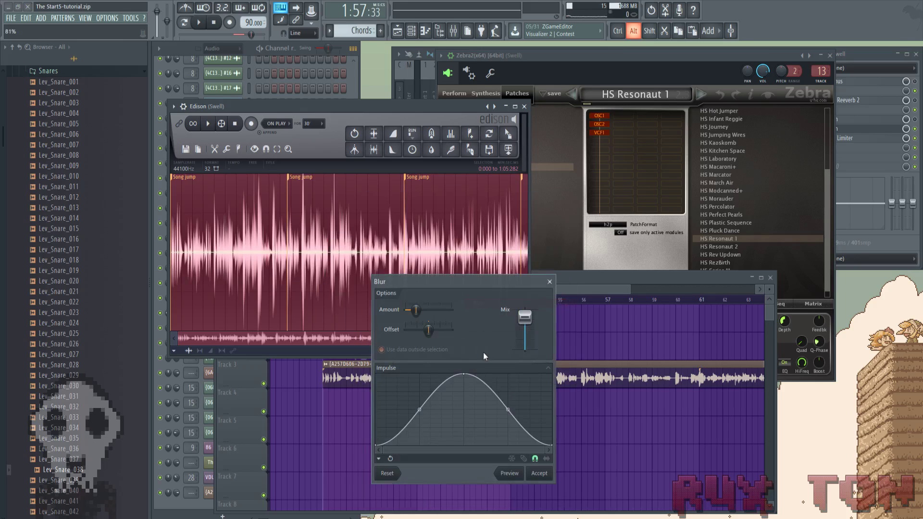
pyautogui.click(394, 473)
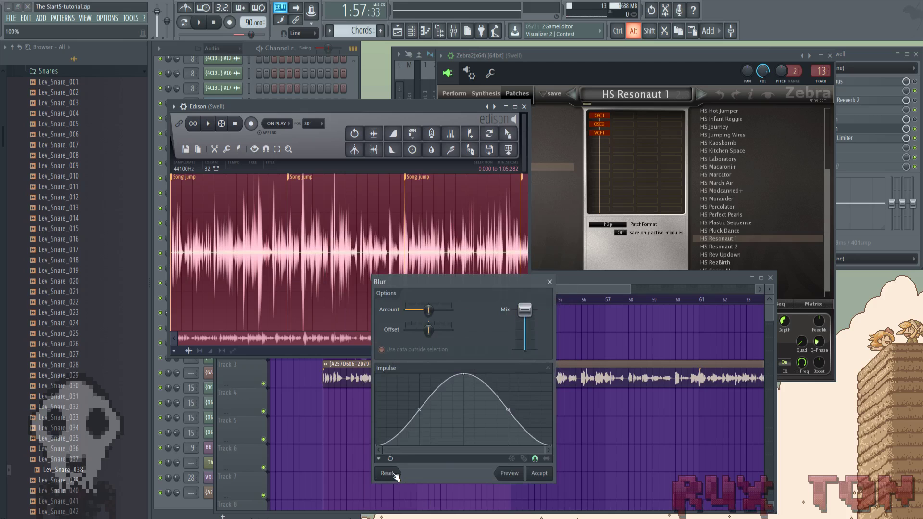
pyautogui.click(509, 474)
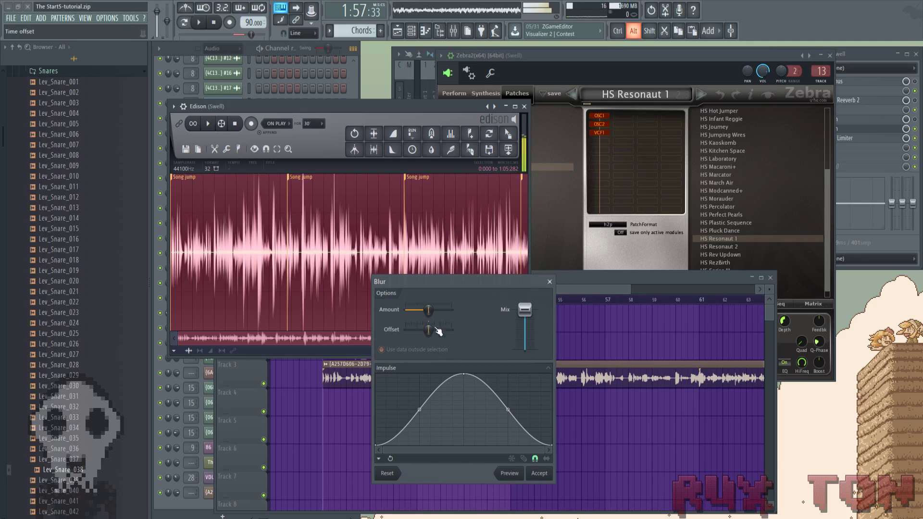
pyautogui.moveTo(429, 310); pyautogui.dragTo(418, 310)
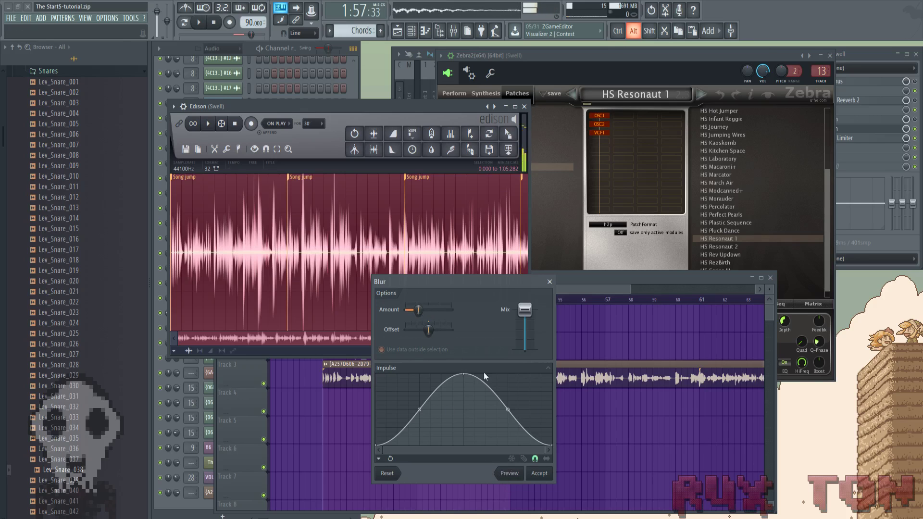
pyautogui.click(547, 475)
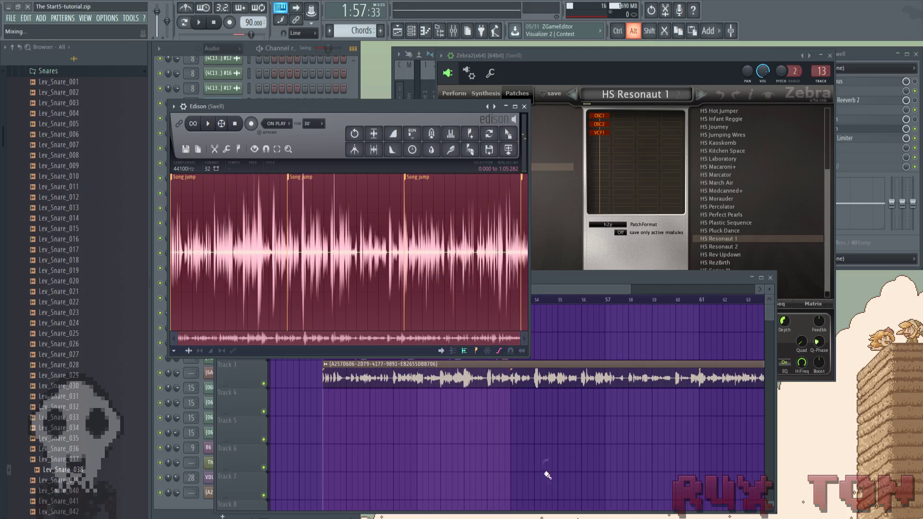
pyautogui.moveTo(507, 136); pyautogui.dragTo(325, 404)
pyautogui.click(368, 108)
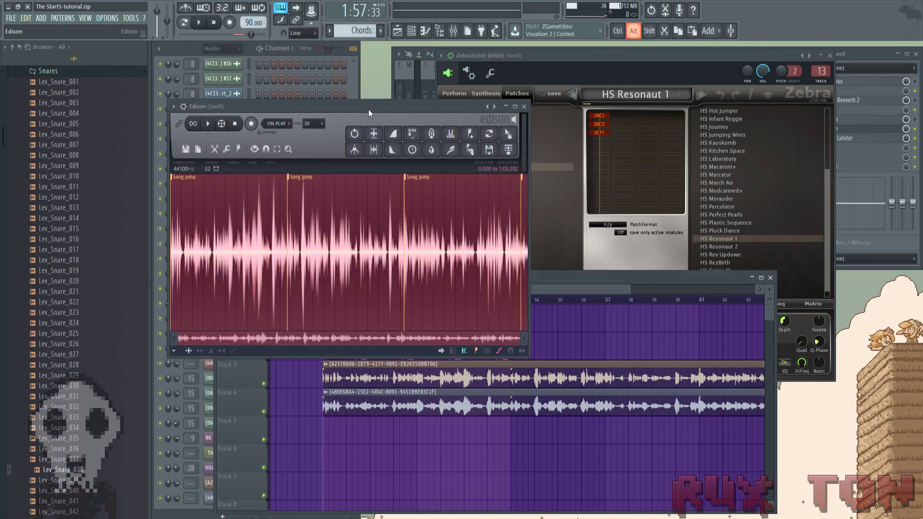
# Undo the blur, pitch-shift the recording down with Edison's time stretch, and place it on Track 5
pyautogui.hotkey('ctrl', 'z')
pyautogui.rightClick(360, 246)
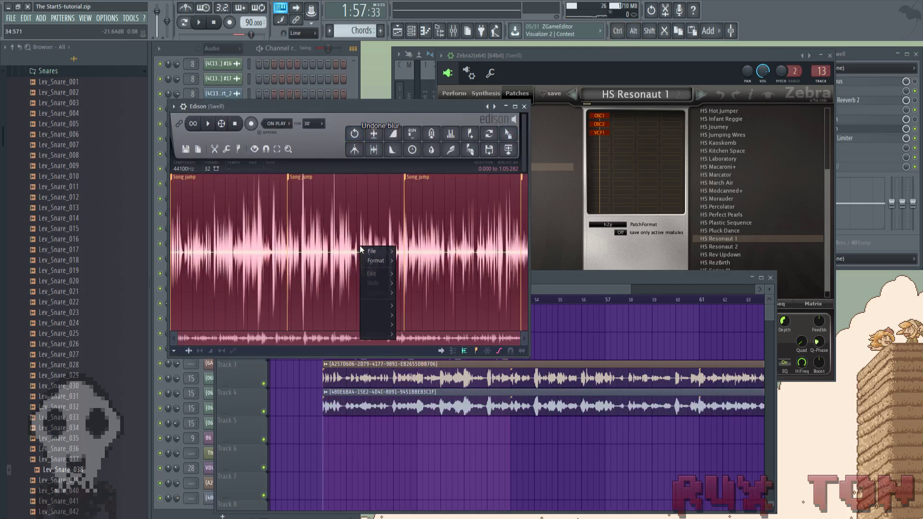
pyautogui.moveTo(375, 285)
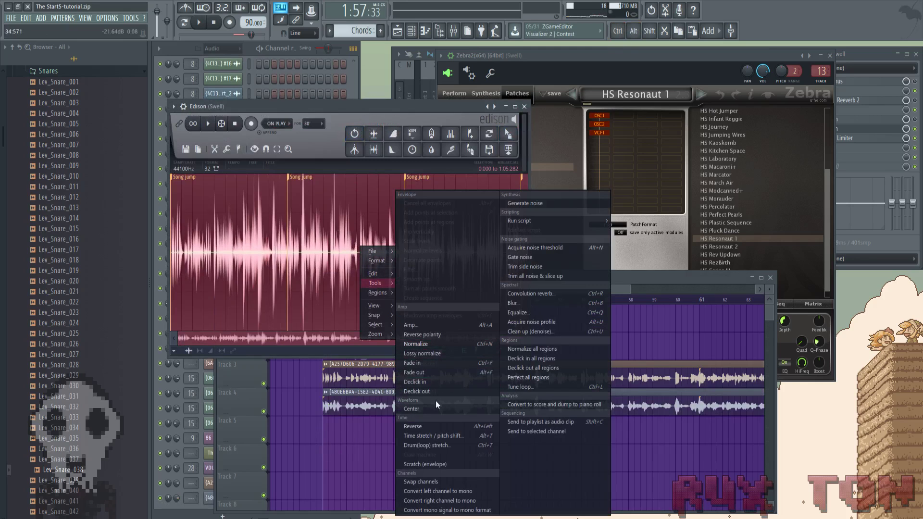
pyautogui.click(455, 434)
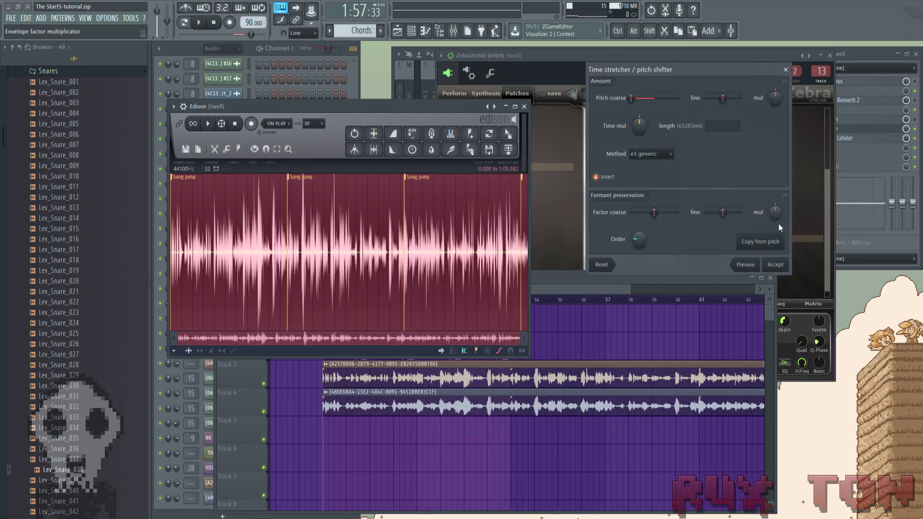
pyautogui.click(745, 268)
pyautogui.click(780, 267)
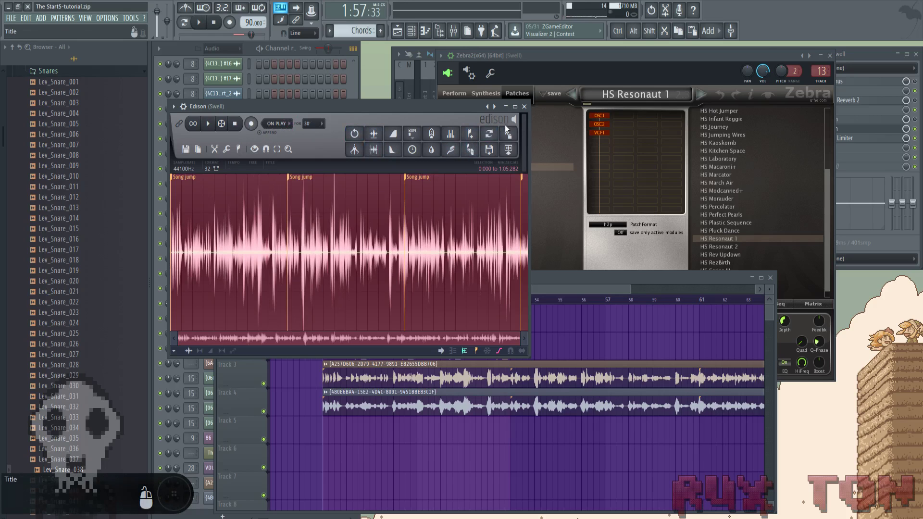
pyautogui.moveTo(506, 129); pyautogui.dragTo(323, 434)
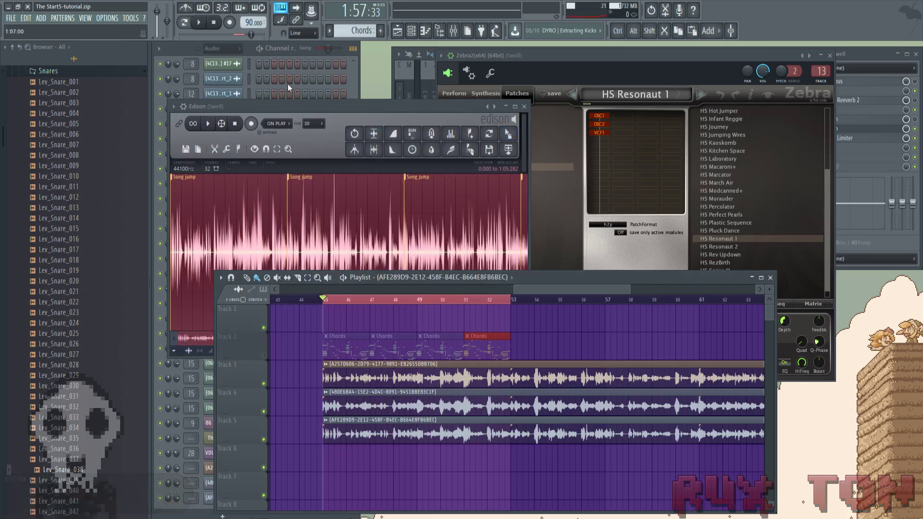
# Undo the previous pitch shift, raise Pitch coarse, and place the shifted recording on Track 6
pyautogui.rightClick(315, 236)
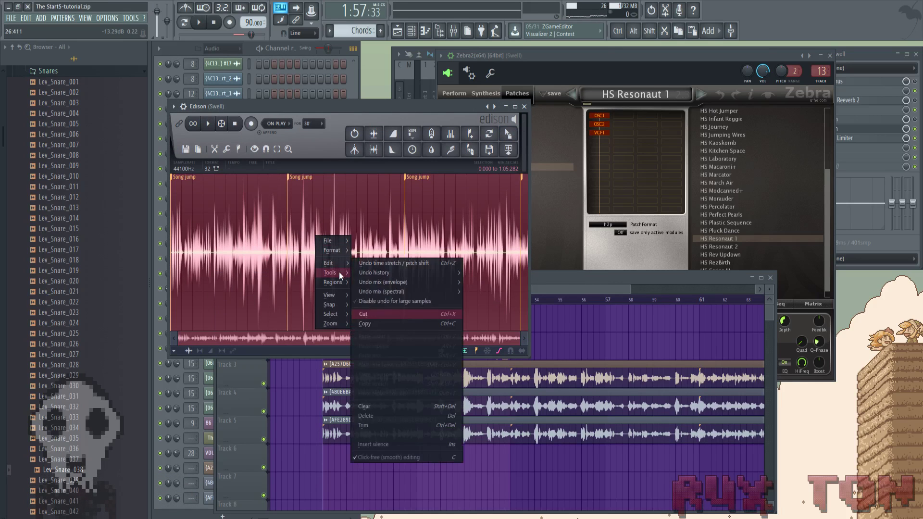
pyautogui.click(377, 111)
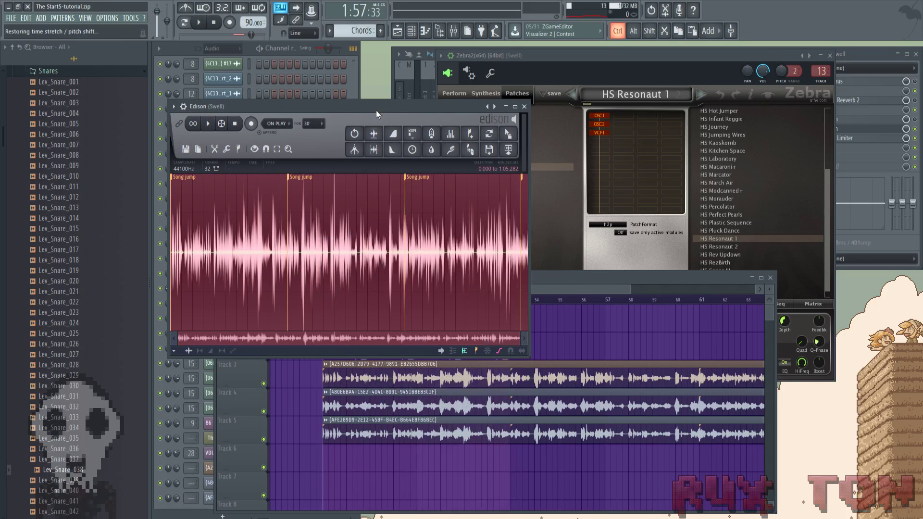
pyautogui.hotkey('ctrl', 'z')
pyautogui.rightClick(360, 198)
pyautogui.moveTo(387, 234)
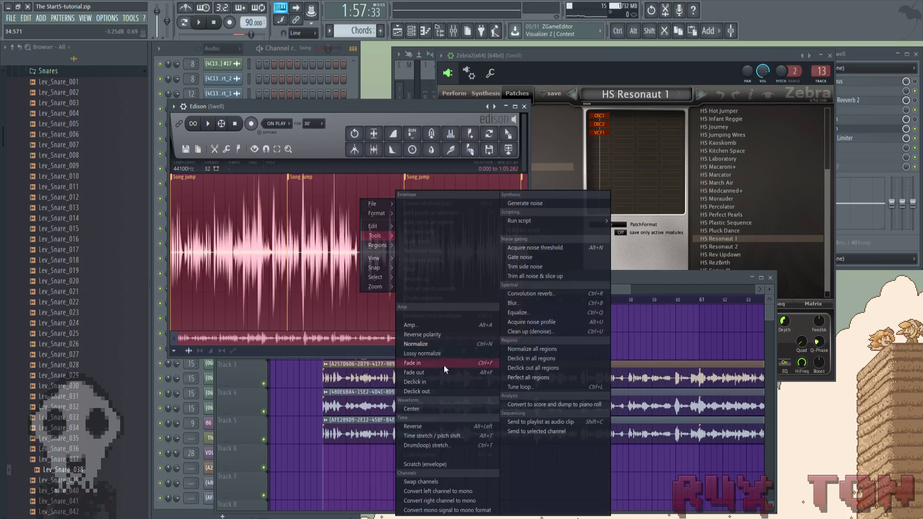
pyautogui.click(443, 438)
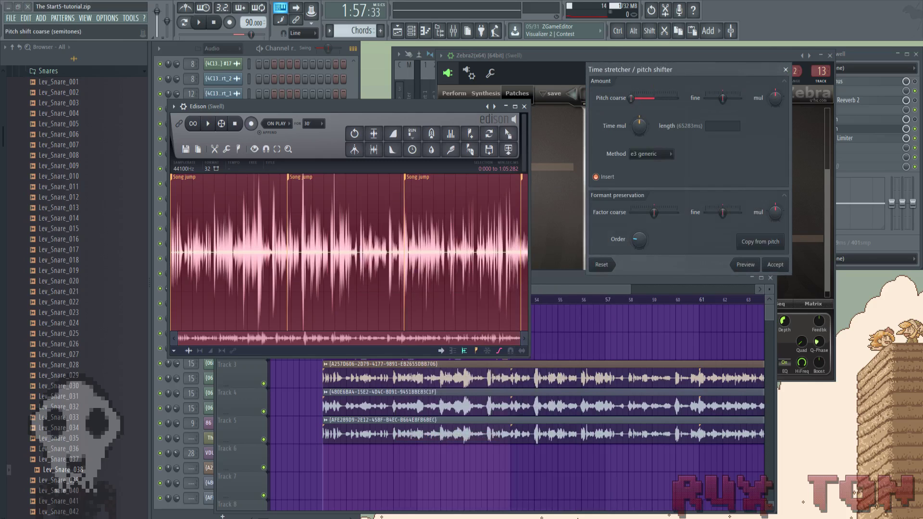
pyautogui.click(745, 265)
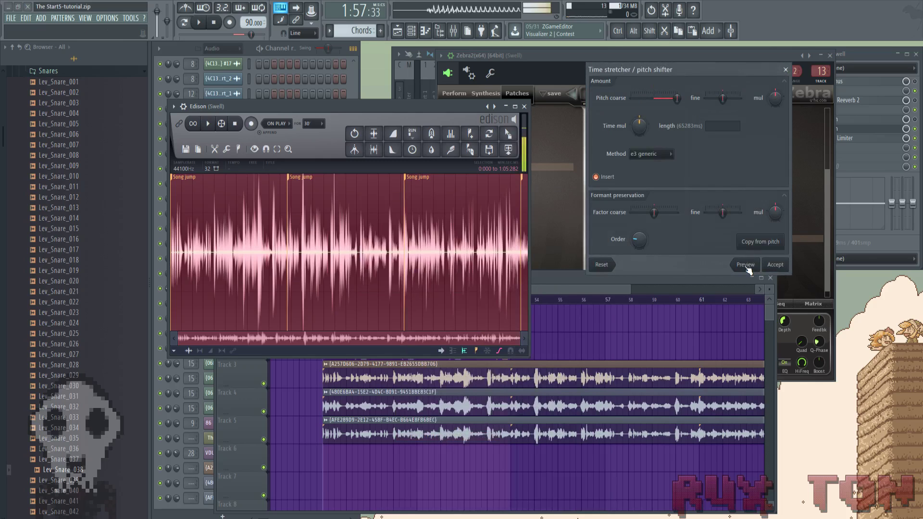
pyautogui.click(781, 266)
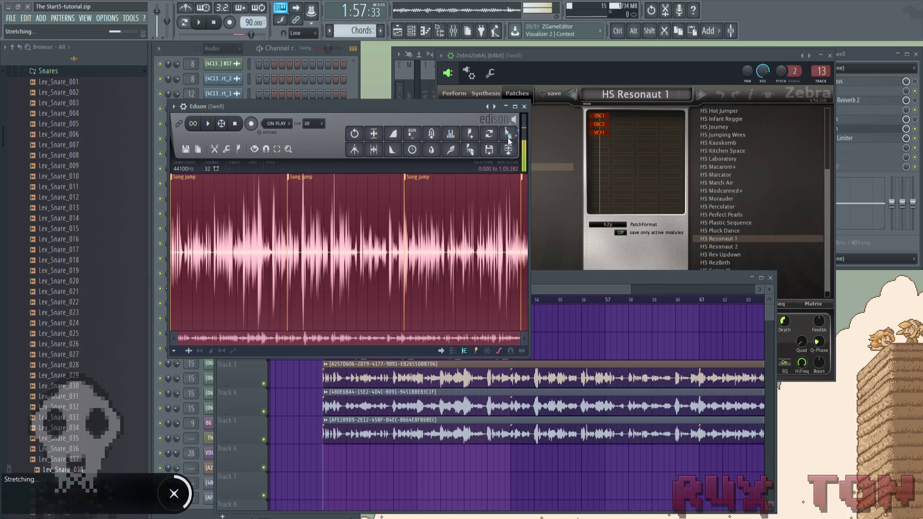
pyautogui.moveTo(508, 137); pyautogui.dragTo(322, 467)
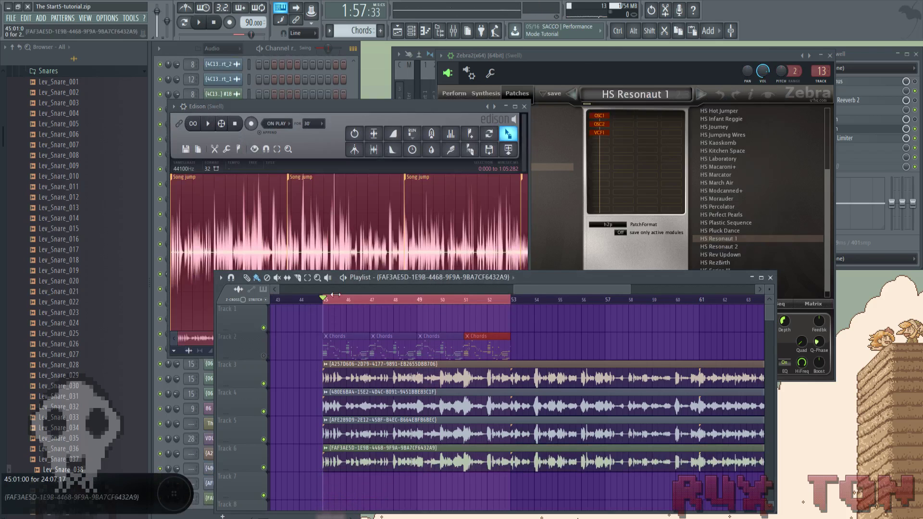
# Audition the arrangement, then mute the Track 6 and Track 5 clips
pyautogui.click(199, 22)
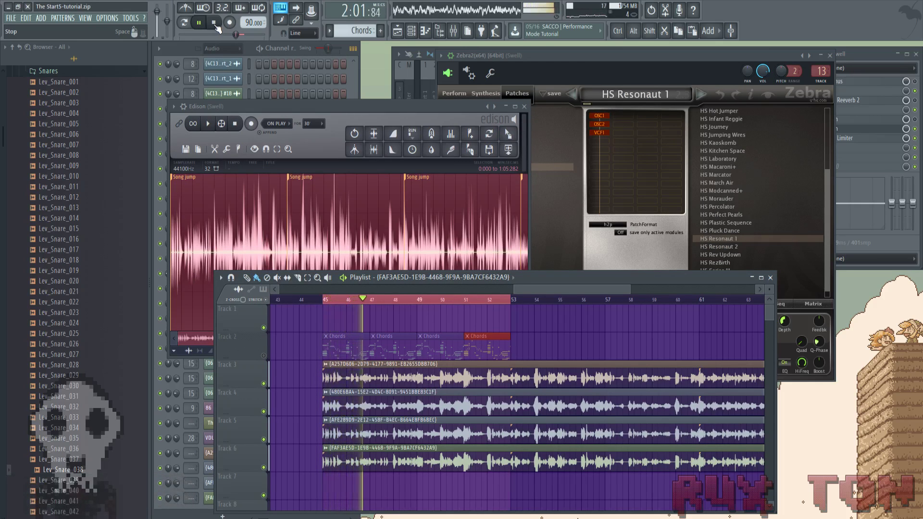
pyautogui.click(215, 27)
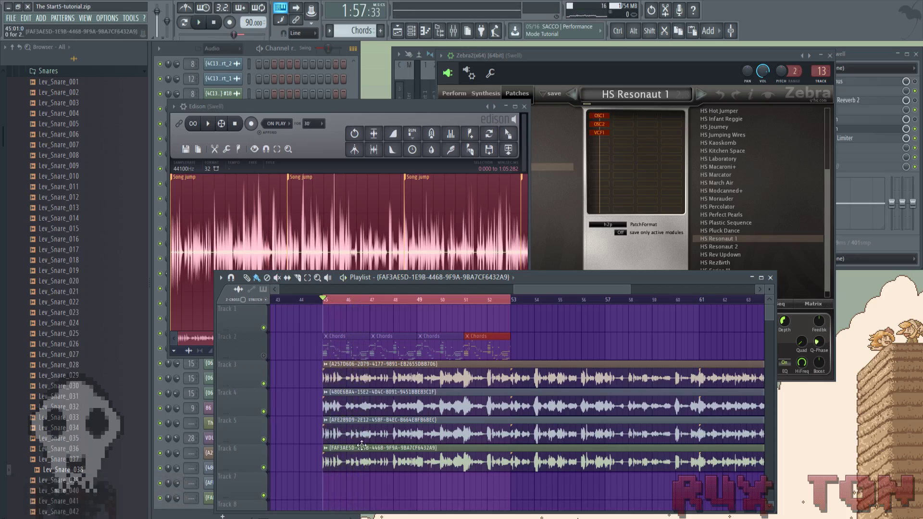
pyautogui.rightClick(368, 463)
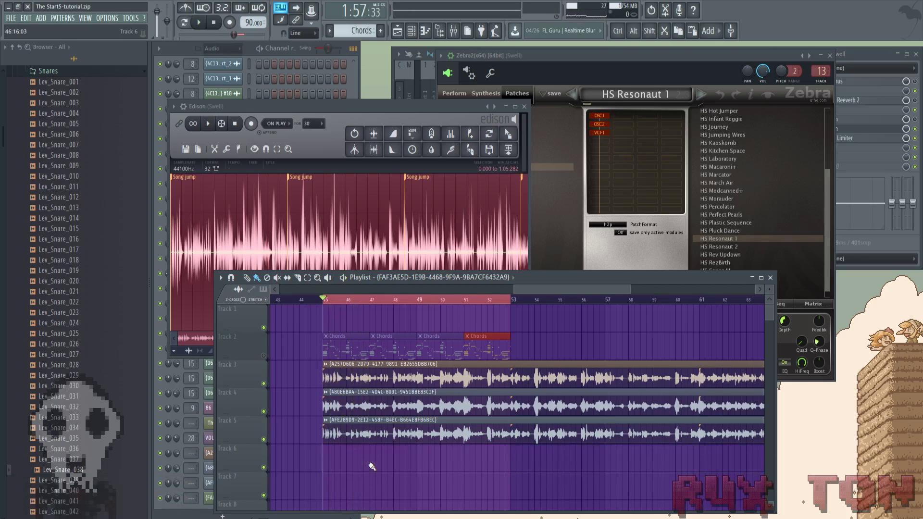
pyautogui.hotkey('ctrl', 'z')
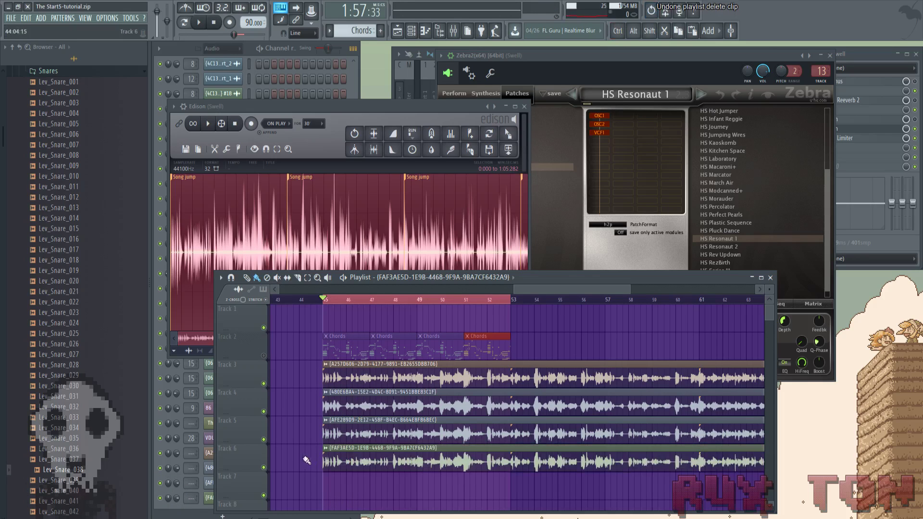
pyautogui.click(264, 467)
pyautogui.click(263, 439)
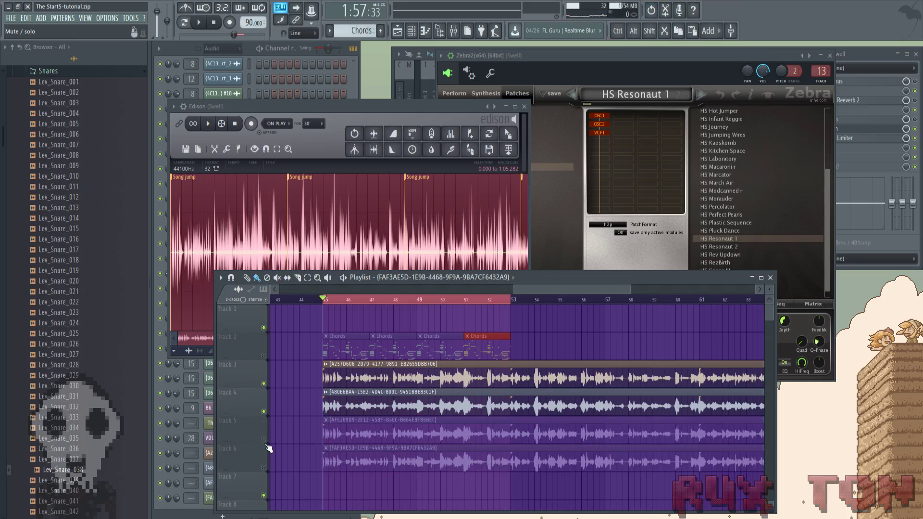
# Mute the Track 4 clip and move the Track 3 clip to start earlier, previewing from bar 45
pyautogui.click(264, 412)
pyautogui.moveTo(413, 380); pyautogui.dragTo(361, 387)
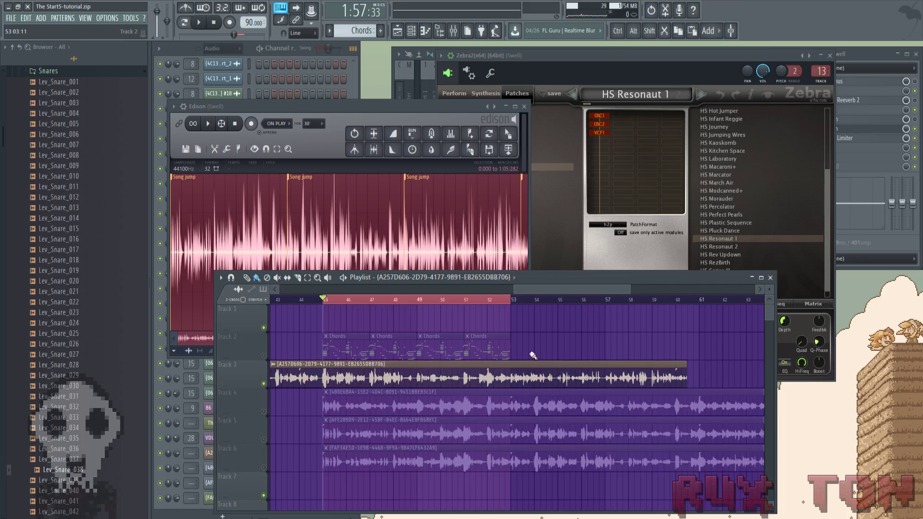
pyautogui.moveTo(630, 291); pyautogui.dragTo(535, 291)
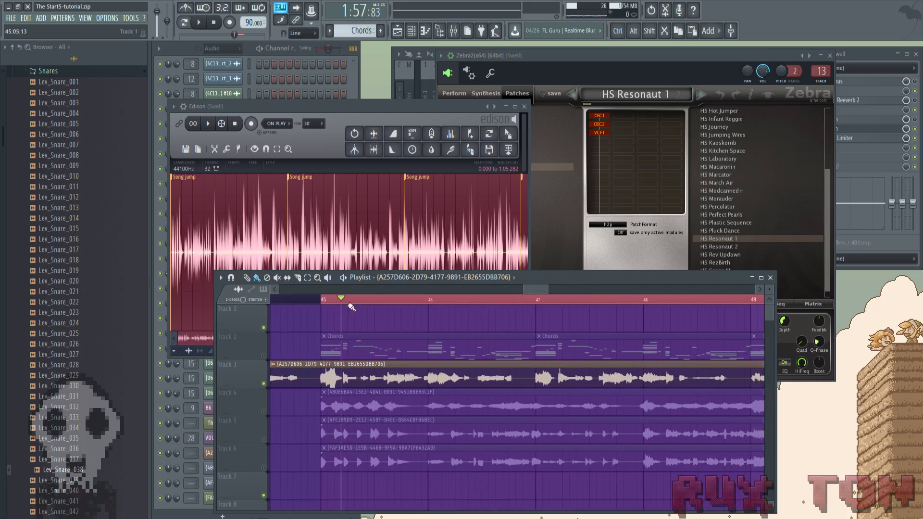
pyautogui.click(322, 304)
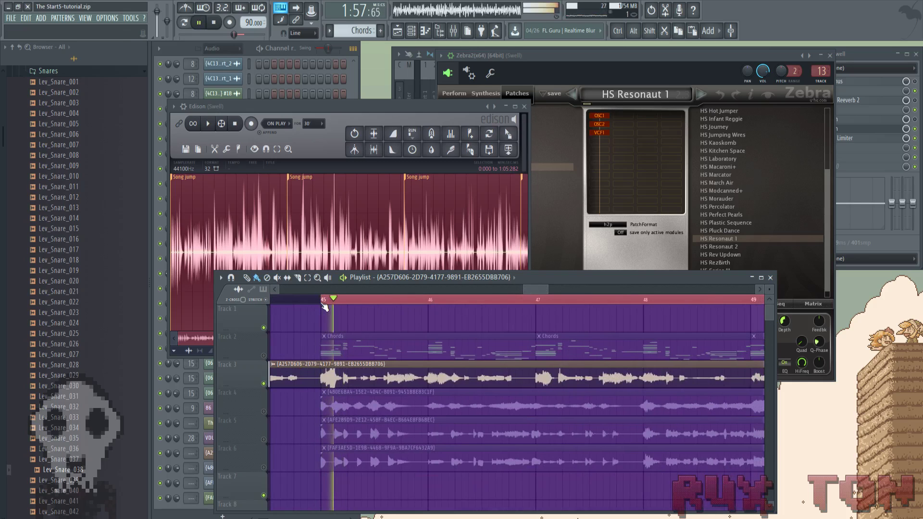
# Unmute Track 2's Chords, select the Chords pattern, and bring the Channel rack forward
pyautogui.click(263, 356)
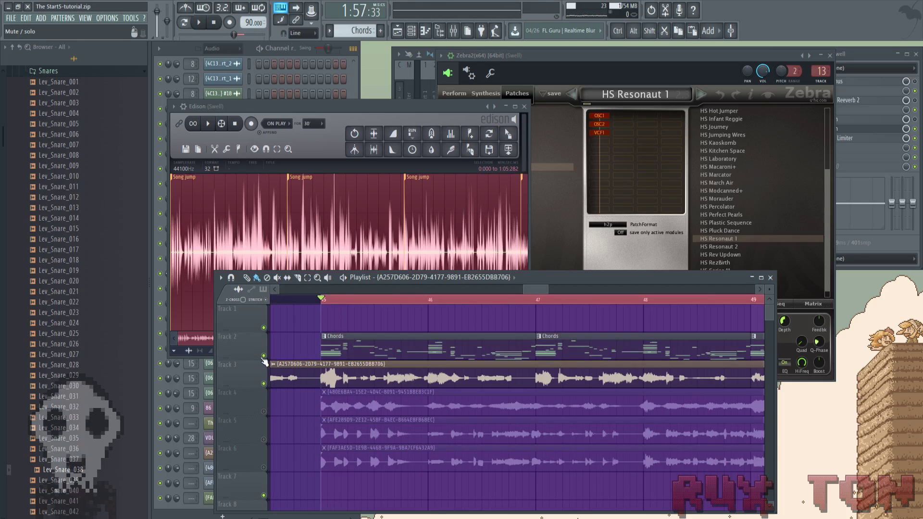
pyautogui.click(349, 339)
pyautogui.click(246, 53)
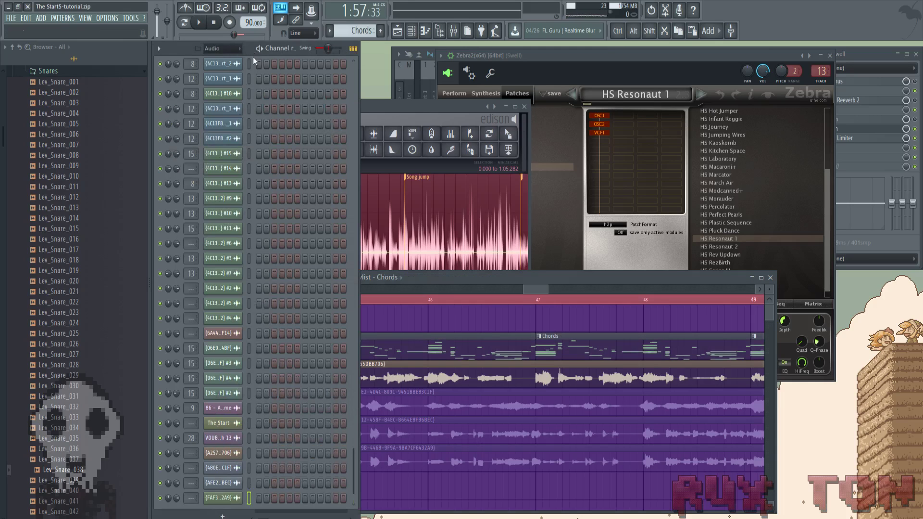
# Filter the Channel rack to Unsorted channels and start playback
pyautogui.click(222, 48)
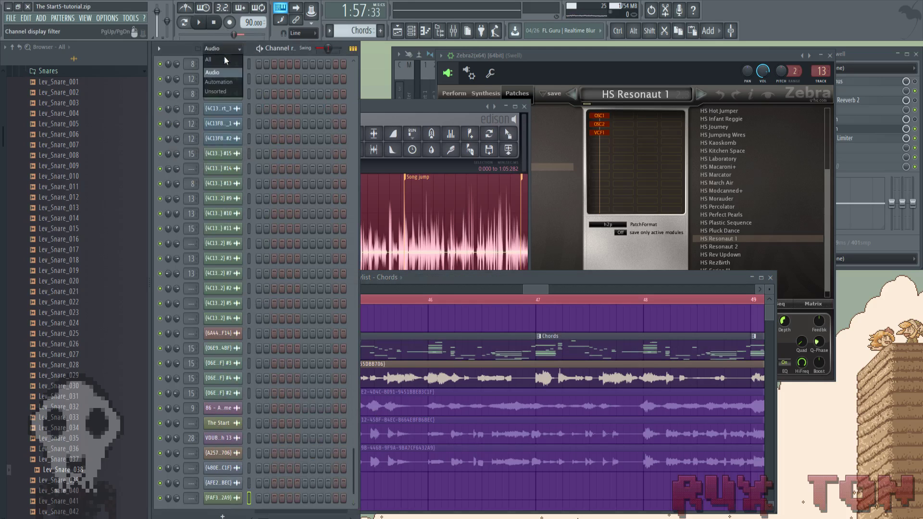
pyautogui.click(215, 92)
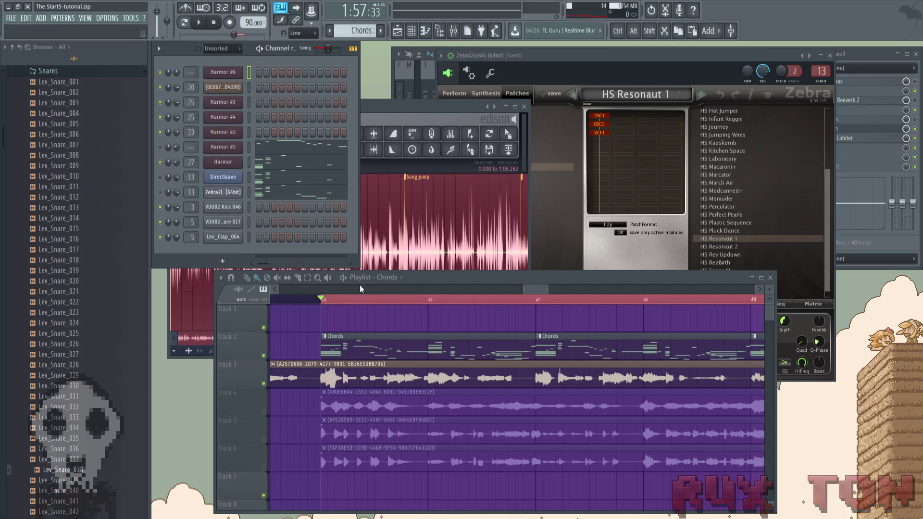
pyautogui.press('space')
# Nudge the Track 3 clip slightly left and set Playlist snap to 1/6 step
pyautogui.moveTo(544, 289); pyautogui.dragTo(515, 289)
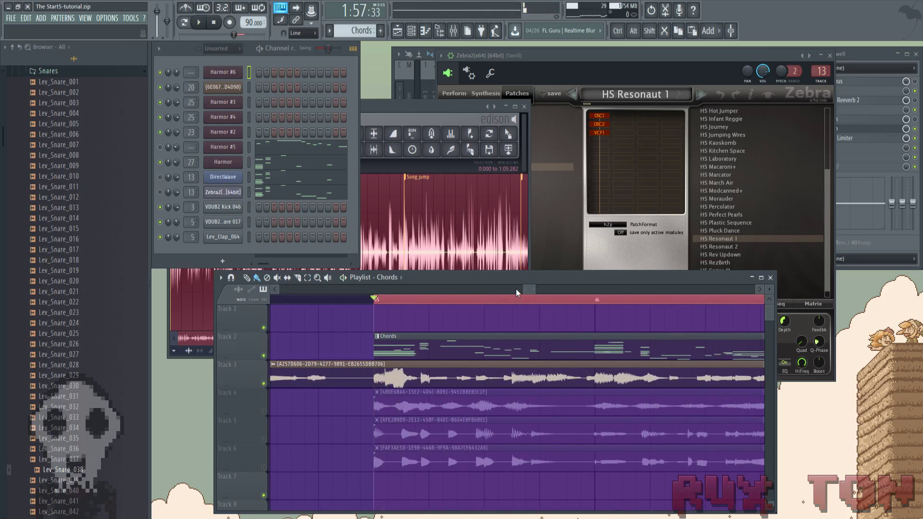
pyautogui.moveTo(423, 380); pyautogui.dragTo(409, 383)
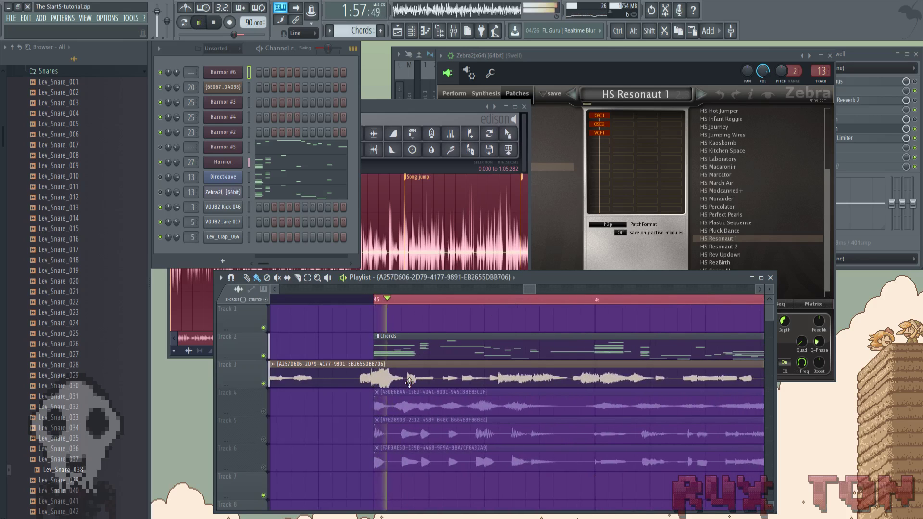
pyautogui.click(303, 33)
pyautogui.click(303, 77)
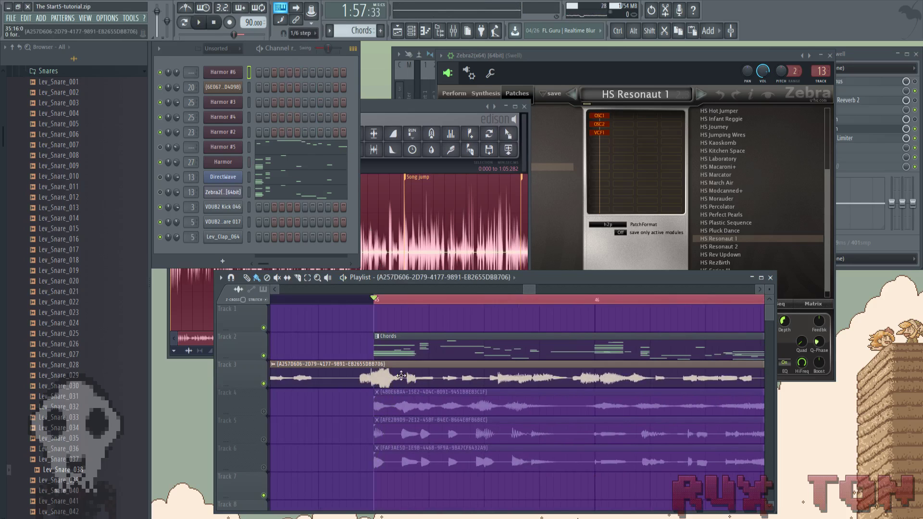
# Align the Track 3 clip, then slice it at bar 45 and delete the part before
pyautogui.moveTo(401, 376)
pyautogui.mouseDown()
pyautogui.moveTo(418, 386)
pyautogui.moveTo(403, 381)
pyautogui.mouseUp()
pyautogui.press('space')
pyautogui.press('space')
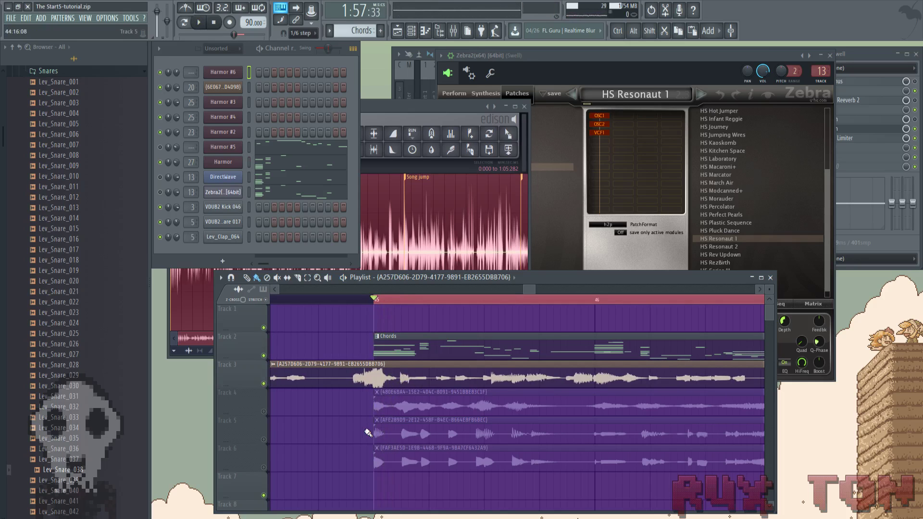
pyautogui.press('shift')
pyautogui.moveTo(368, 434); pyautogui.dragTo(374, 364)
pyautogui.rightClick(358, 383)
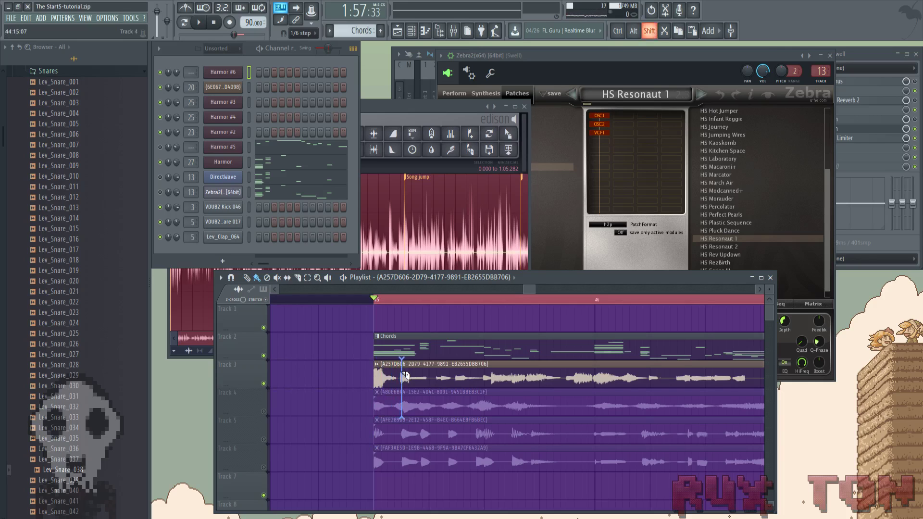
# Slice Track 3 again and delete the short piece to leave a gap
pyautogui.moveTo(405, 376); pyautogui.dragTo(421, 364)
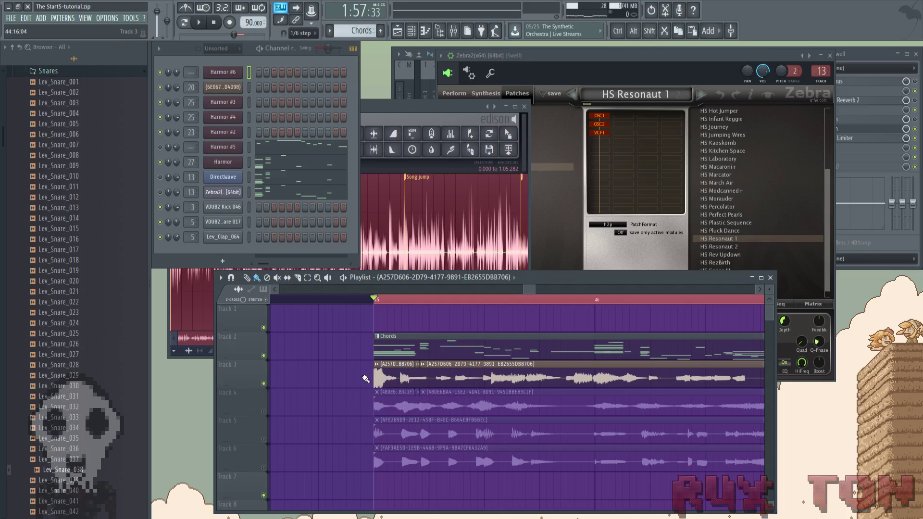
pyautogui.moveTo(402, 375); pyautogui.dragTo(447, 379)
pyautogui.rightClick(403, 375)
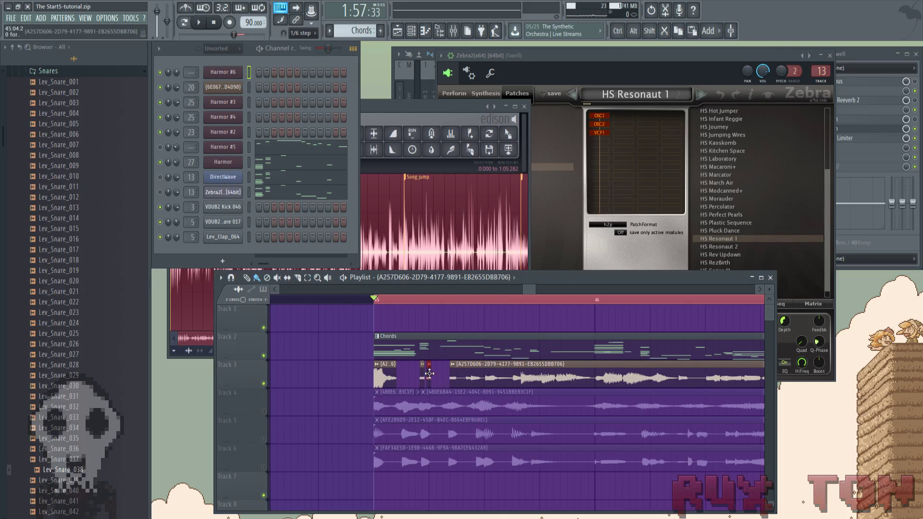
# Audition the stutter and shift the Track 3 clip slightly left
pyautogui.press('space')
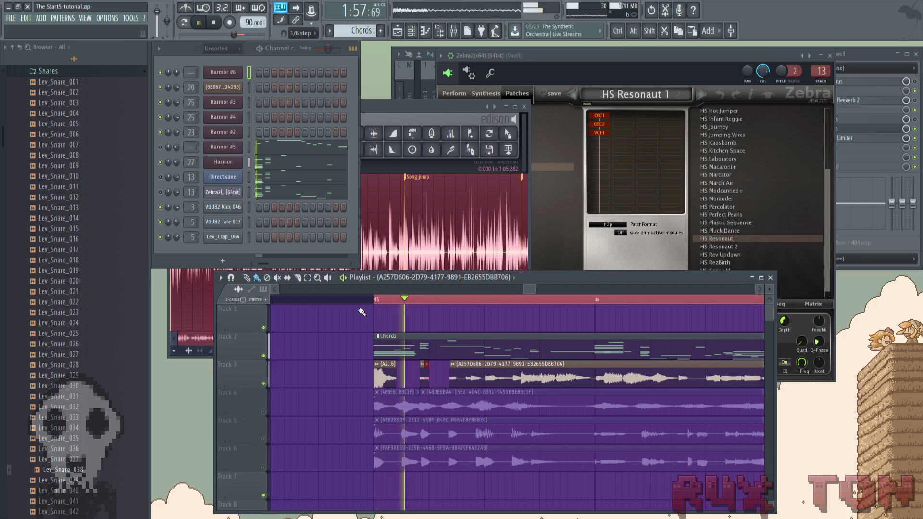
pyautogui.press('space')
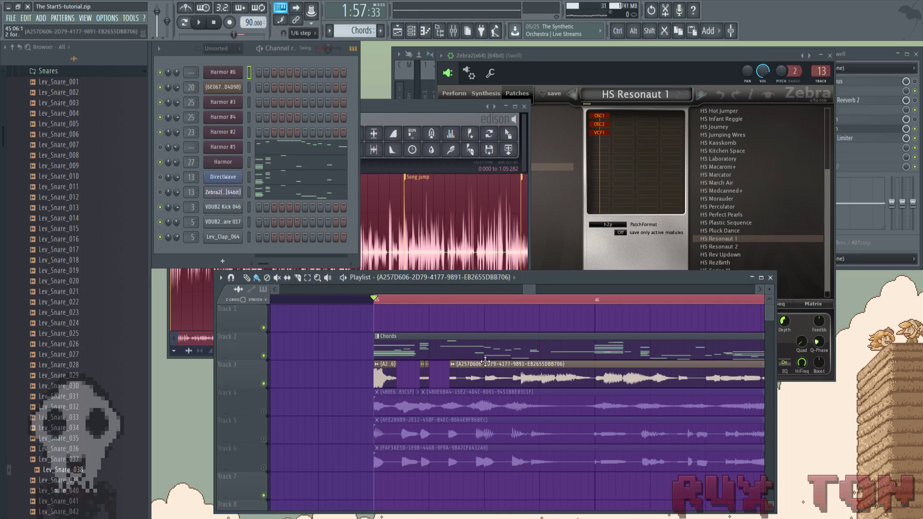
pyautogui.moveTo(485, 361); pyautogui.dragTo(477, 362)
pyautogui.press('space')
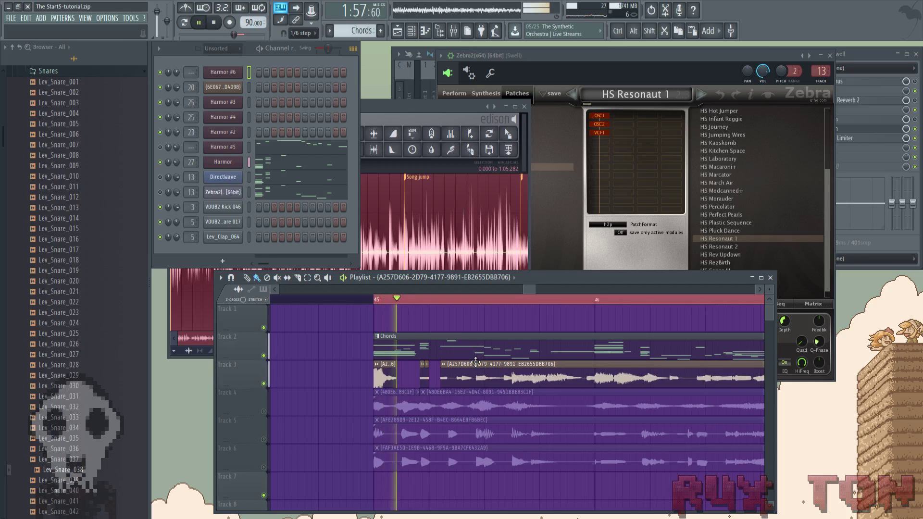
pyautogui.press('space')
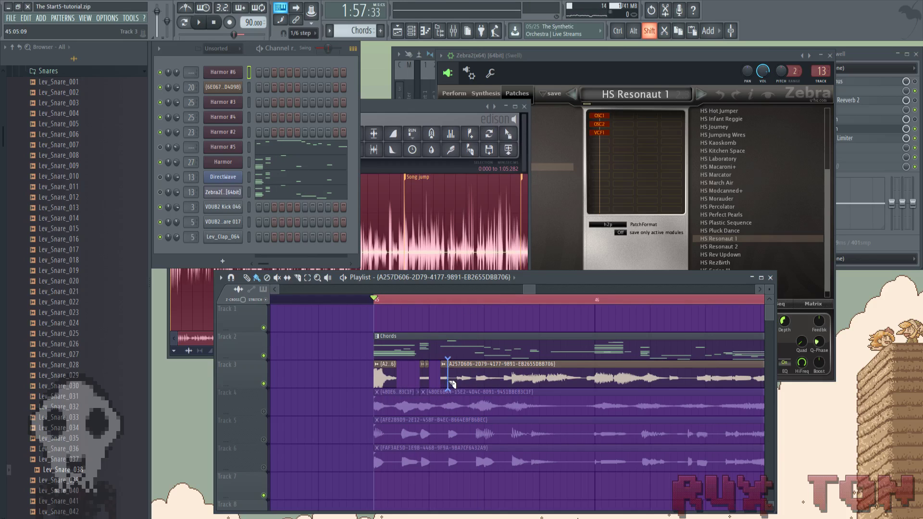
# Trim the Track 3 clip start and cut further slices, undoing the deleted slice
pyautogui.moveTo(456, 383); pyautogui.dragTo(497, 364)
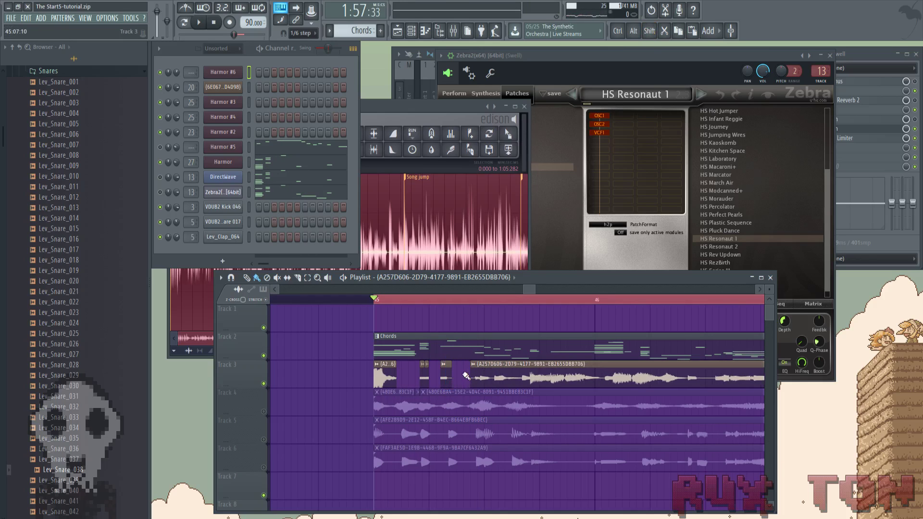
pyautogui.keyDown('shift'); pyautogui.click(485, 379); pyautogui.keyUp('shift')
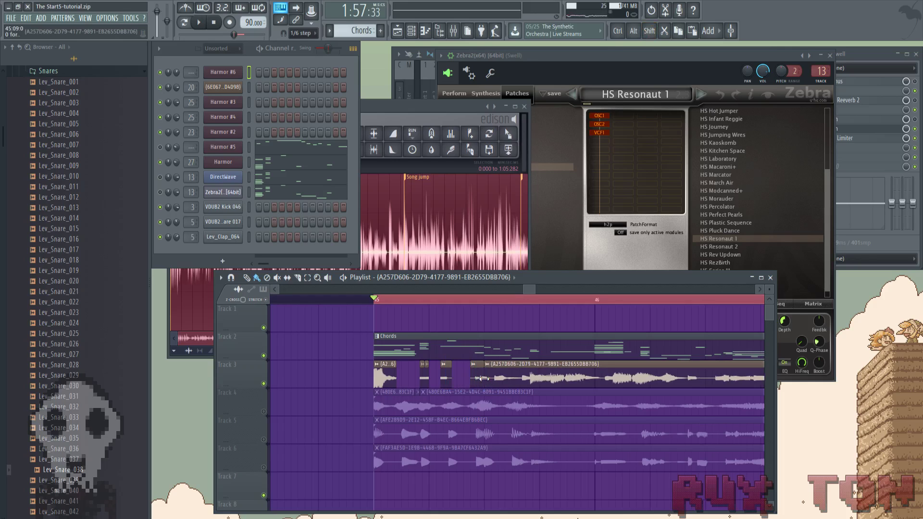
pyautogui.keyDown('shift'); pyautogui.click(512, 374); pyautogui.keyUp('shift')
pyautogui.rightClick(504, 374)
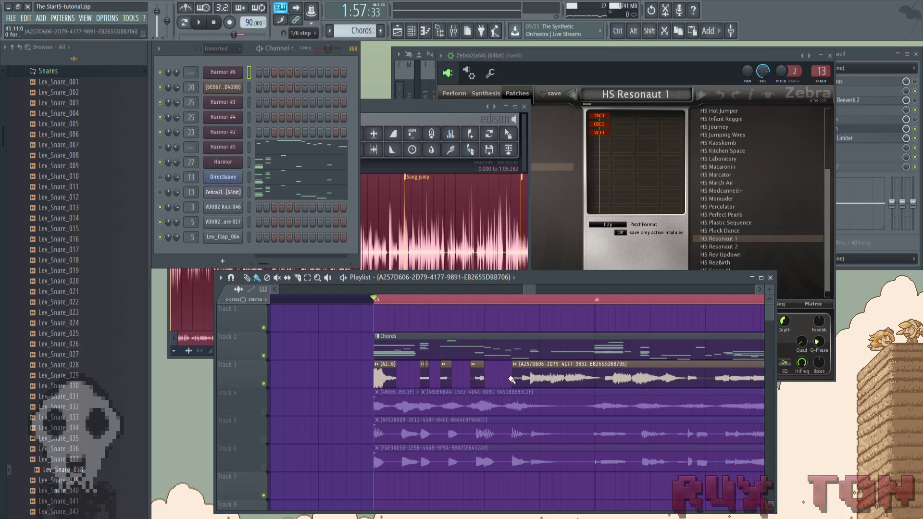
pyautogui.hotkey('ctrl', 'z')
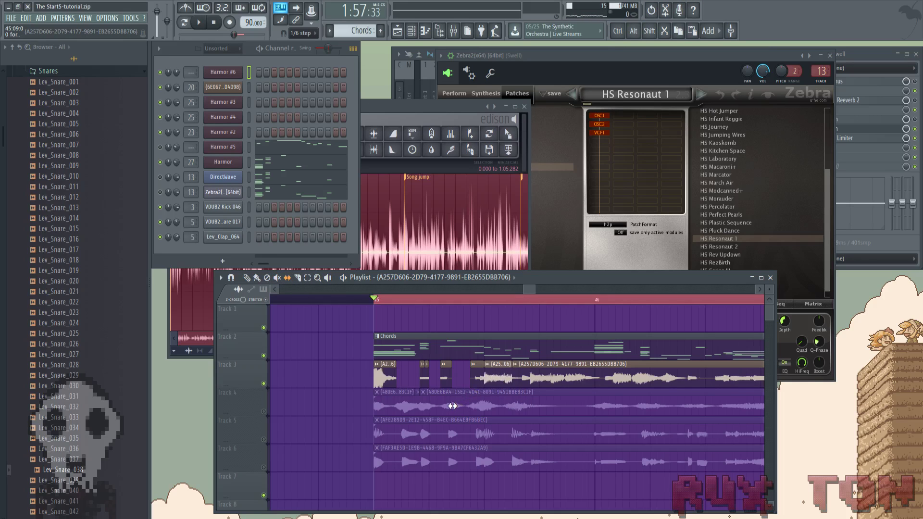
# Audition the stutter and shift the Track 3 clip slightly later
pyautogui.press('space')
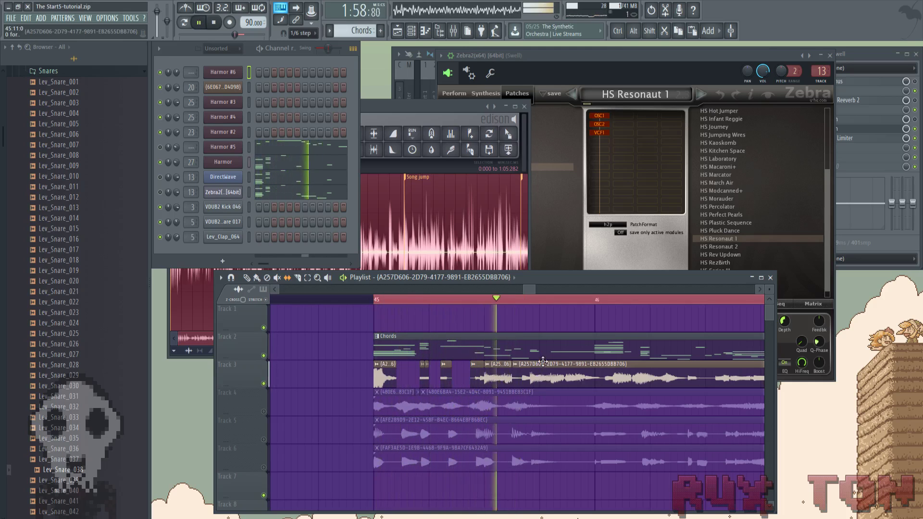
pyautogui.moveTo(543, 361); pyautogui.dragTo(553, 361)
pyautogui.press('space')
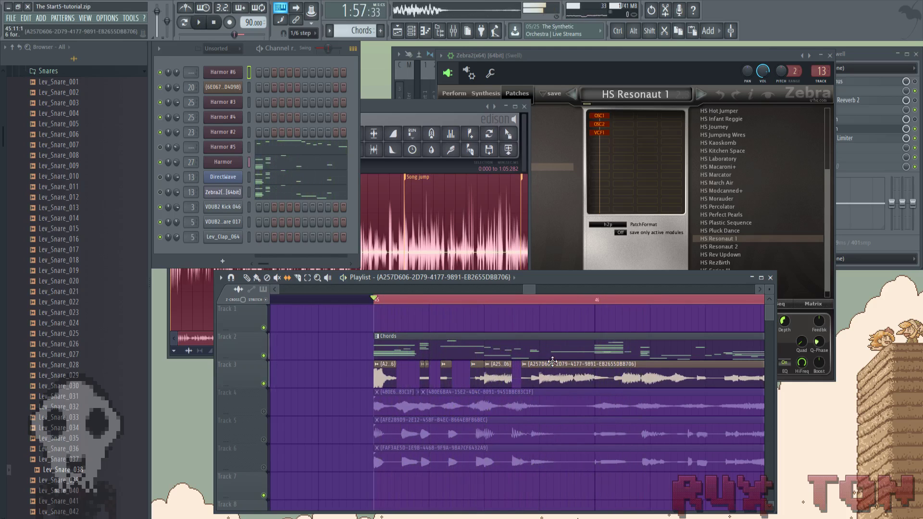
pyautogui.press('space')
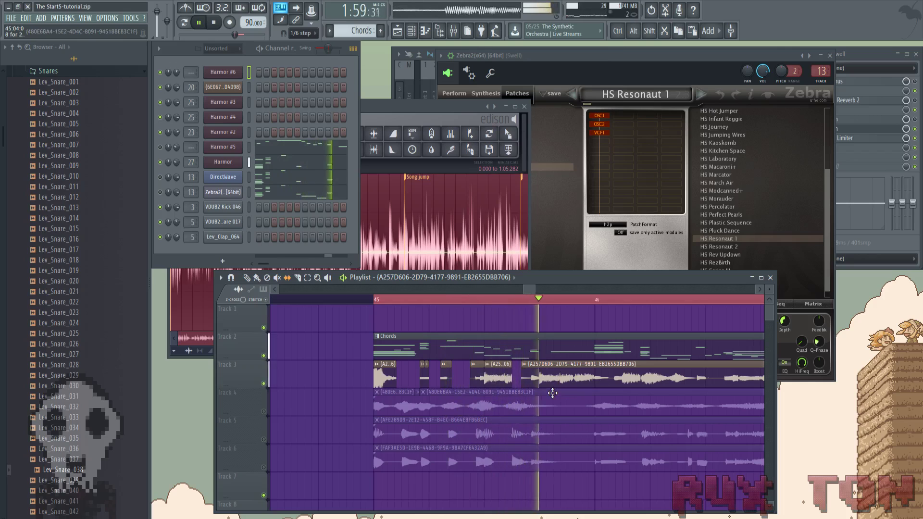
pyautogui.press('space')
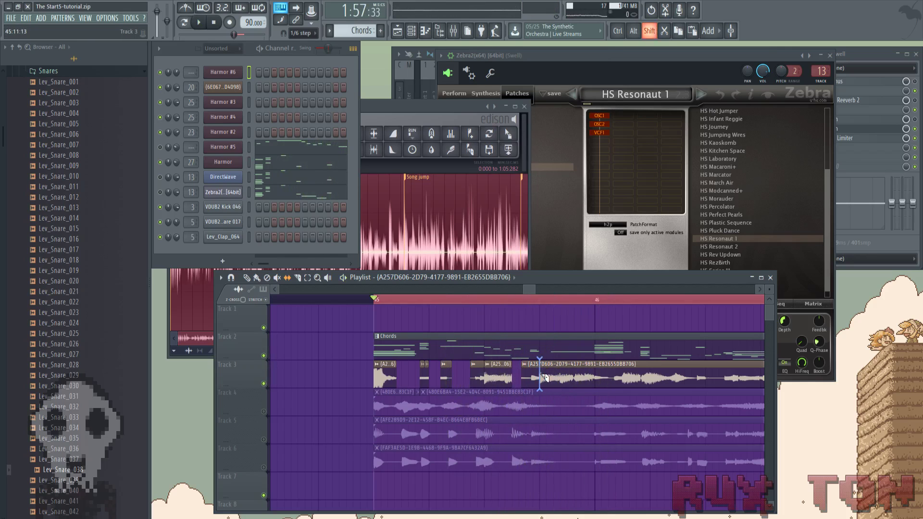
# Slice a short piece, adjust the last clip's audio offset, and delete the long trailing clip
pyautogui.keyDown('shift'); pyautogui.click(540, 377); pyautogui.keyUp('shift')
pyautogui.moveTo(647, 374); pyautogui.dragTo(331, 410)
pyautogui.press('space')
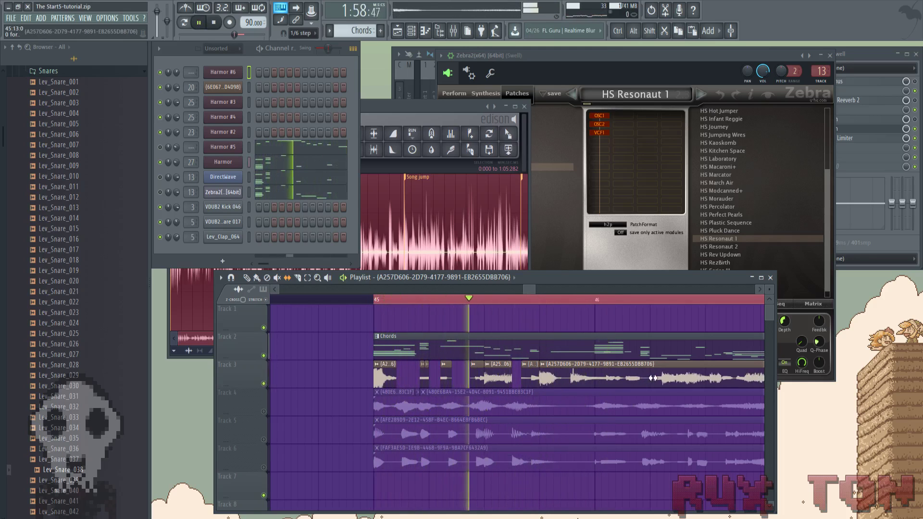
pyautogui.moveTo(712, 379); pyautogui.dragTo(606, 378)
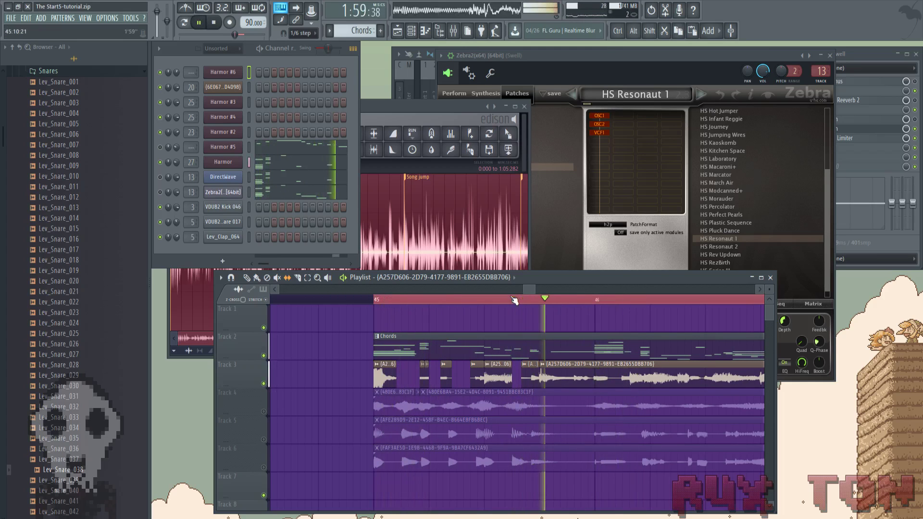
pyautogui.rightClick(551, 375)
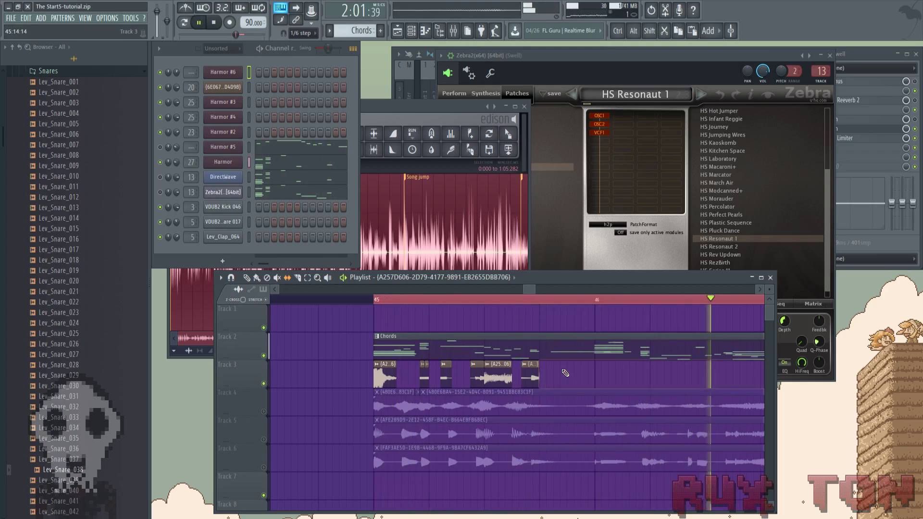
# Copy the Track 4 recording onto Track 3, split it, and move the second piece later
pyautogui.press('space')
pyautogui.moveTo(563, 400); pyautogui.dragTo(564, 366)
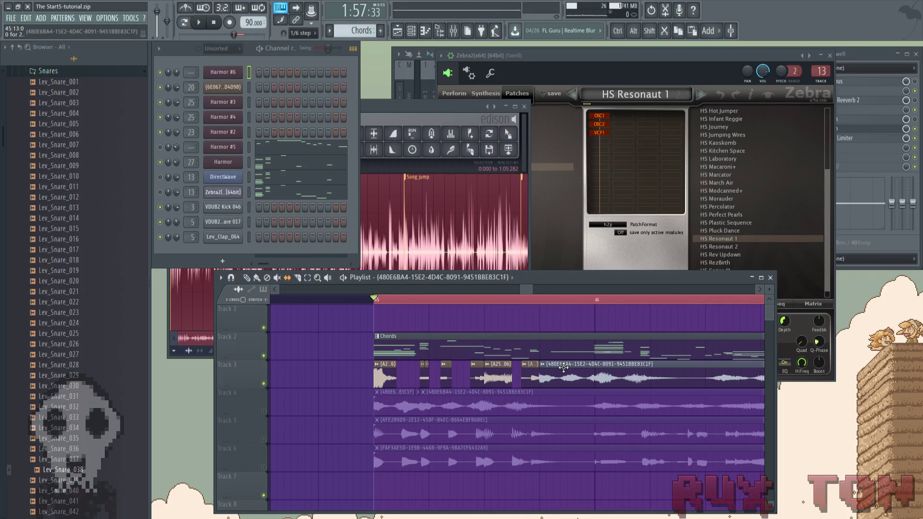
pyautogui.press('space')
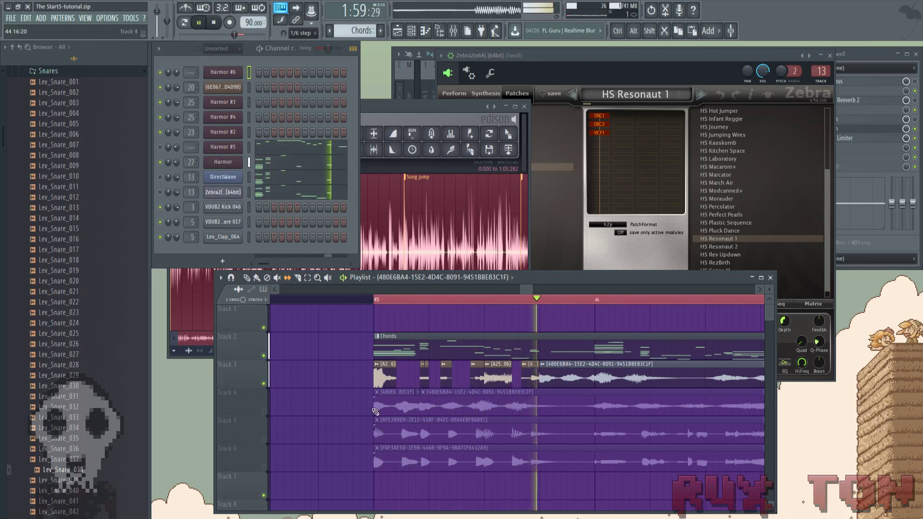
pyautogui.press('space')
pyautogui.press('space')
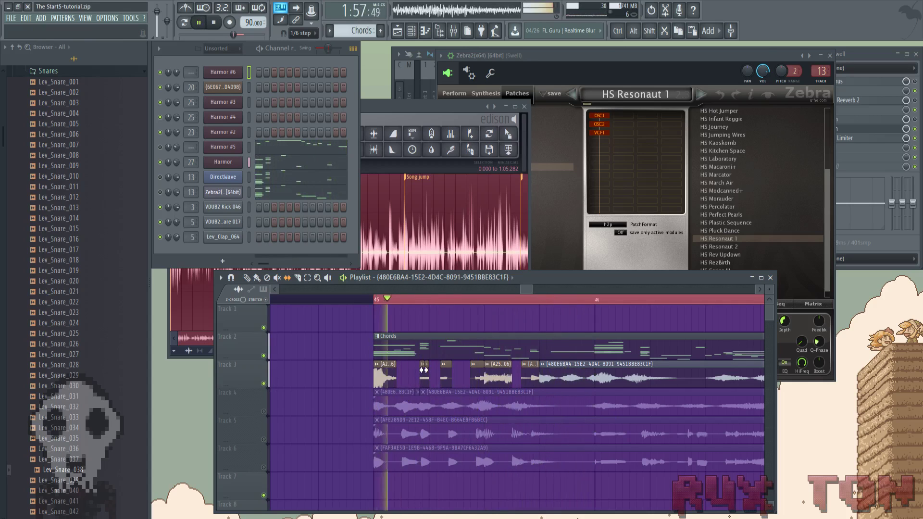
pyautogui.keyDown('shift'); pyautogui.click(598, 369); pyautogui.keyUp('shift')
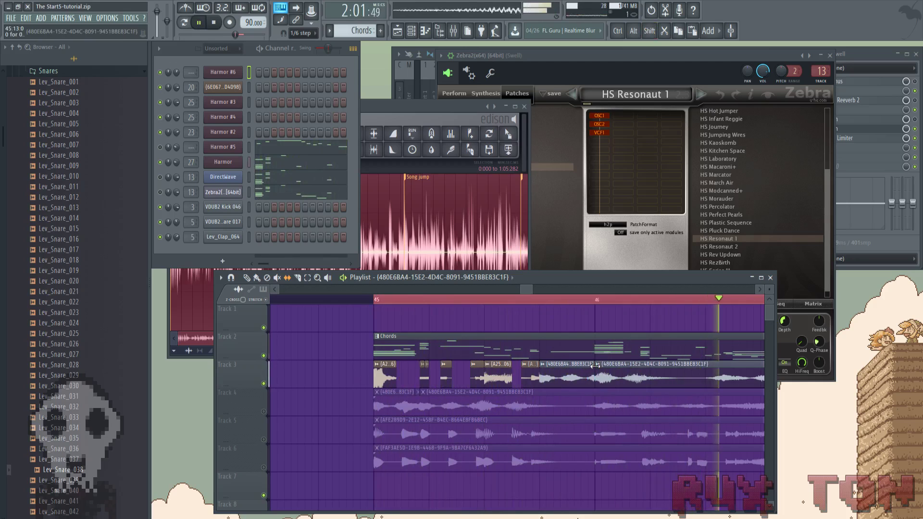
pyautogui.moveTo(620, 365); pyautogui.dragTo(677, 364)
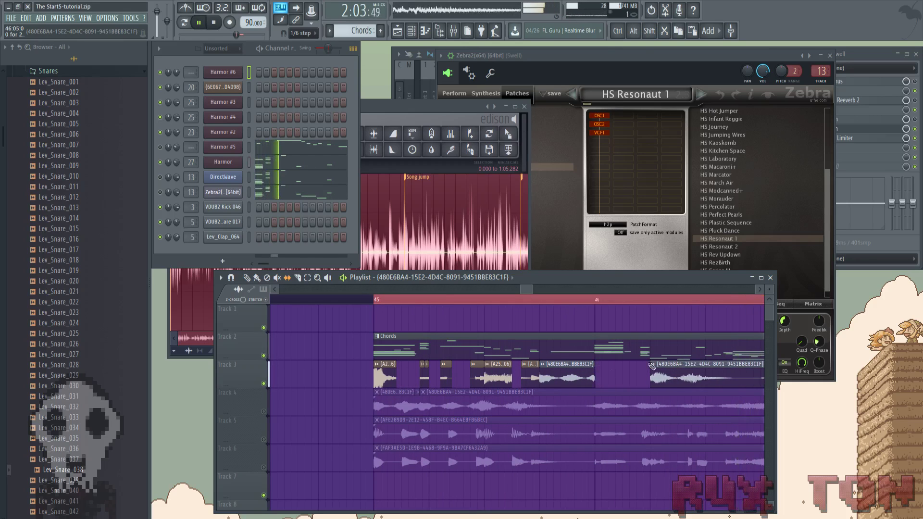
pyautogui.click(360, 301)
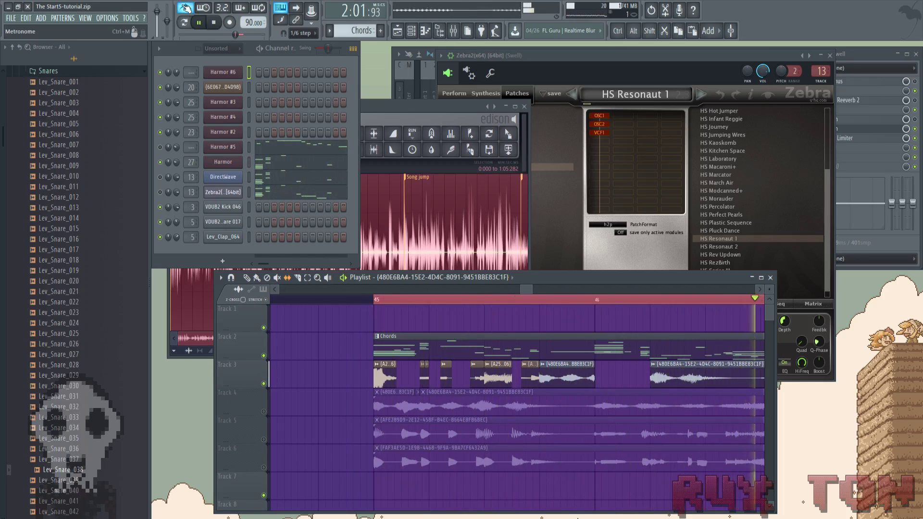
pyautogui.press('space')
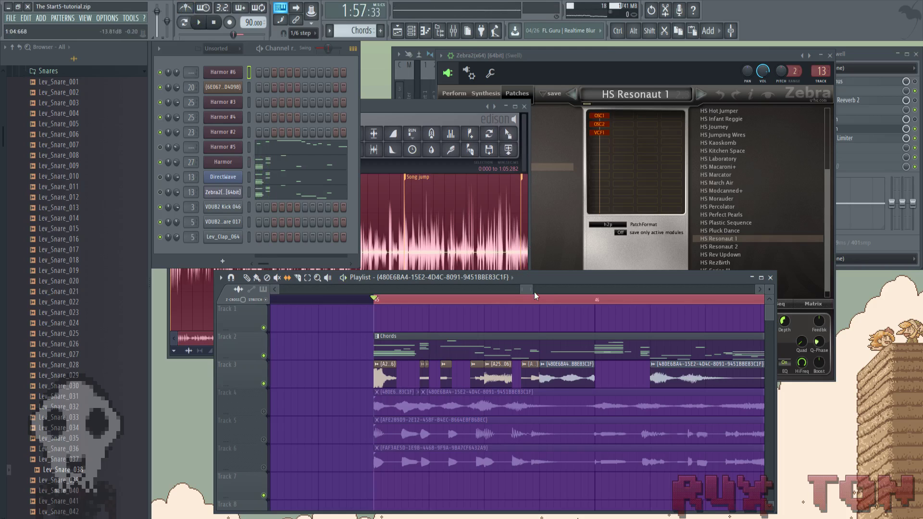
# Zoom out and bring the earlier bars of the arrangement into view
pyautogui.moveTo(528, 289); pyautogui.dragTo(646, 313)
pyautogui.hscroll(-4, 486, 351)
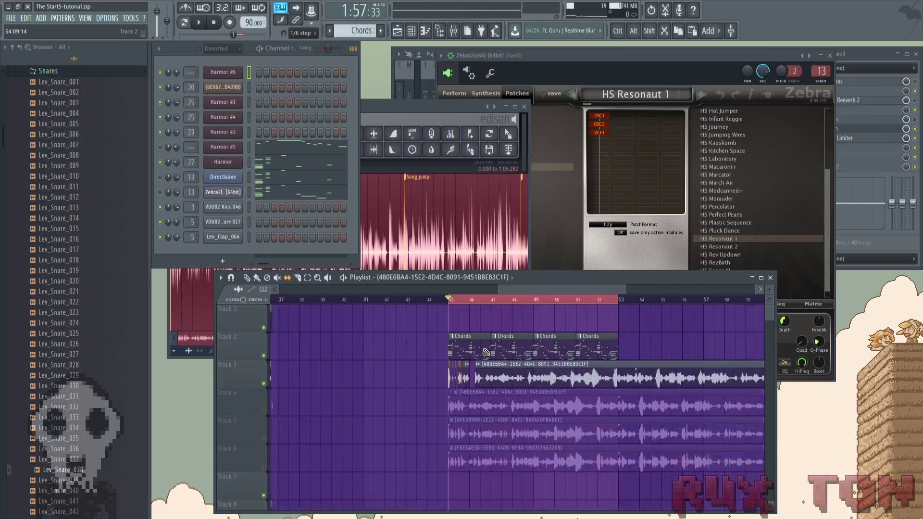
pyautogui.hscroll(3, 486, 350)
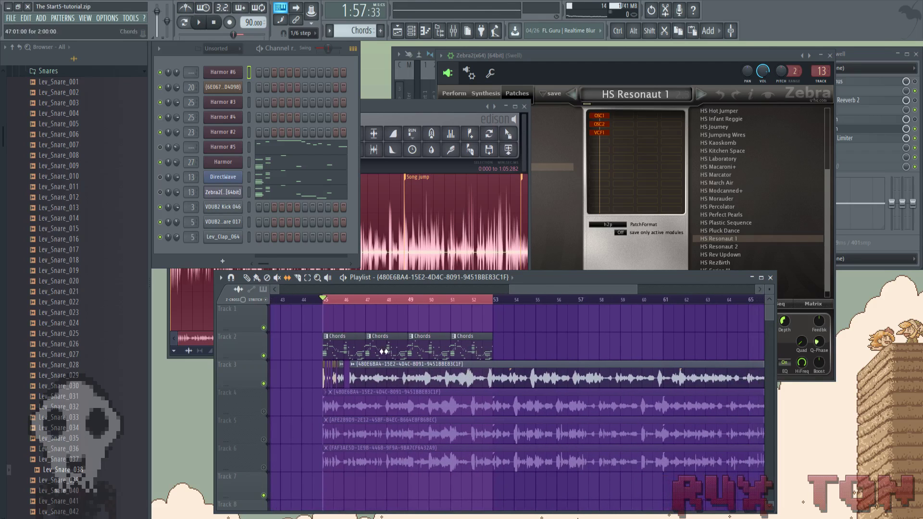
pyautogui.click(452, 289)
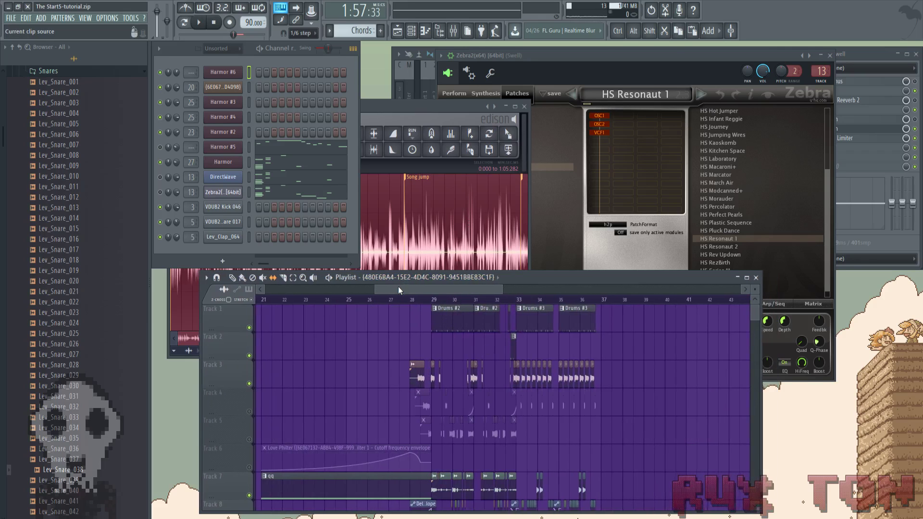
# Nudge the Playlist window up, glance at the pattern list without choosing, and start playback
pyautogui.moveTo(413, 287); pyautogui.dragTo(410, 276)
pyautogui.scroll(-2, 457, 318)
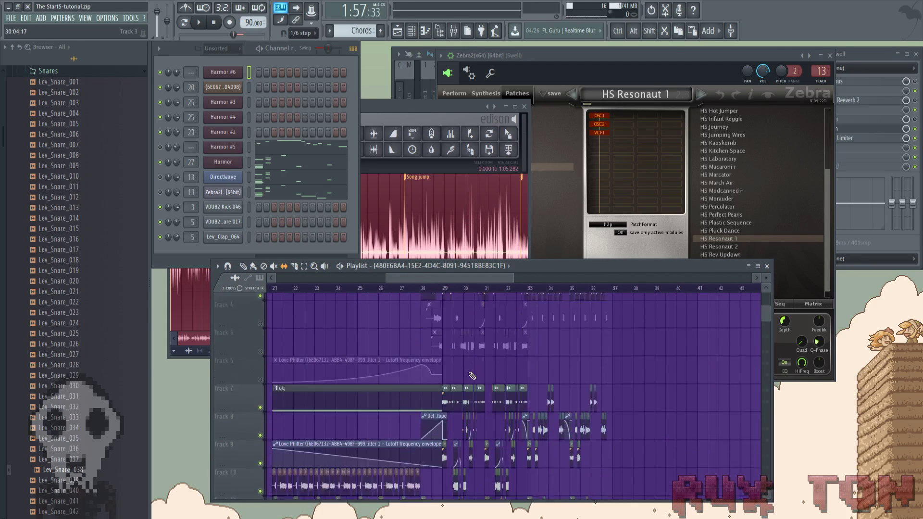
pyautogui.scroll(2, 469, 339)
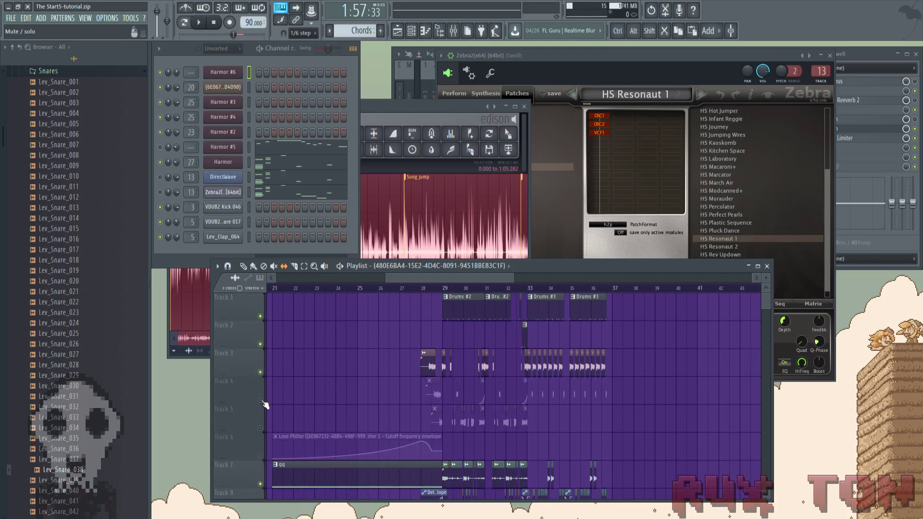
pyautogui.scroll(-6, 320, 395)
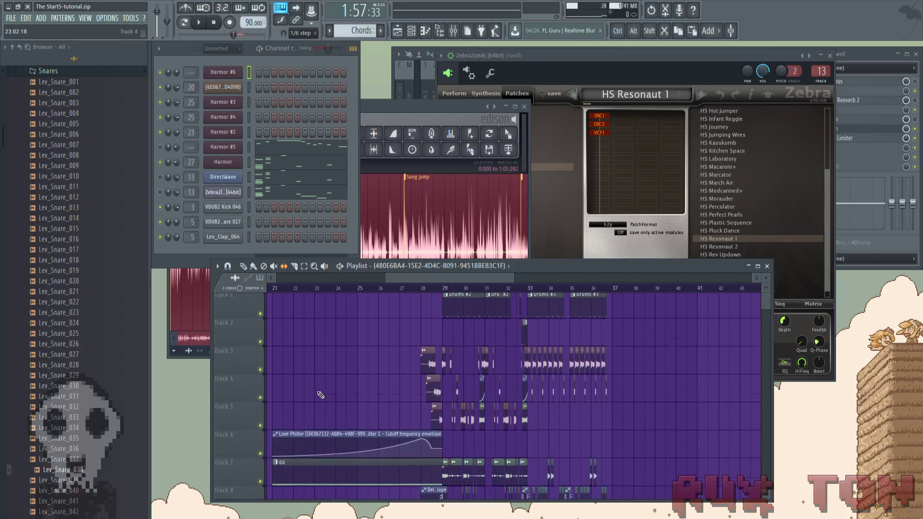
pyautogui.scroll(-4, 320, 395)
pyautogui.scroll(6, 320, 394)
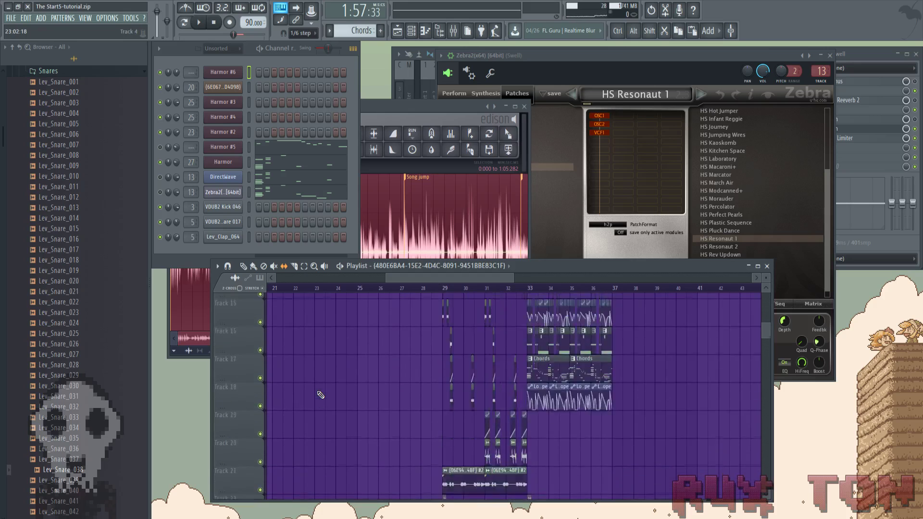
pyautogui.scroll(3, 331, 350)
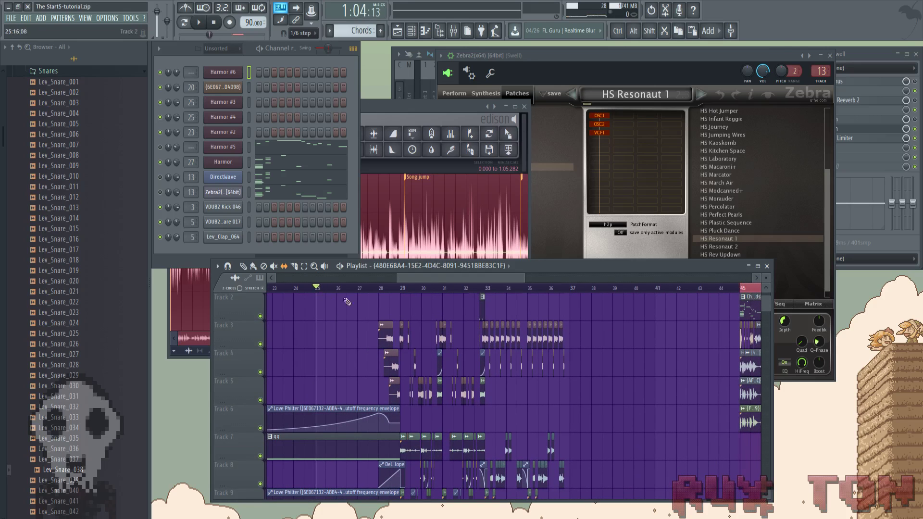
pyautogui.click(429, 277)
pyautogui.click(303, 347)
pyautogui.press('space')
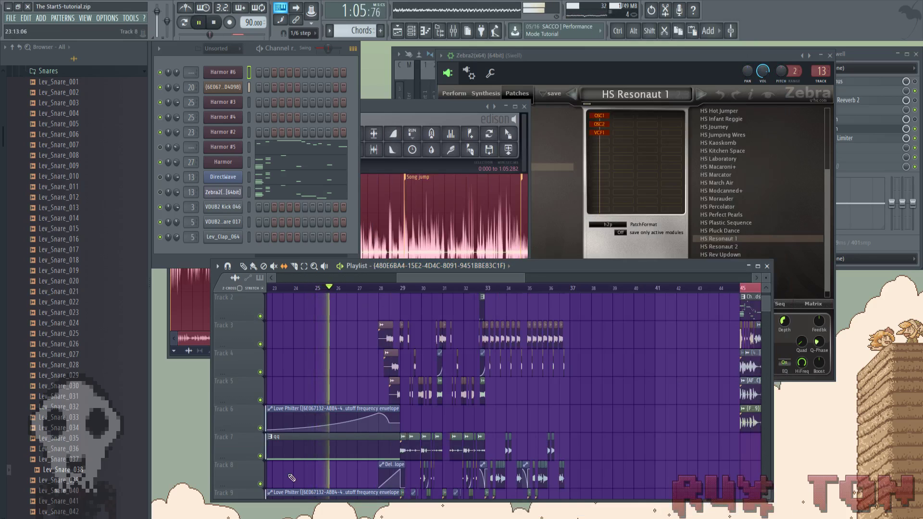
# Mute Track 10, play the arrangement from around bar 25, then stop
pyautogui.scroll(-6, 264, 353)
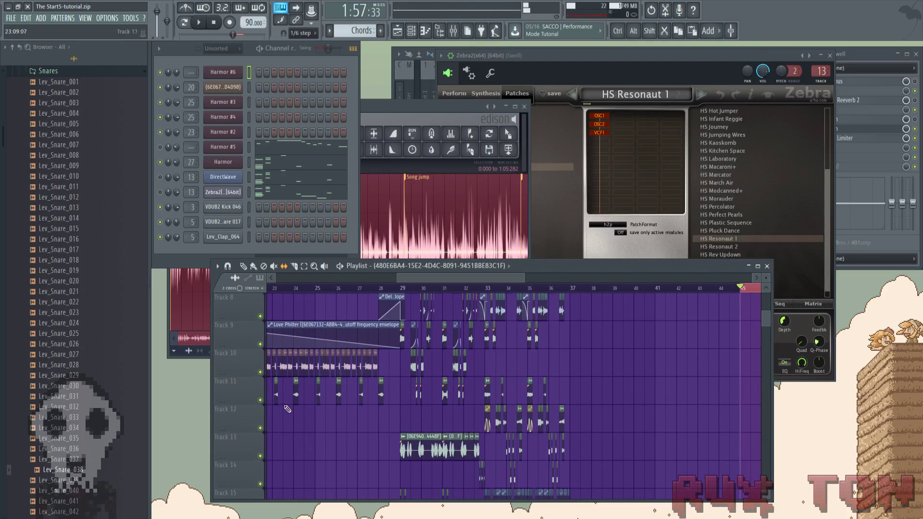
pyautogui.click(261, 372)
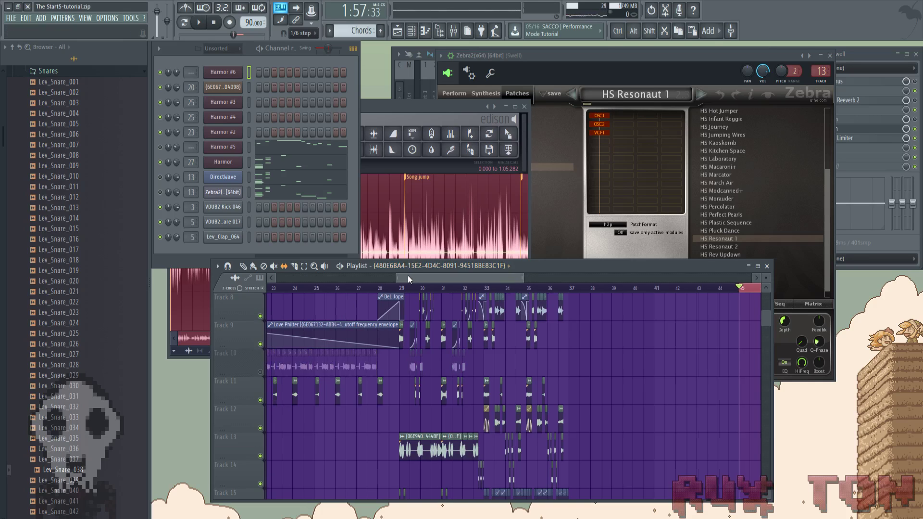
pyautogui.moveTo(408, 276); pyautogui.dragTo(400, 276)
pyautogui.click(330, 289)
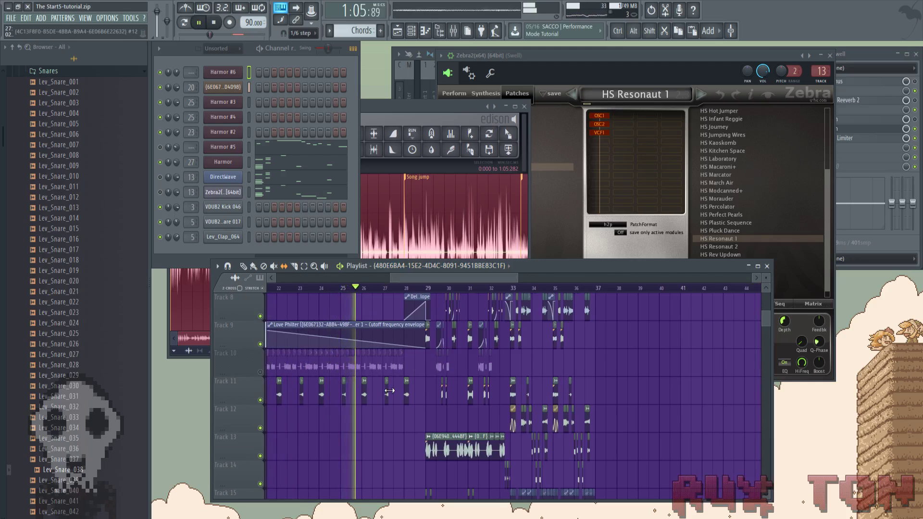
pyautogui.scroll(4, 389, 394)
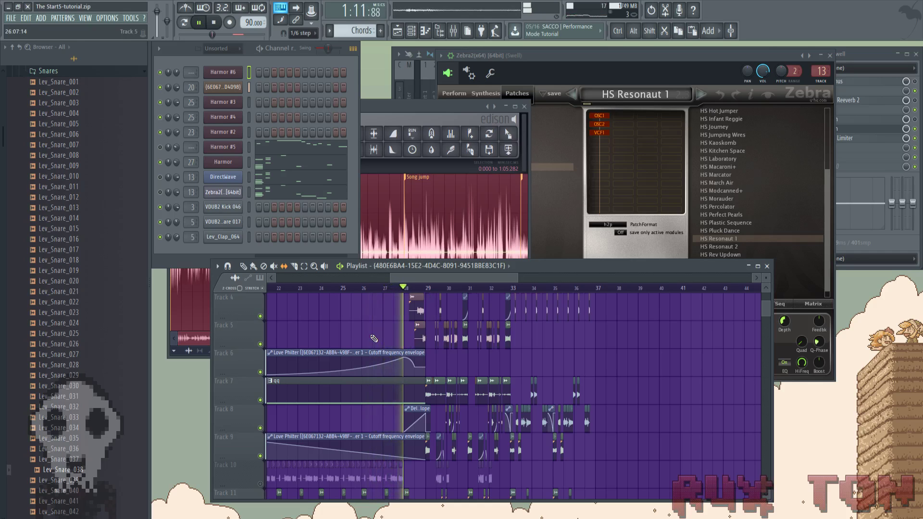
pyautogui.press('space')
# Open the Granulizer channel's plugin window, then close it again
pyautogui.click(224, 88)
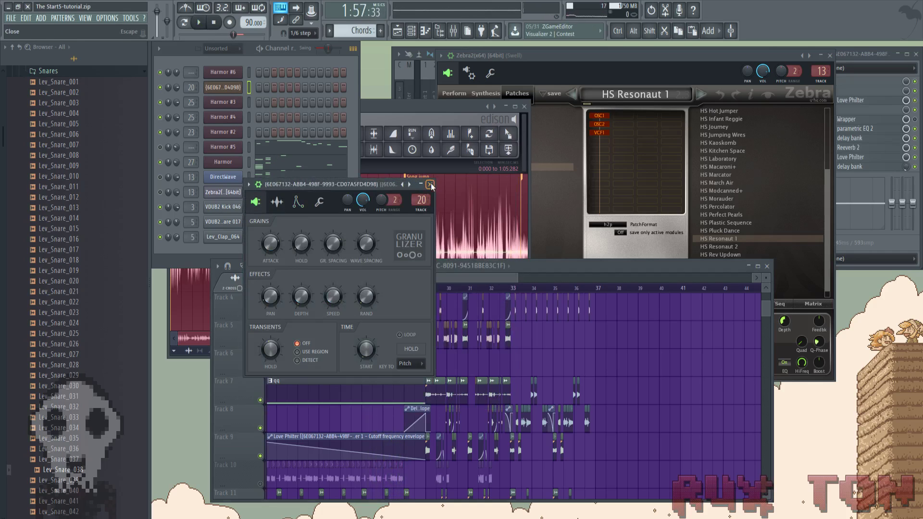
pyautogui.click(430, 185)
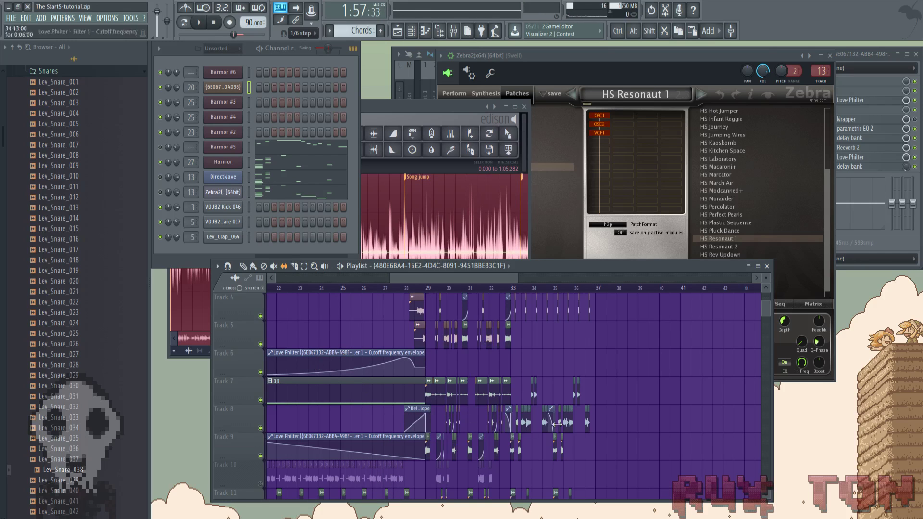
pyautogui.hscroll(-6, 685, 395)
pyautogui.scroll(-5, 535, 295)
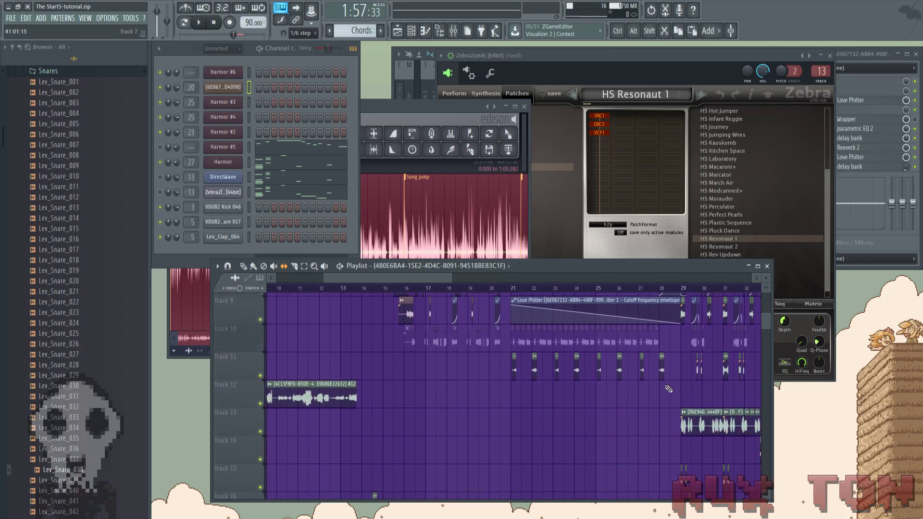
# Move the playhead to bar 21, then back near bar 8, and play from there
pyautogui.click(517, 288)
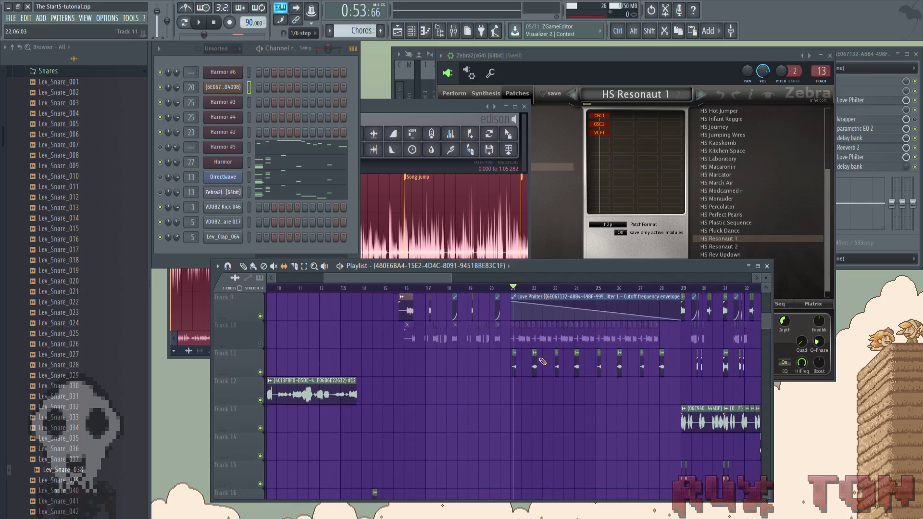
pyautogui.moveTo(408, 280); pyautogui.dragTo(377, 282)
pyautogui.click(366, 288)
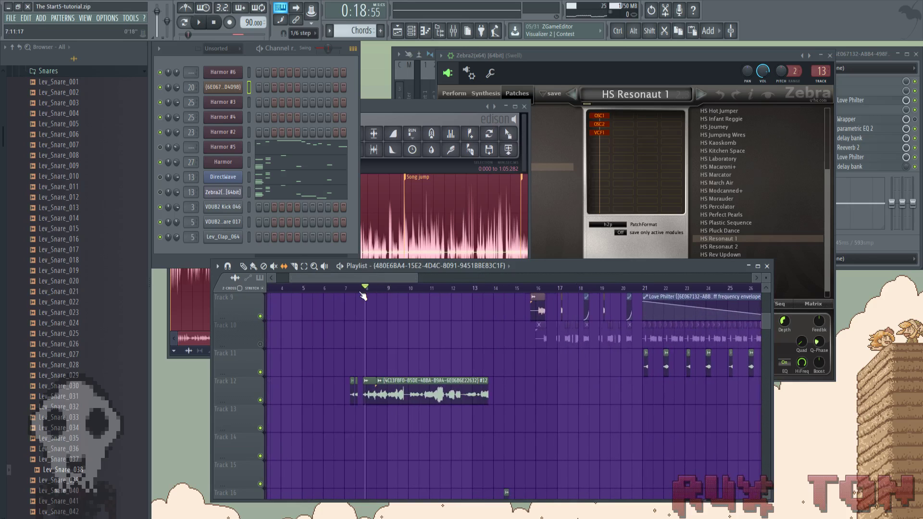
pyautogui.press('space')
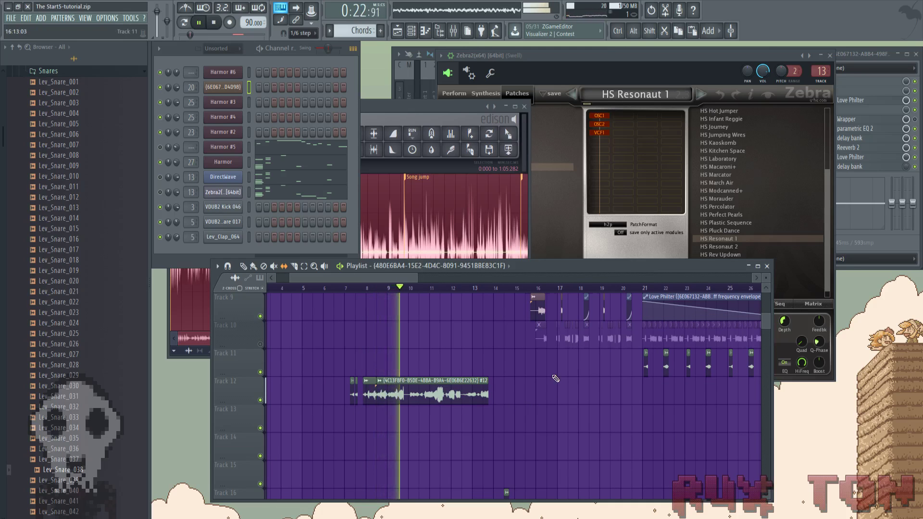
# Close the Zebra2 synth window and the Edison audio editor
pyautogui.click(831, 56)
pyautogui.click(528, 107)
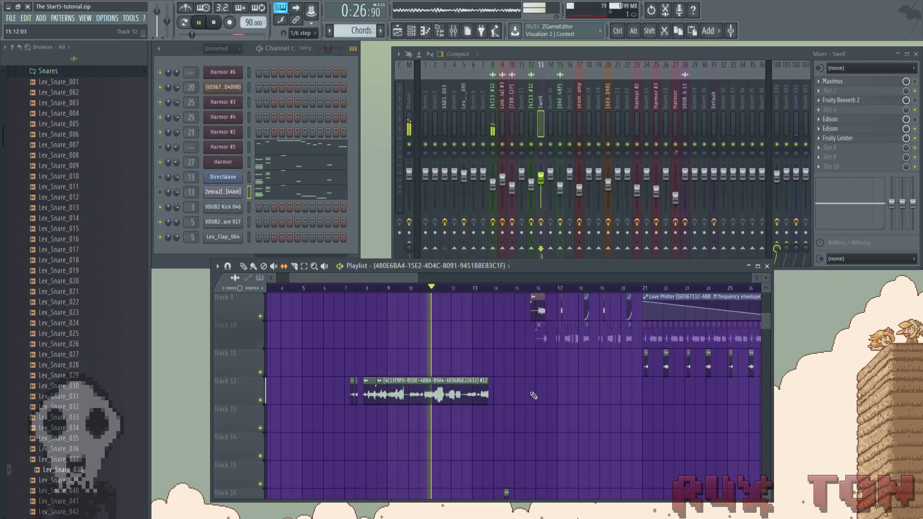
pyautogui.scroll(-3, 536, 399)
pyautogui.scroll(5, 536, 406)
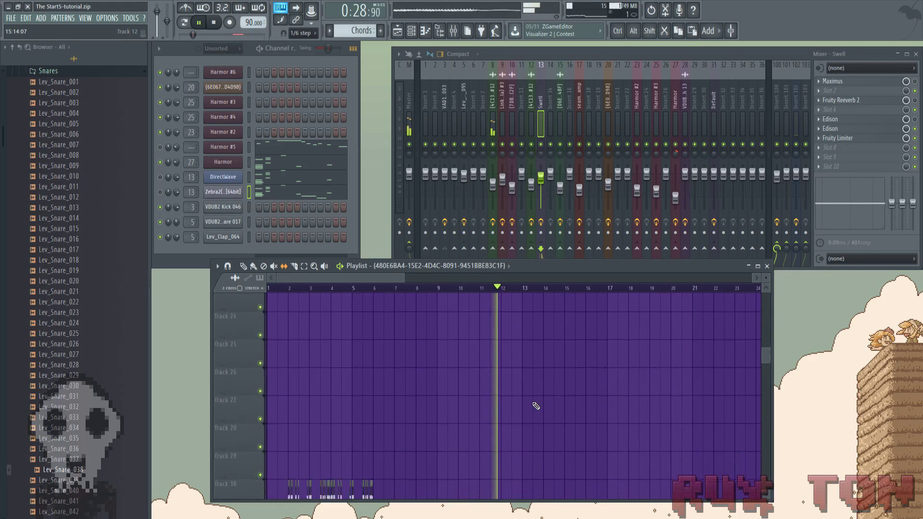
pyautogui.hscroll(4, 536, 406)
pyautogui.scroll(6, 424, 354)
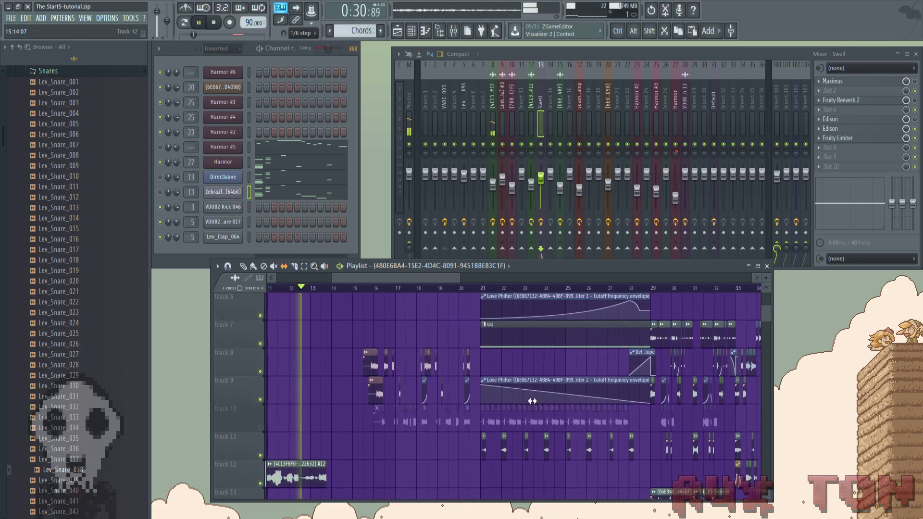
pyautogui.scroll(-6, 424, 354)
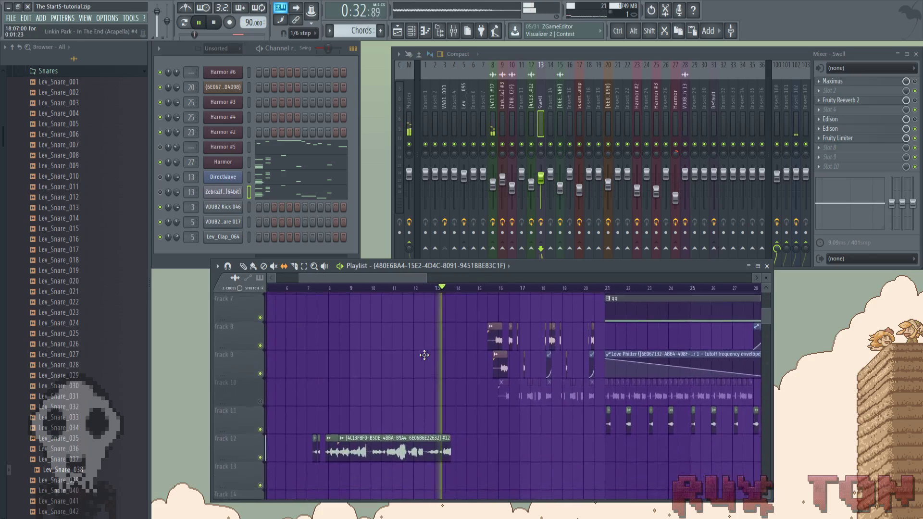
pyautogui.hscroll(-3, 424, 354)
pyautogui.scroll(6, 424, 354)
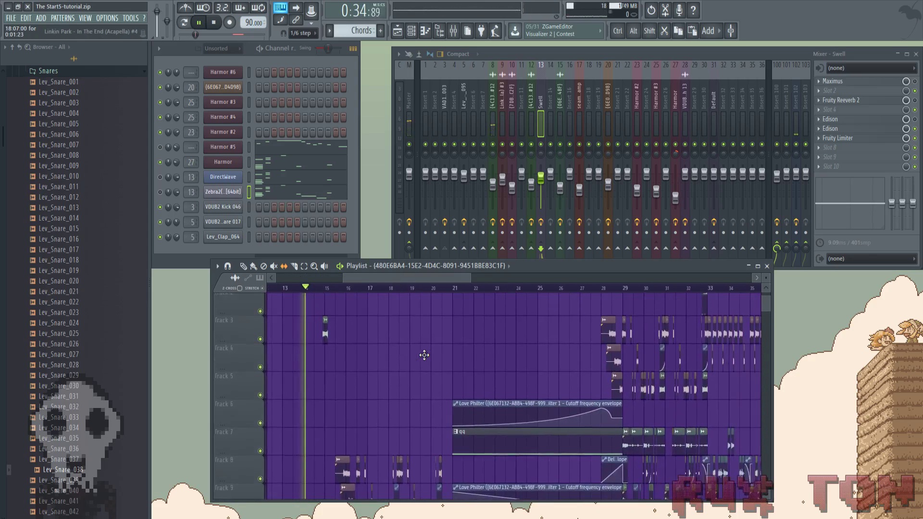
pyautogui.hscroll(4, 424, 355)
# Stop playback, browse the arrangement, and open Harmor's pattern in the Piano roll
pyautogui.press('space')
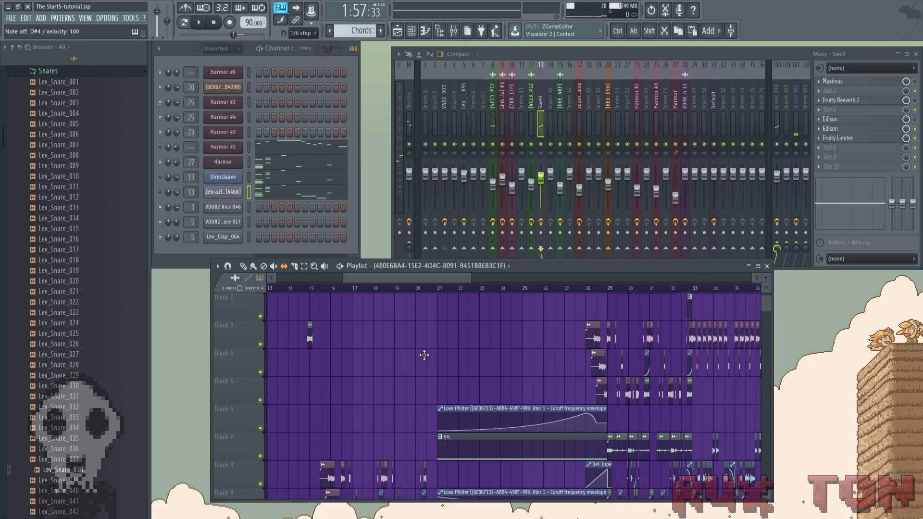
pyautogui.moveTo(426, 279); pyautogui.dragTo(505, 279)
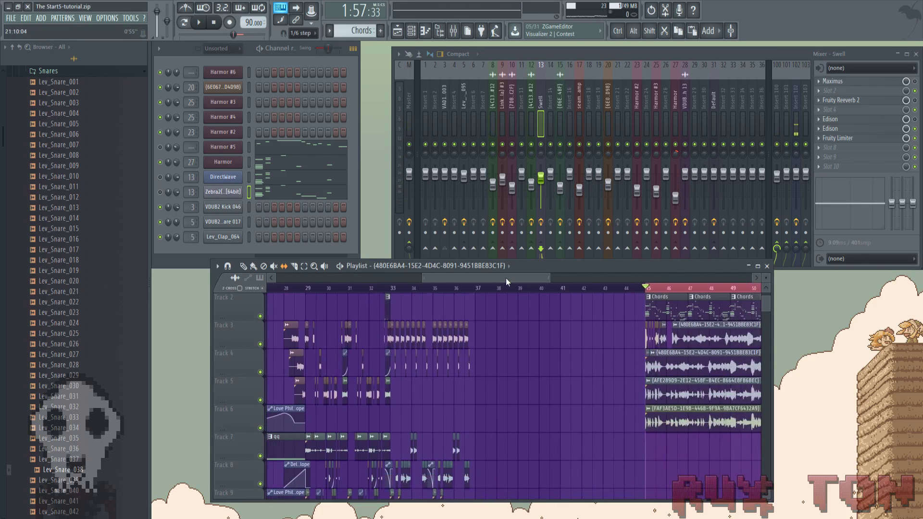
pyautogui.hscroll(5, 562, 332)
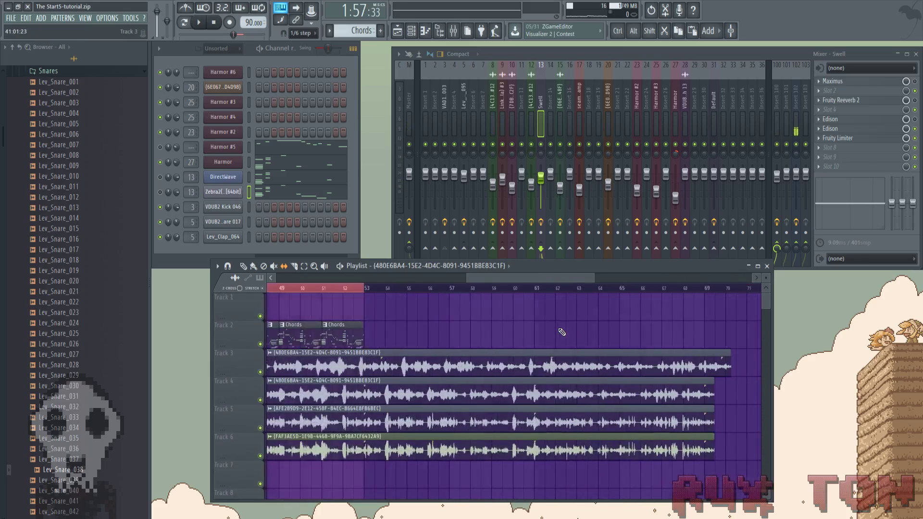
pyautogui.hscroll(-6, 562, 332)
pyautogui.scroll(1, 562, 332)
pyautogui.hscroll(-5, 561, 332)
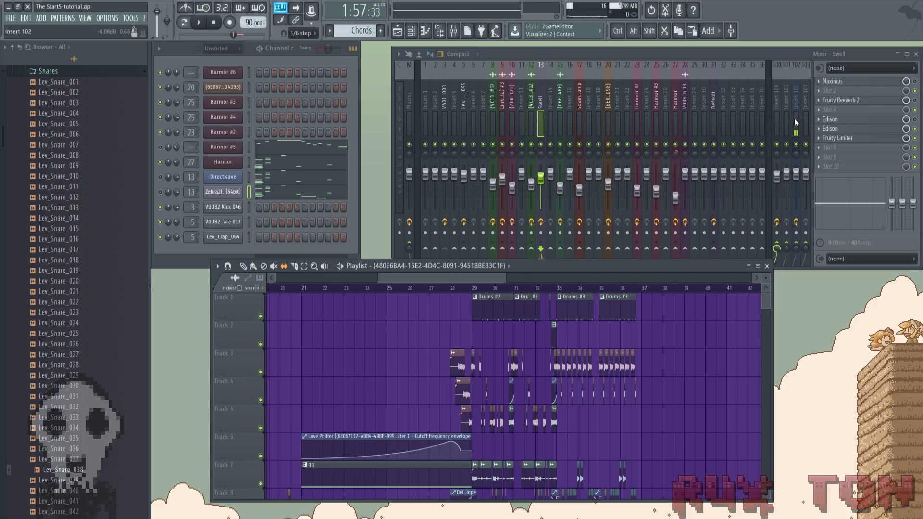
pyautogui.scroll(-2, 386, 379)
pyautogui.hscroll(-2, 386, 379)
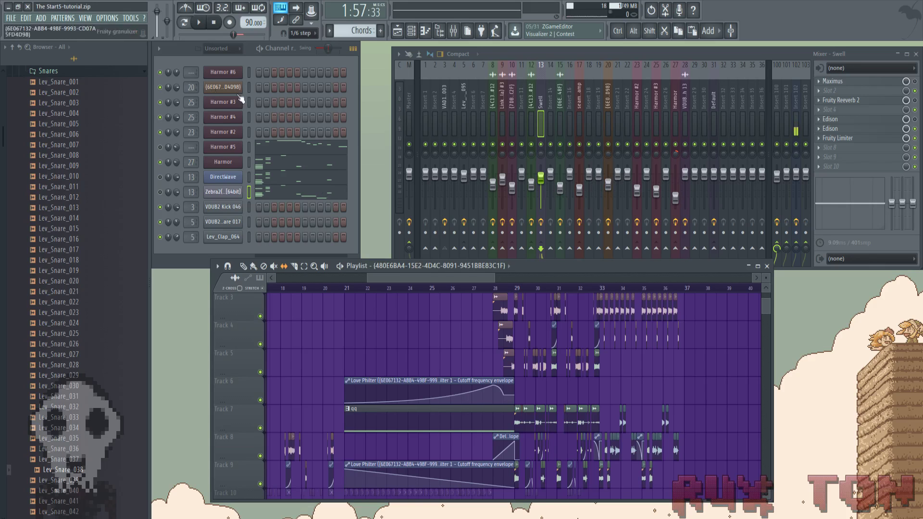
pyautogui.scroll(-11, 594, 376)
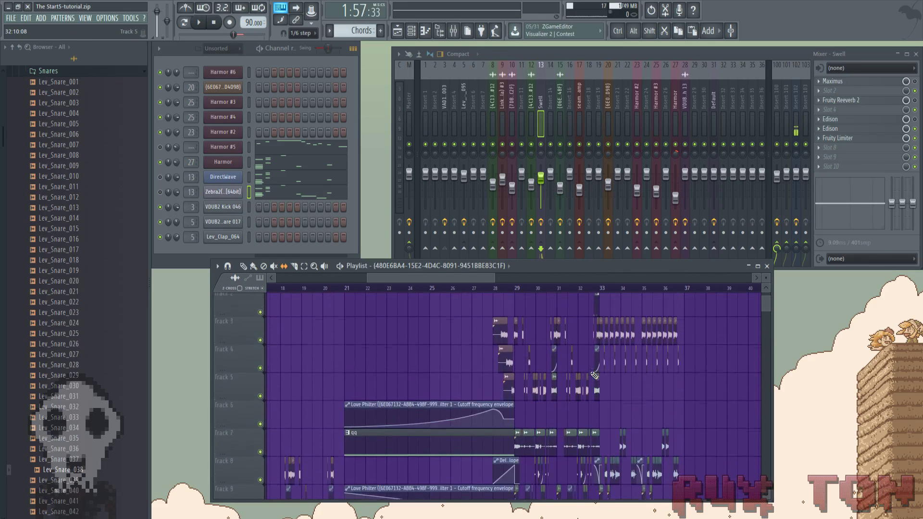
pyautogui.hscroll(-5, 595, 375)
pyautogui.hscroll(5, 594, 375)
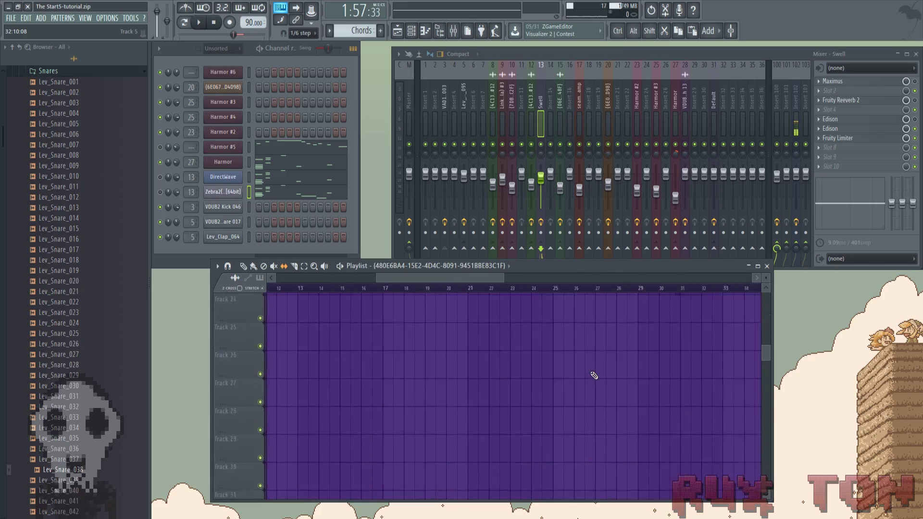
pyautogui.scroll(5, 595, 375)
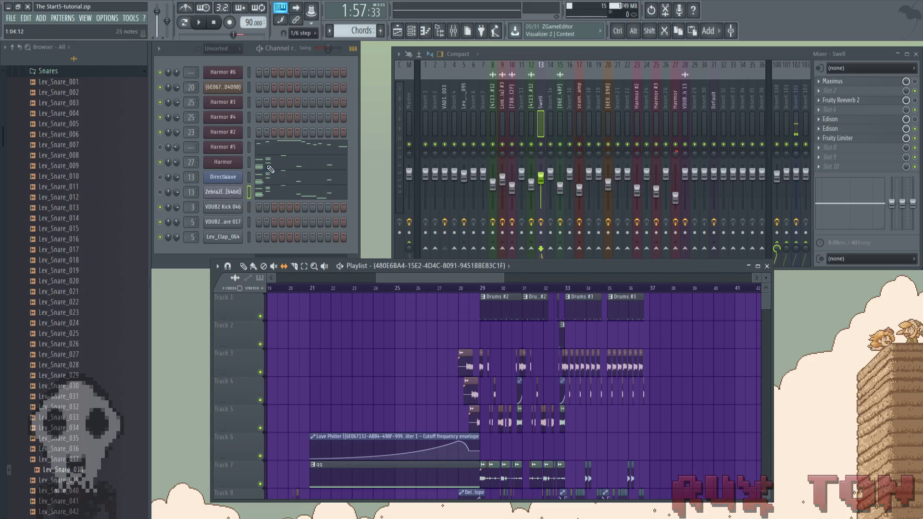
pyautogui.click(269, 166)
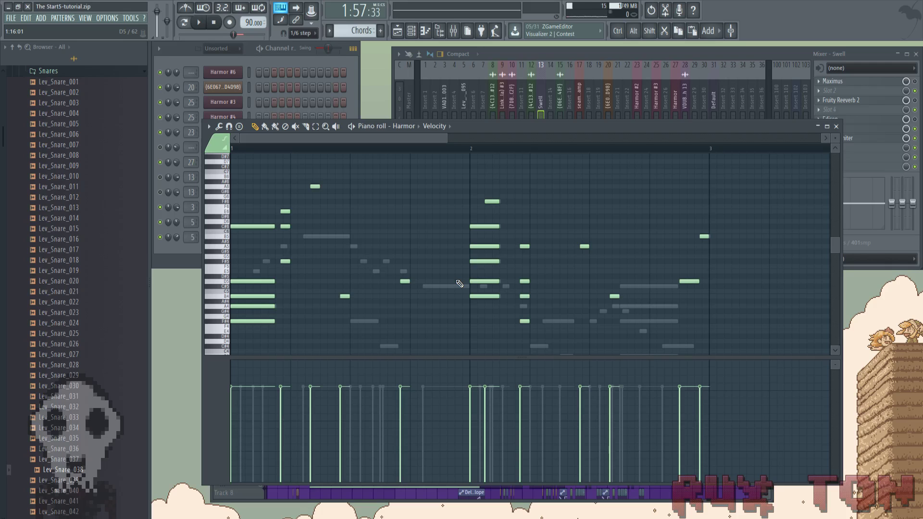
# Close the Harmor piano roll and bring the Playlist's Drums clips around bars 29–36 into view
pyautogui.click(836, 127)
pyautogui.scroll(-5, 513, 343)
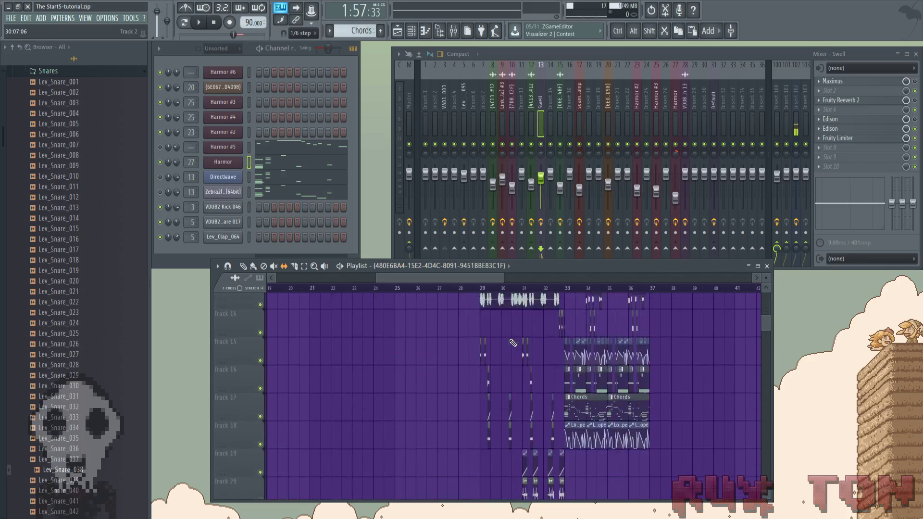
pyautogui.hscroll(8, 512, 343)
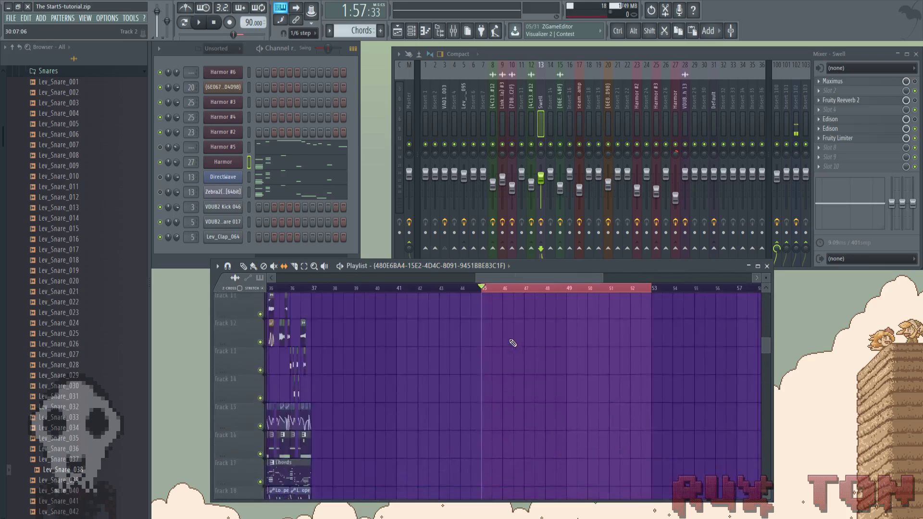
pyautogui.hscroll(-6, 512, 343)
pyautogui.scroll(2, 513, 342)
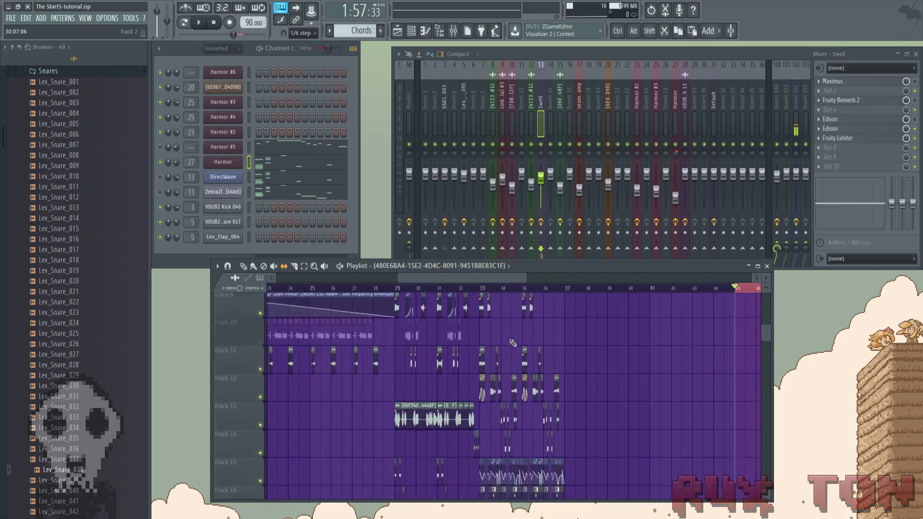
pyautogui.scroll(8, 512, 343)
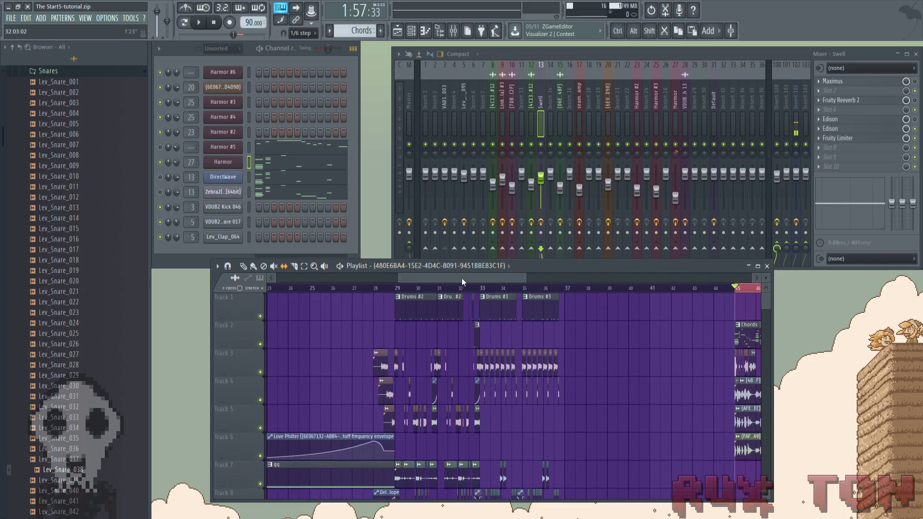
pyautogui.moveTo(463, 281); pyautogui.dragTo(582, 306)
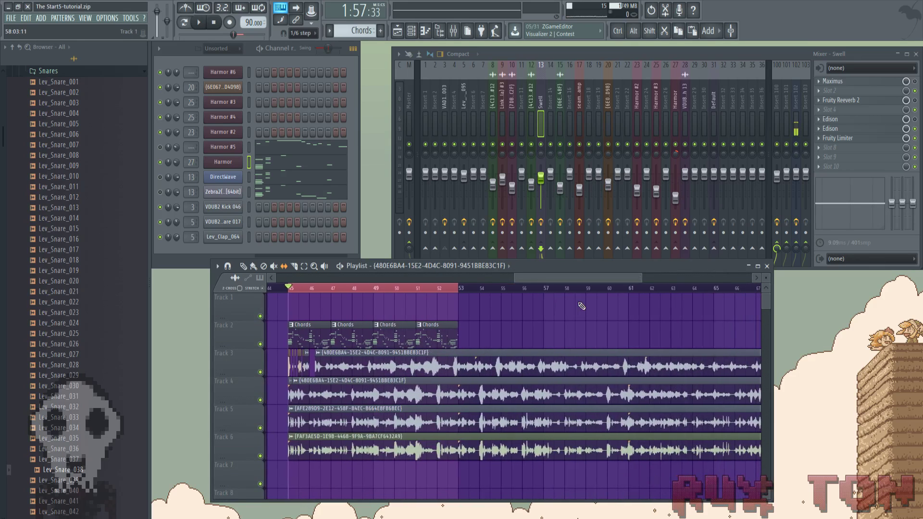